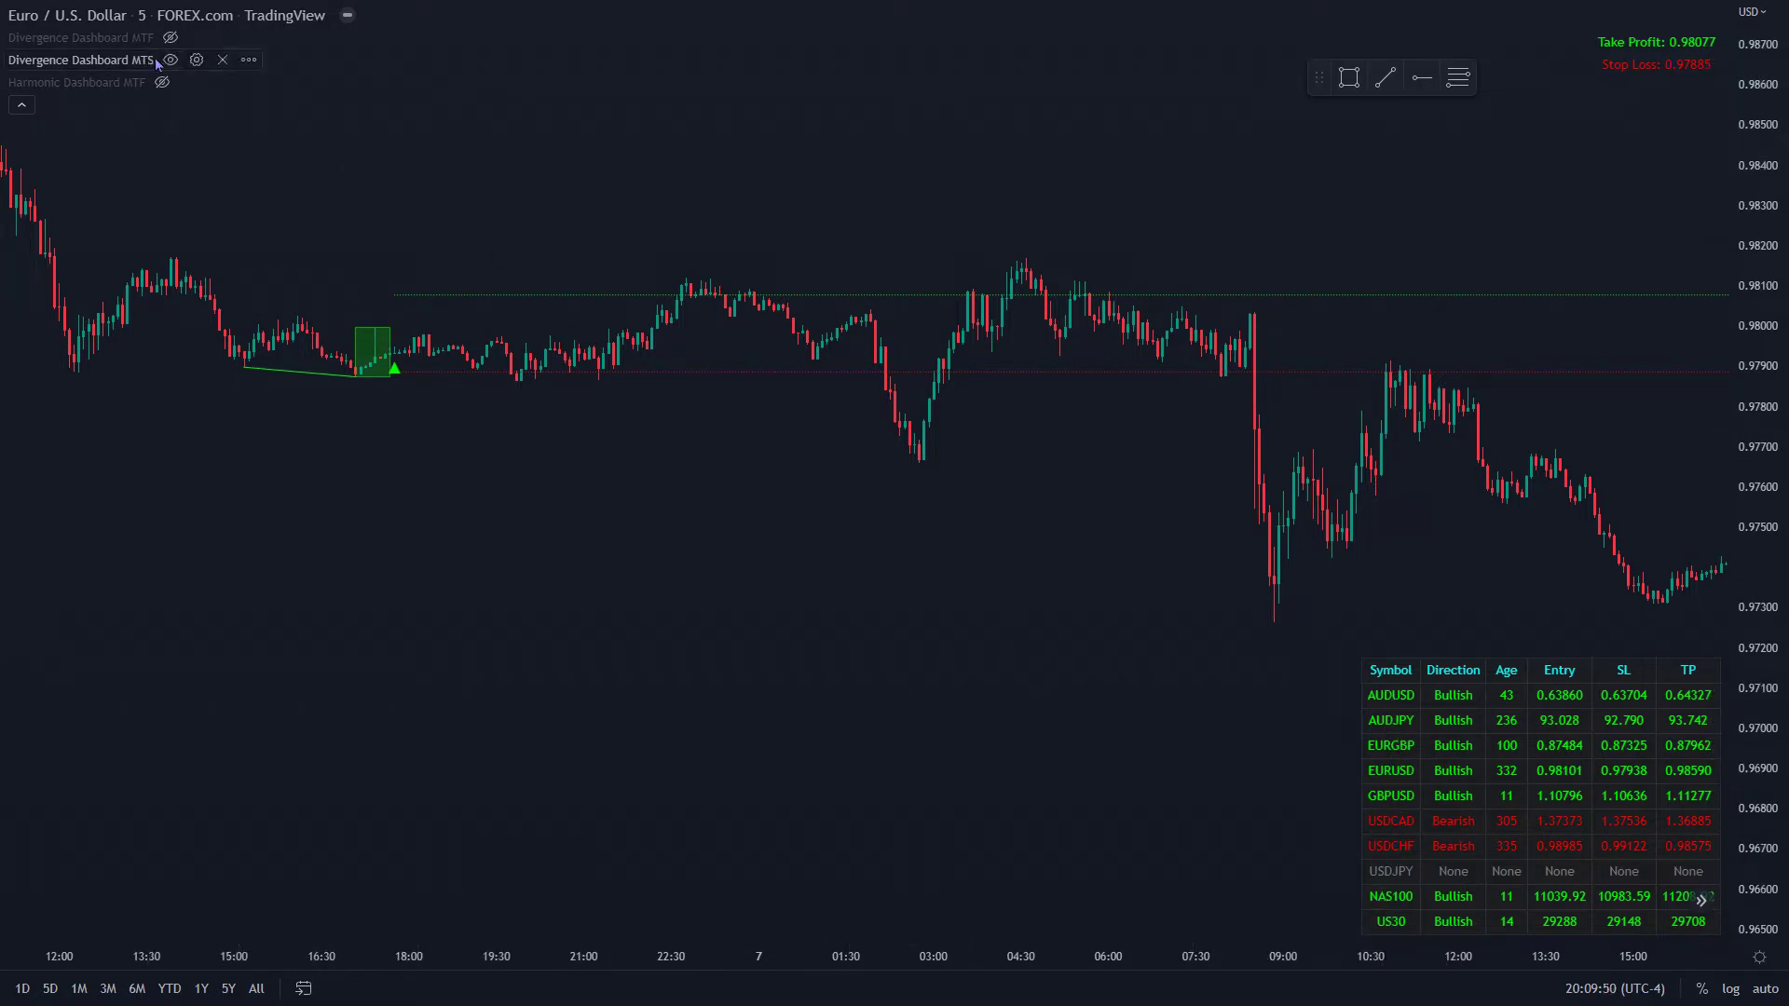
Step: Review the Divergence Dashboard MTS input settings, from the symbol list down to the alert options, without changing them
left_click(197, 59)
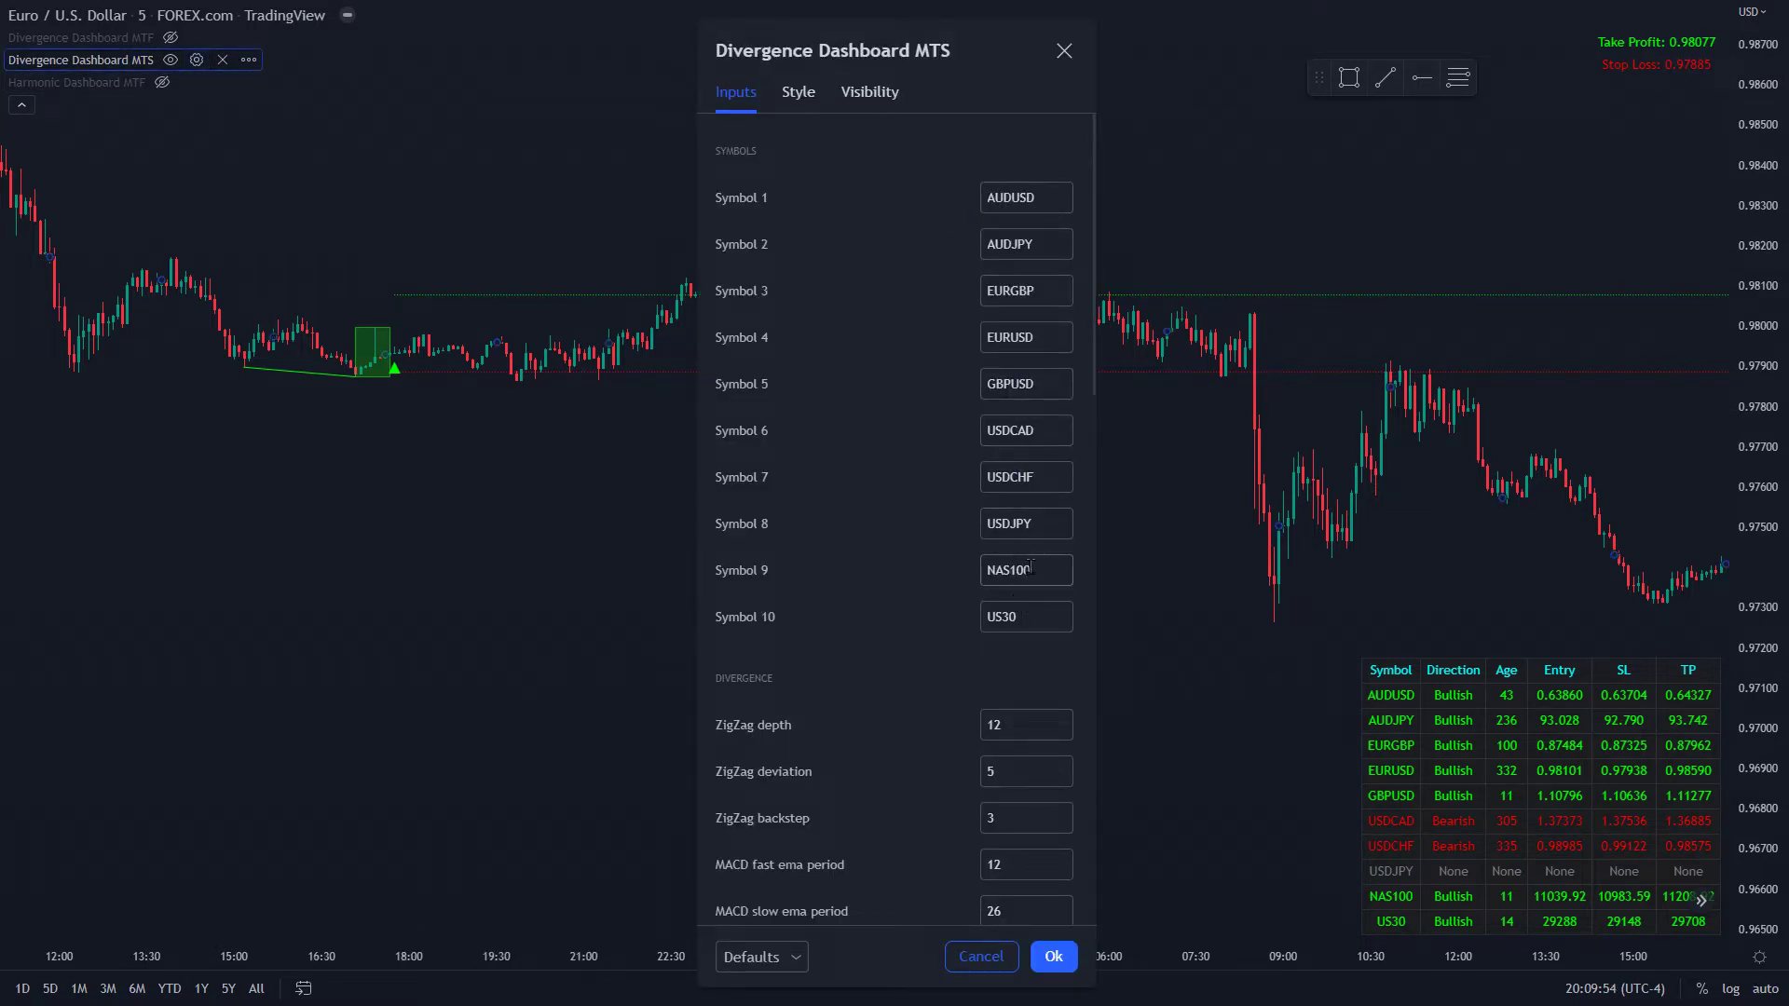
scroll(925, 788, "down", 9)
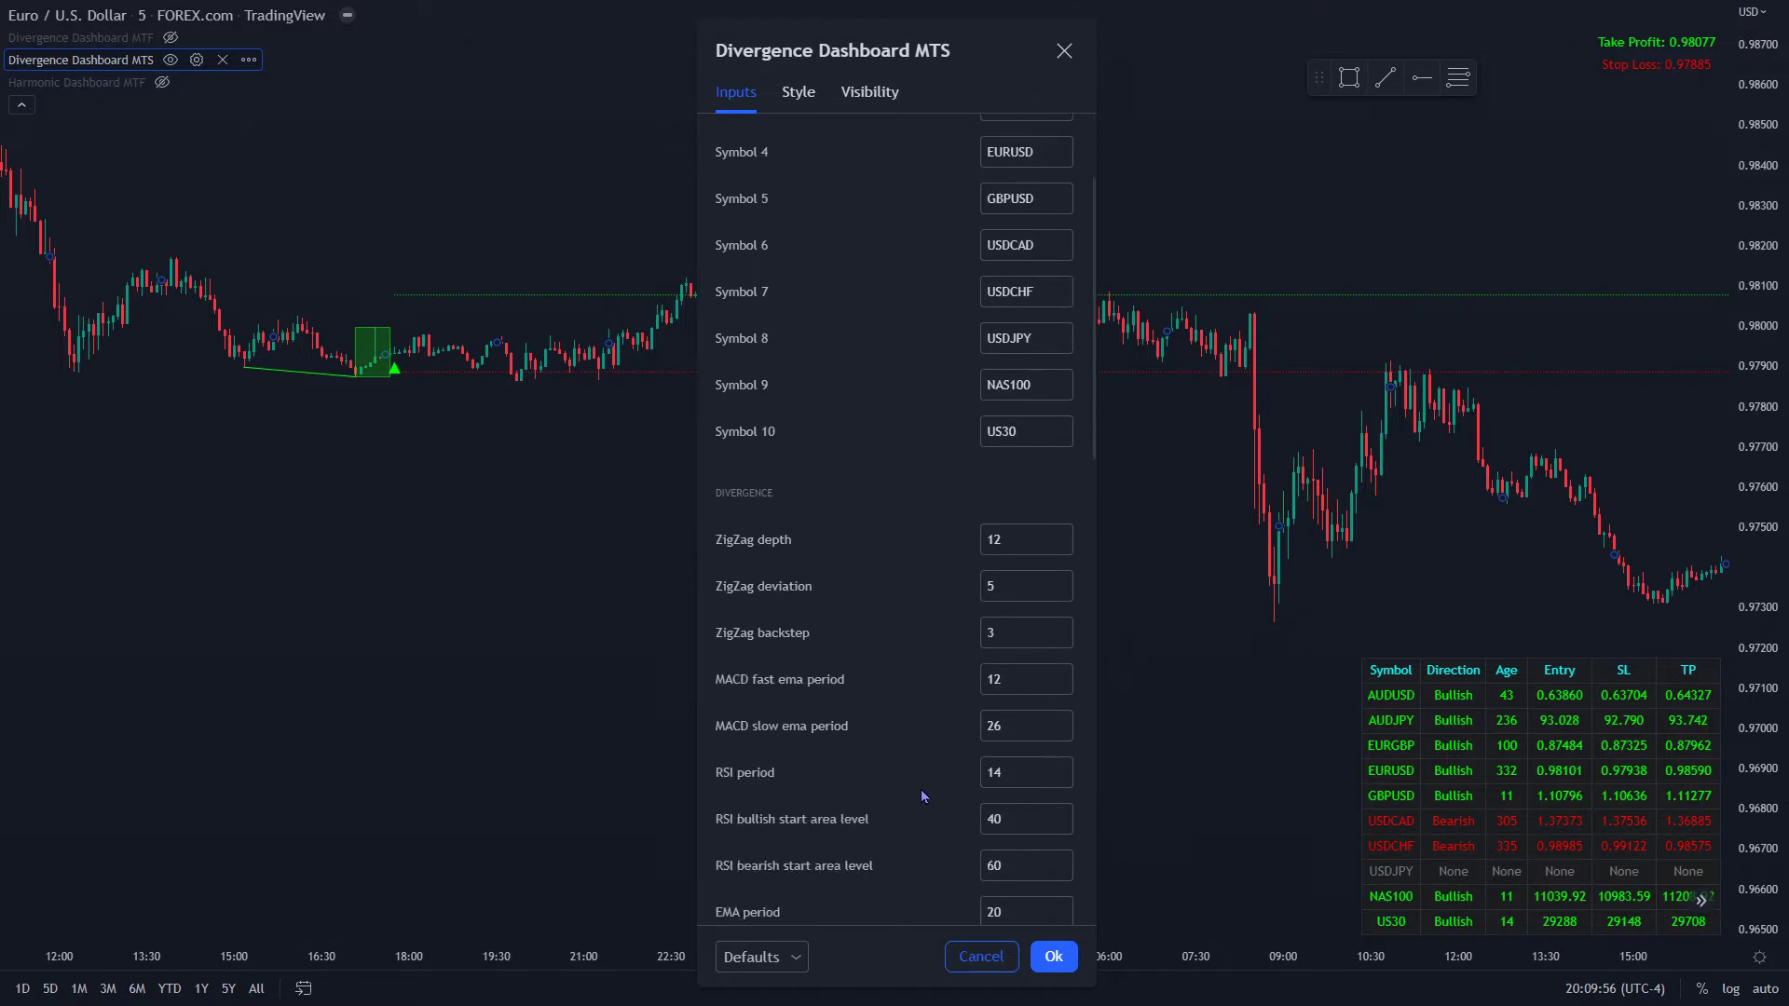
scroll(929, 804, "down", 7)
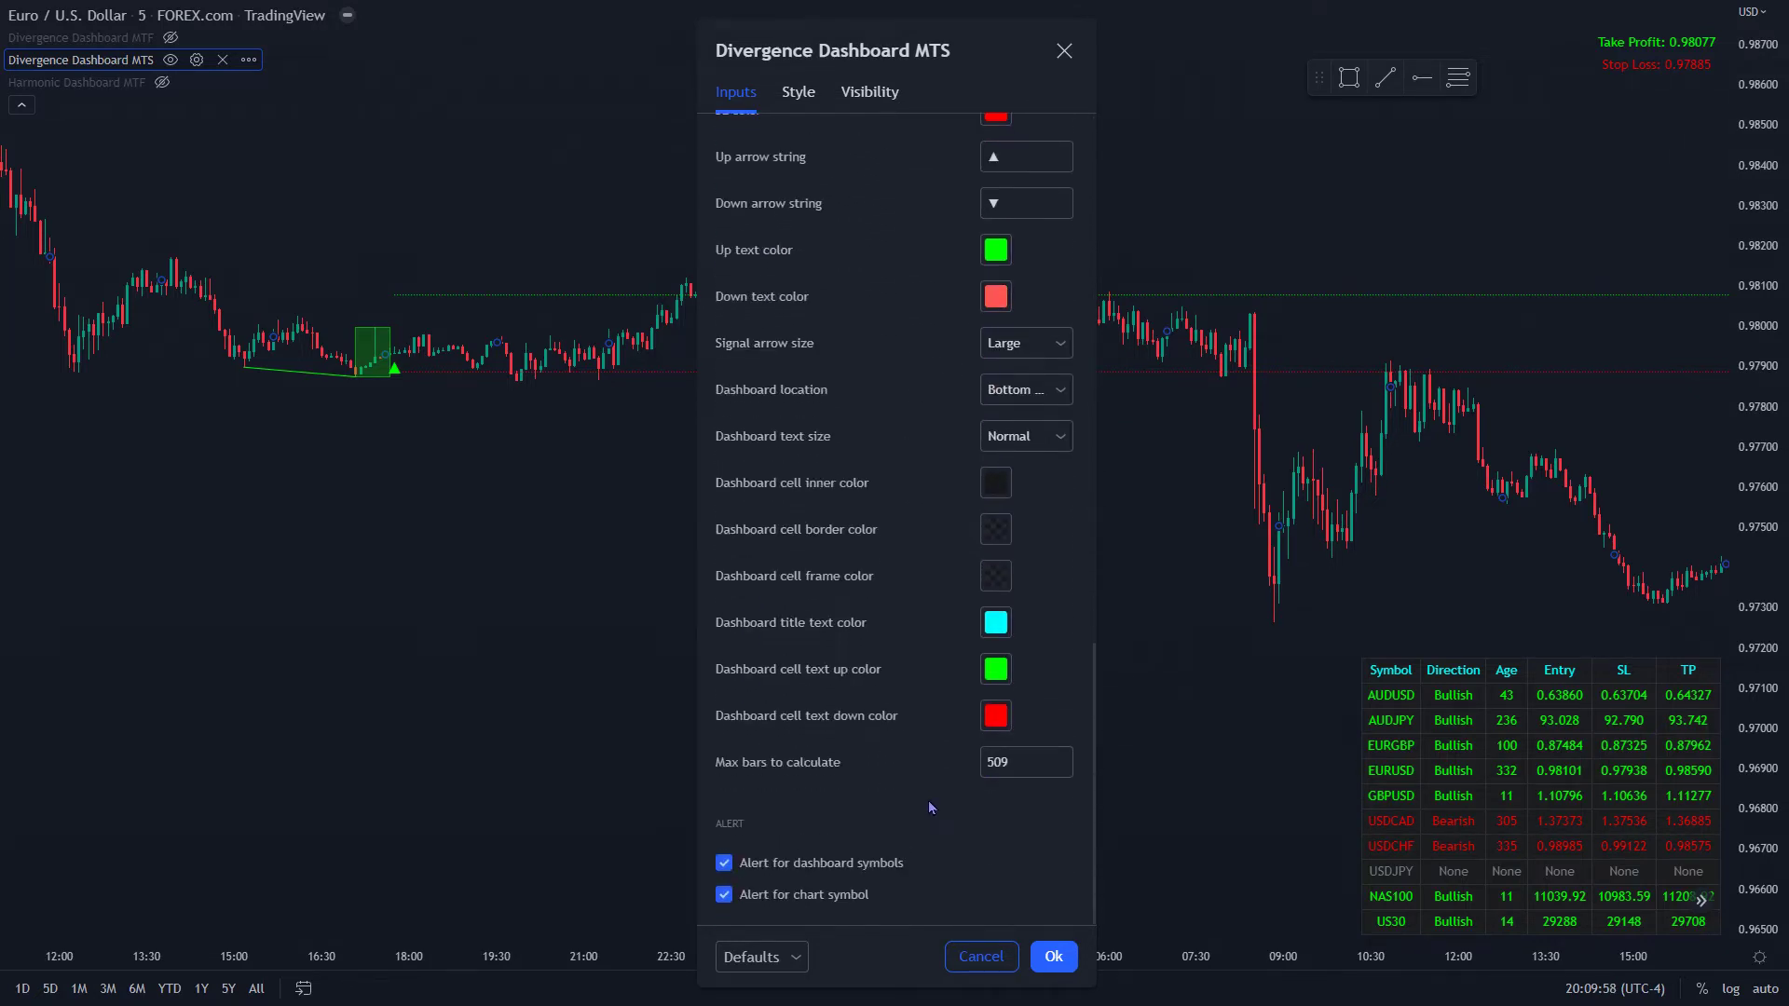
left_click(1065, 50)
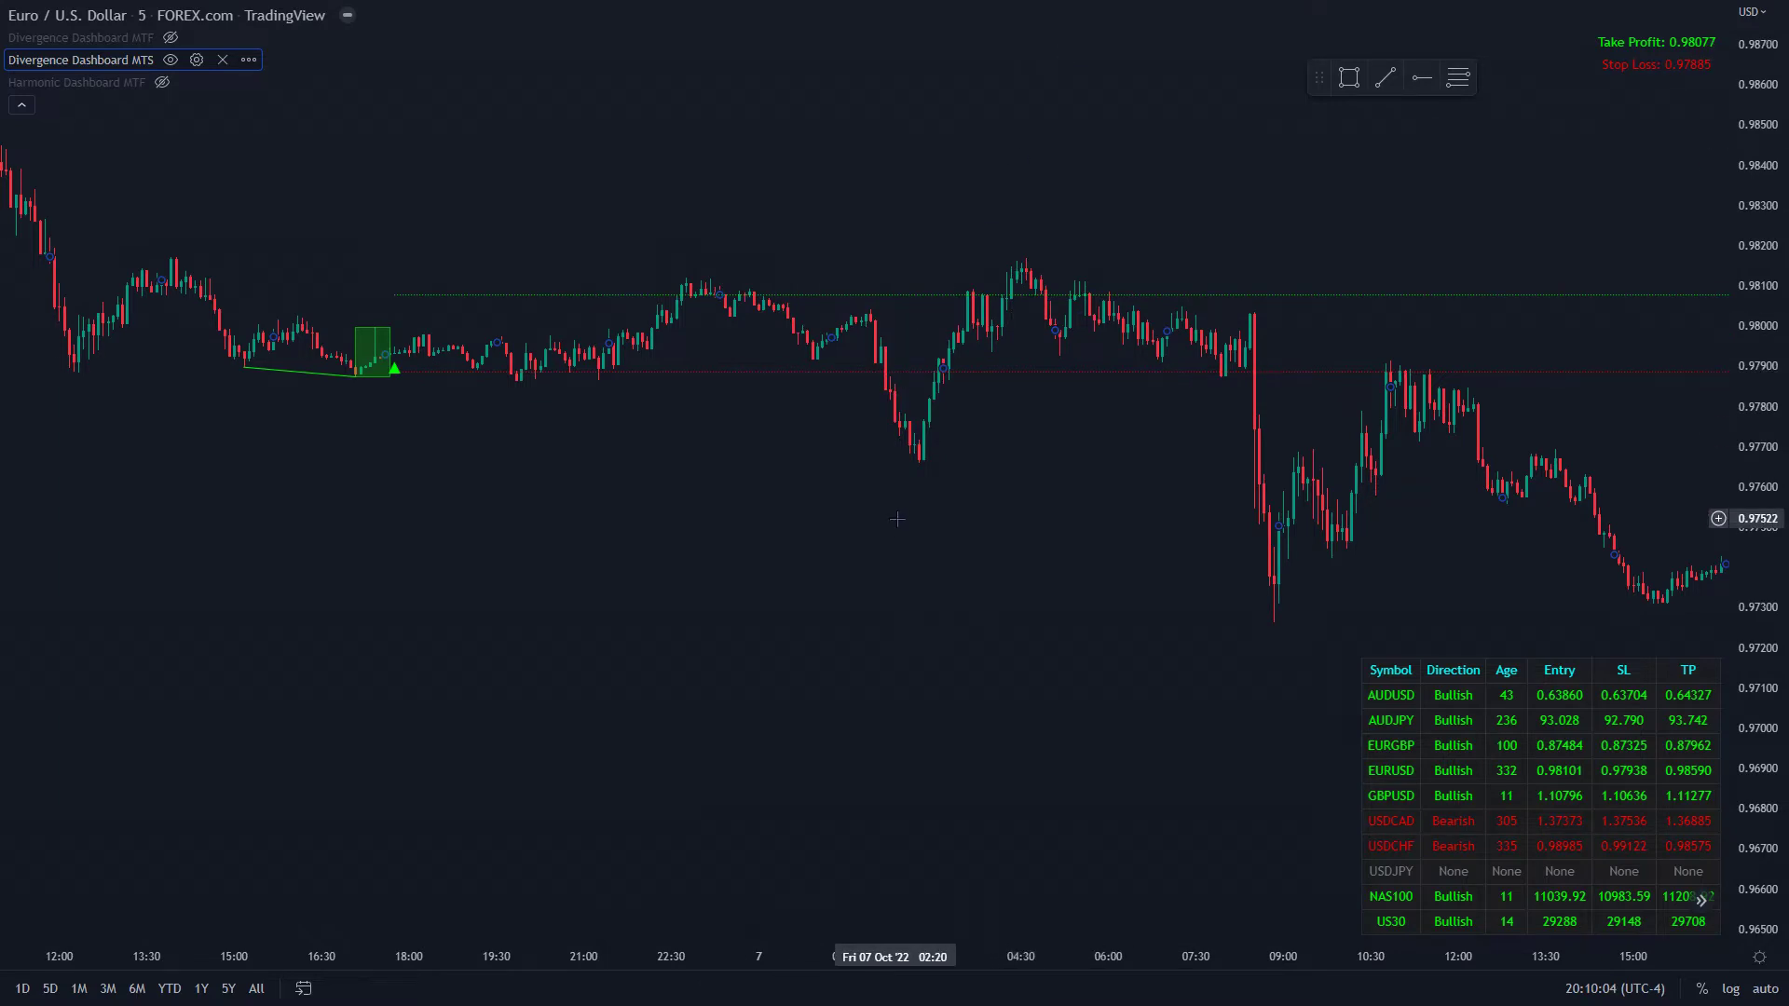
Step: Hide the Divergence Dashboard MTS indicator and show Divergence Dashboard MTF on the EUR/USD chart
scroll(952, 618, "down", 3)
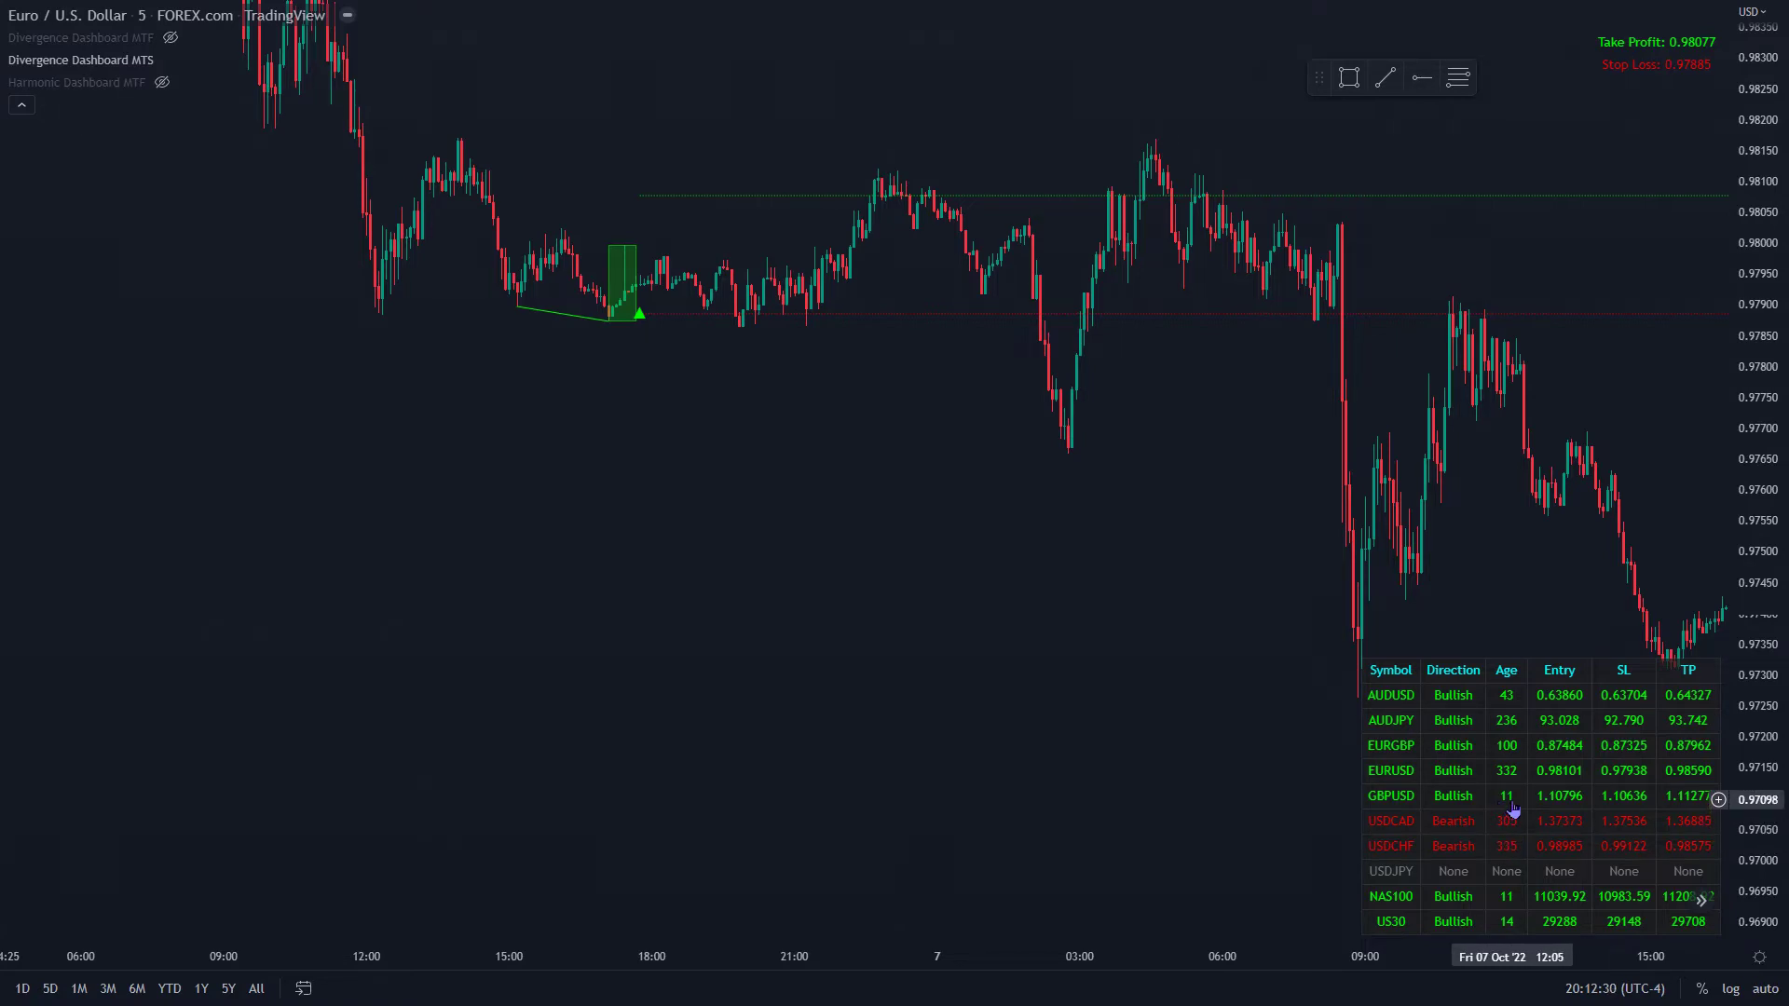
left_click_drag(1513, 811, 895, 524)
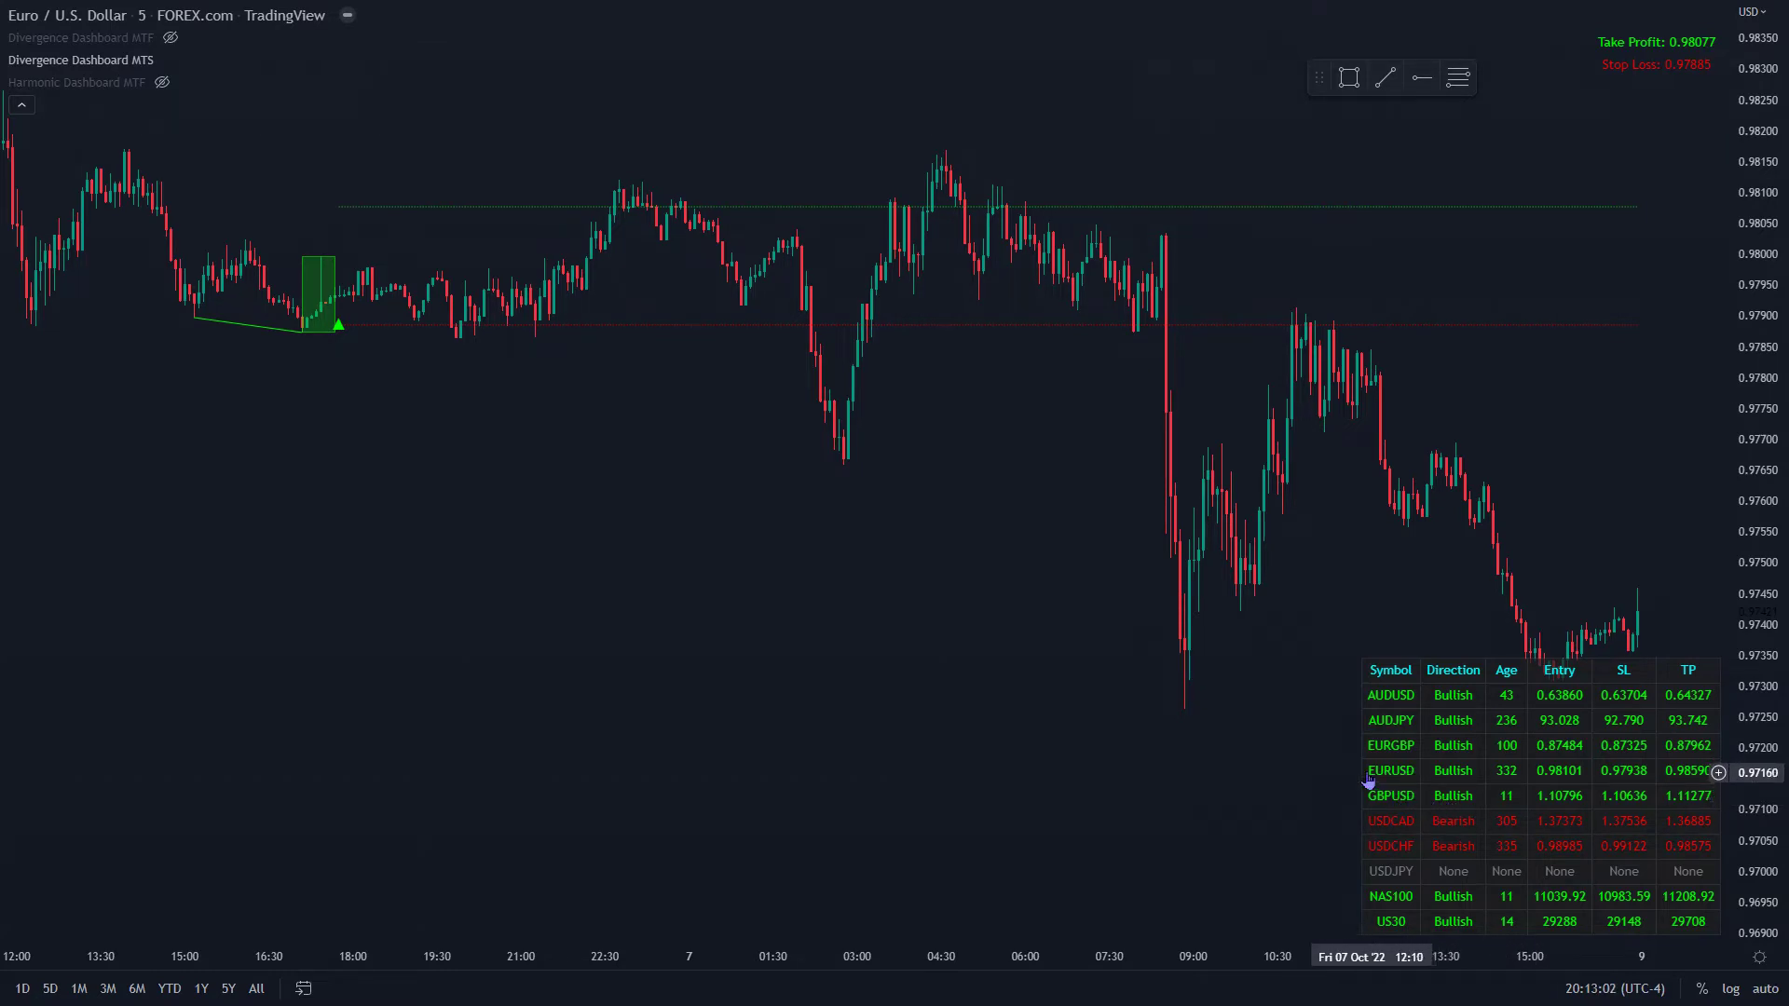
left_click_drag(1393, 778, 1078, 730)
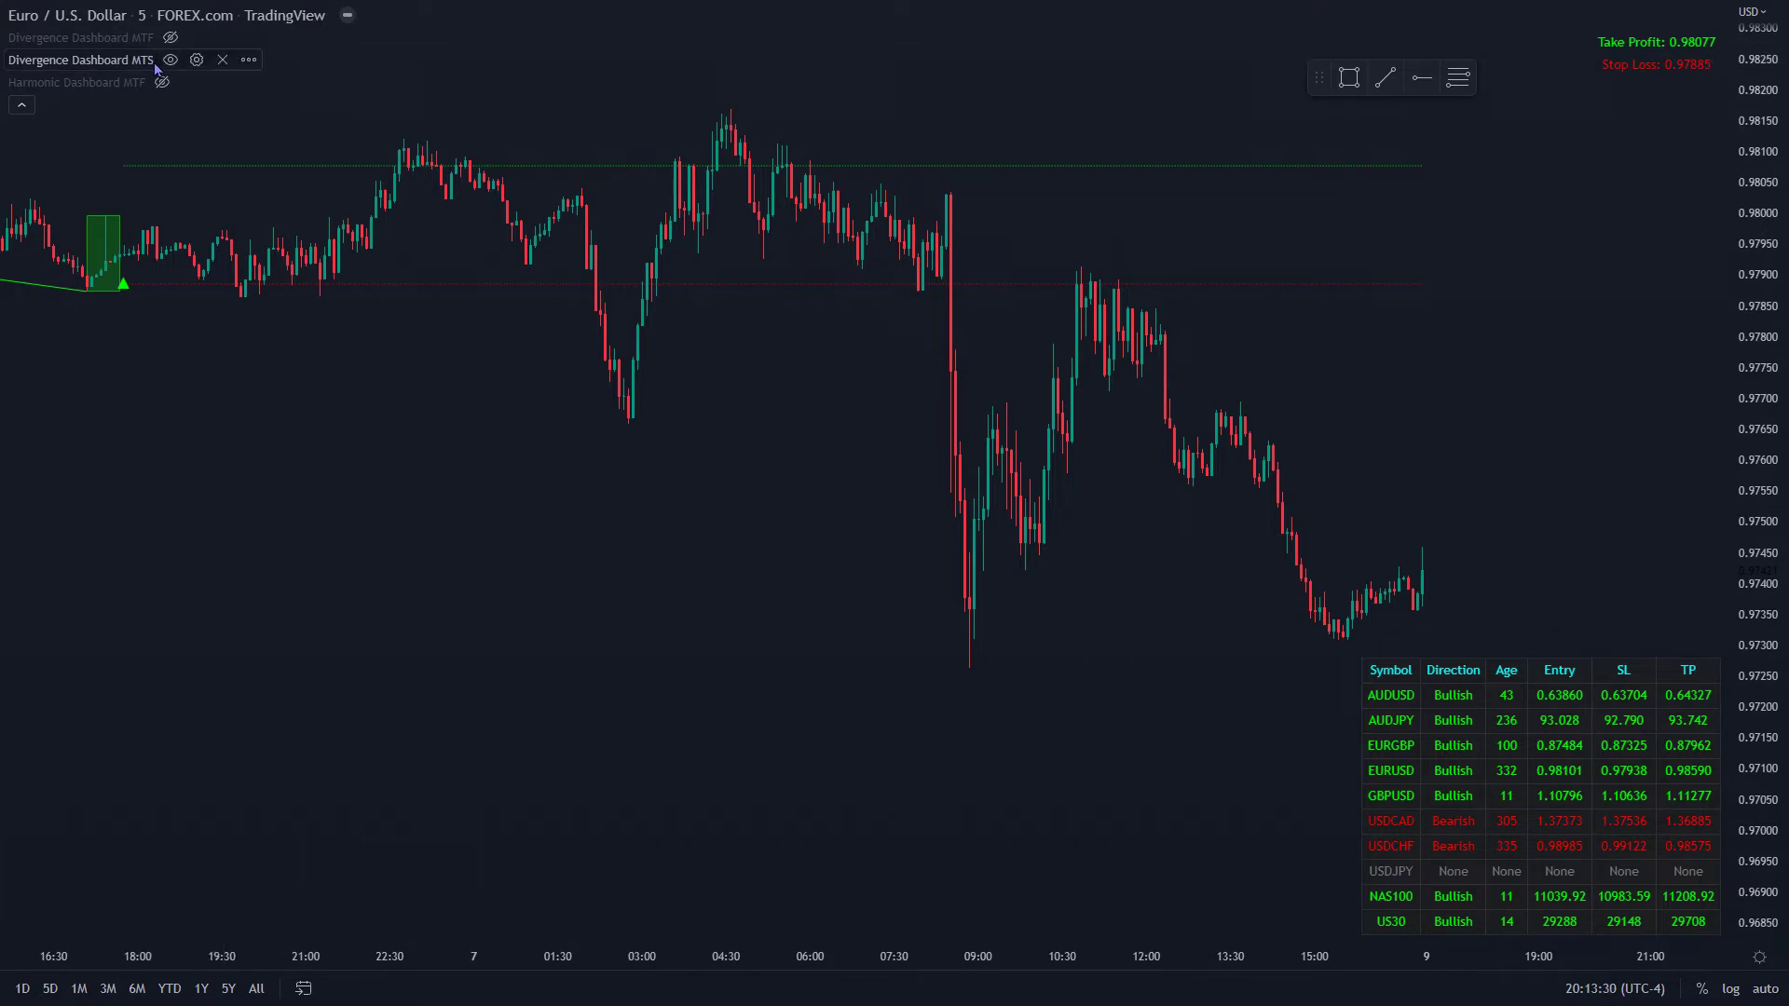
left_click(170, 61)
left_click(170, 37)
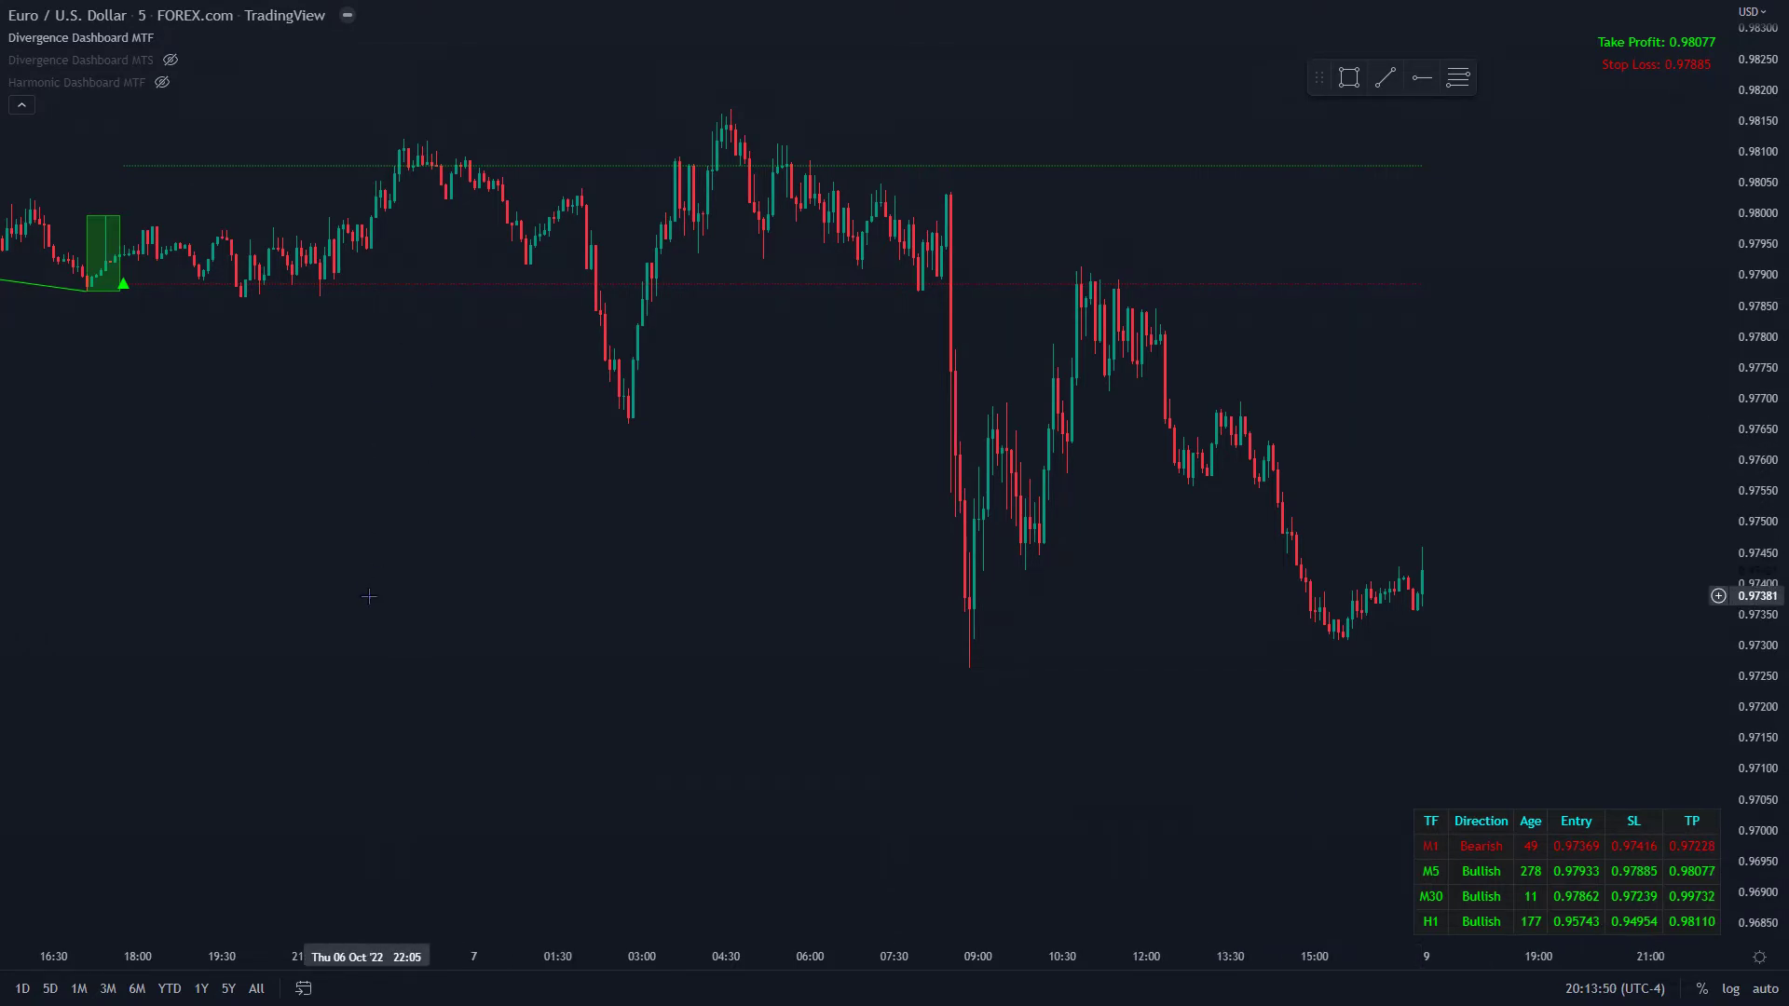
Step: Change the chart interval to 1 hour and move the floating drawing toolbar closer to the price scale
type("1H")
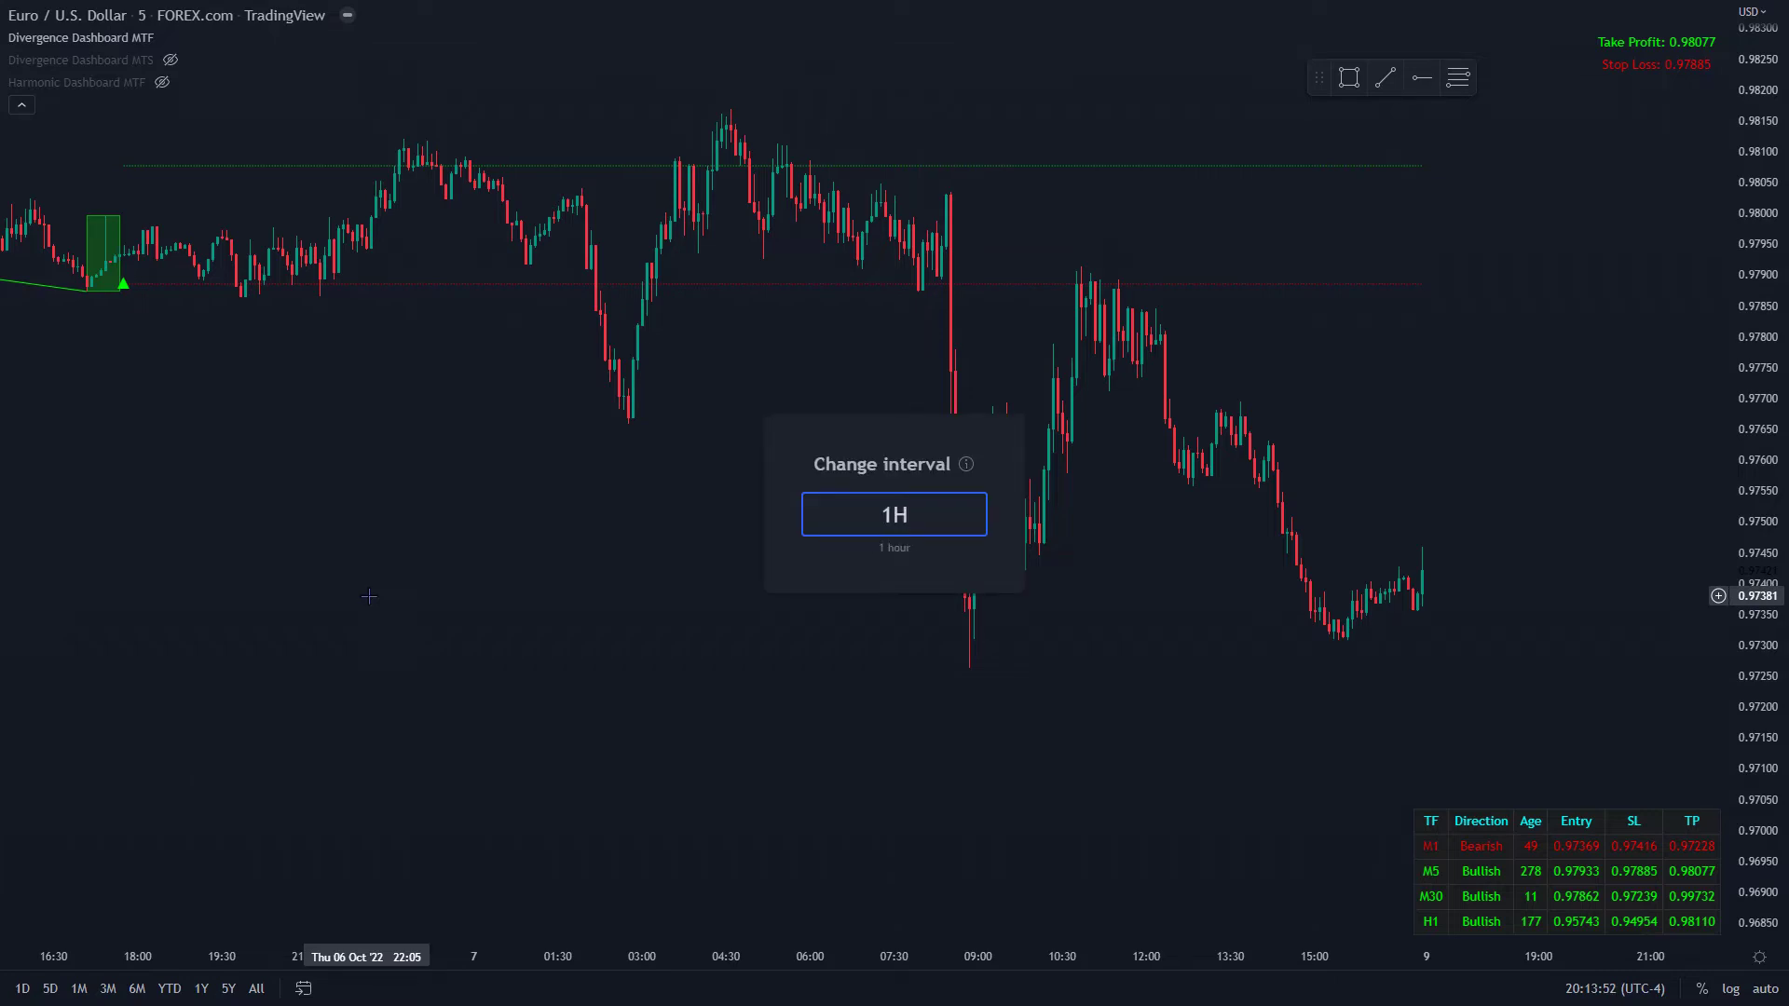
key("Return")
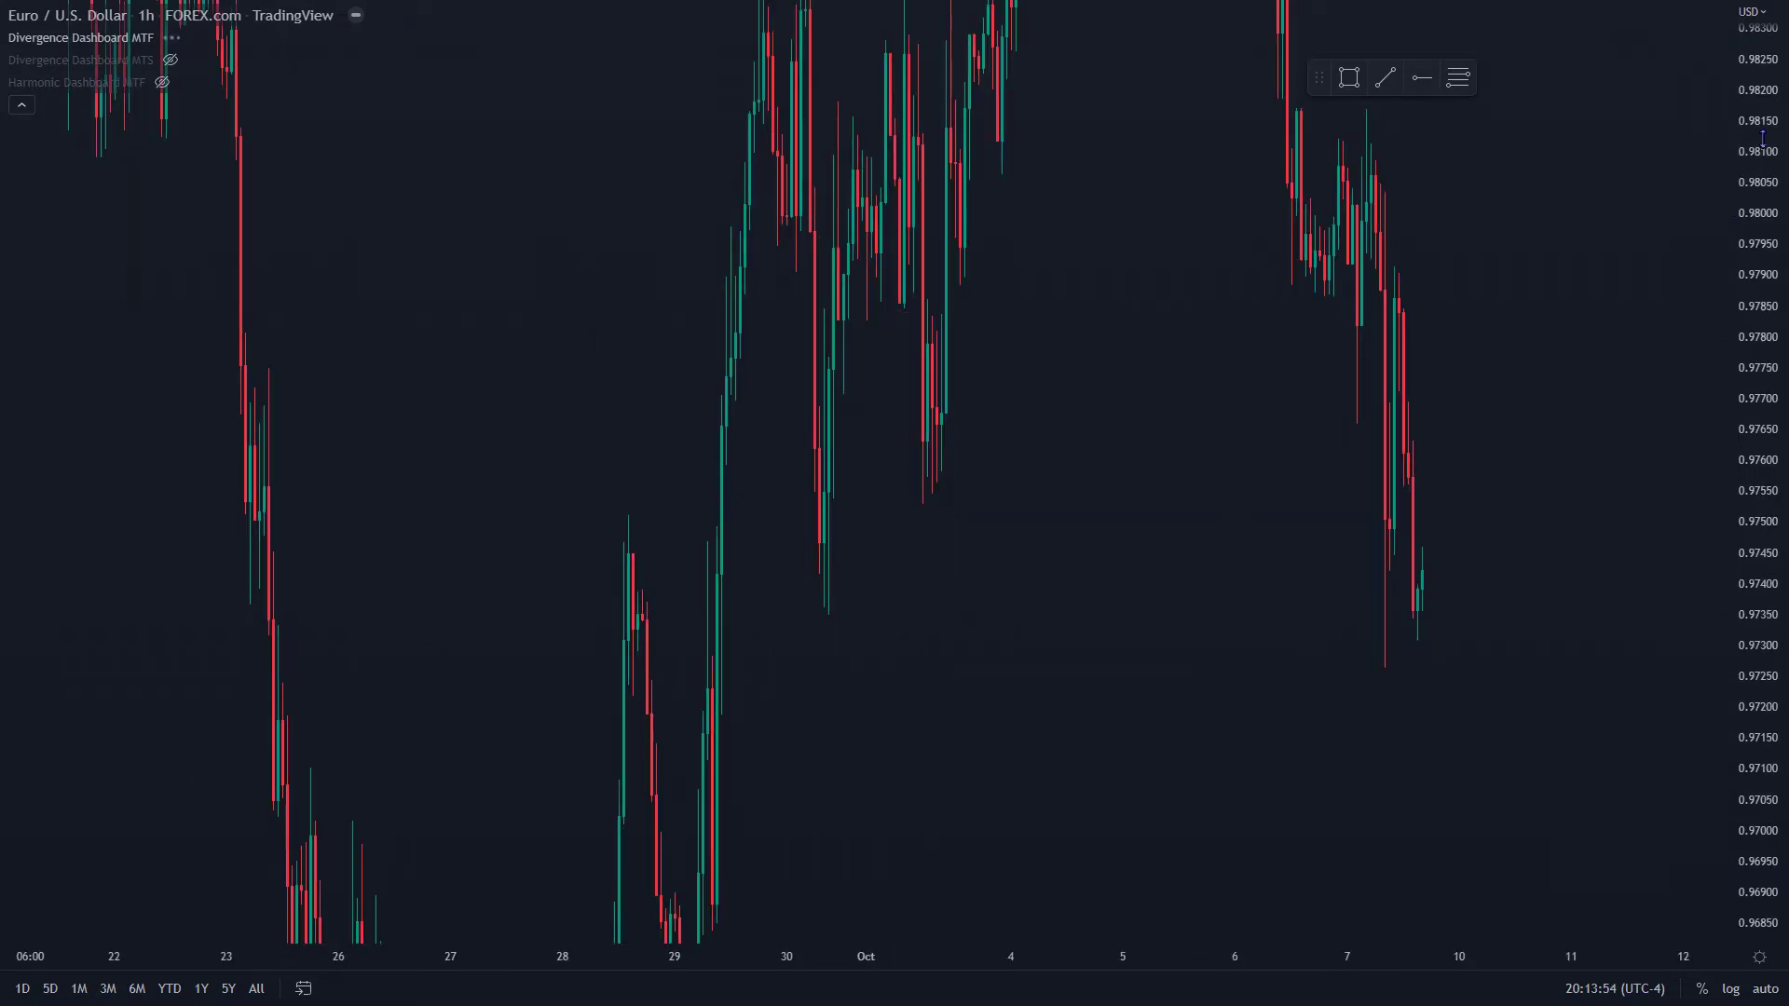
left_click_drag(1309, 83, 1363, 79)
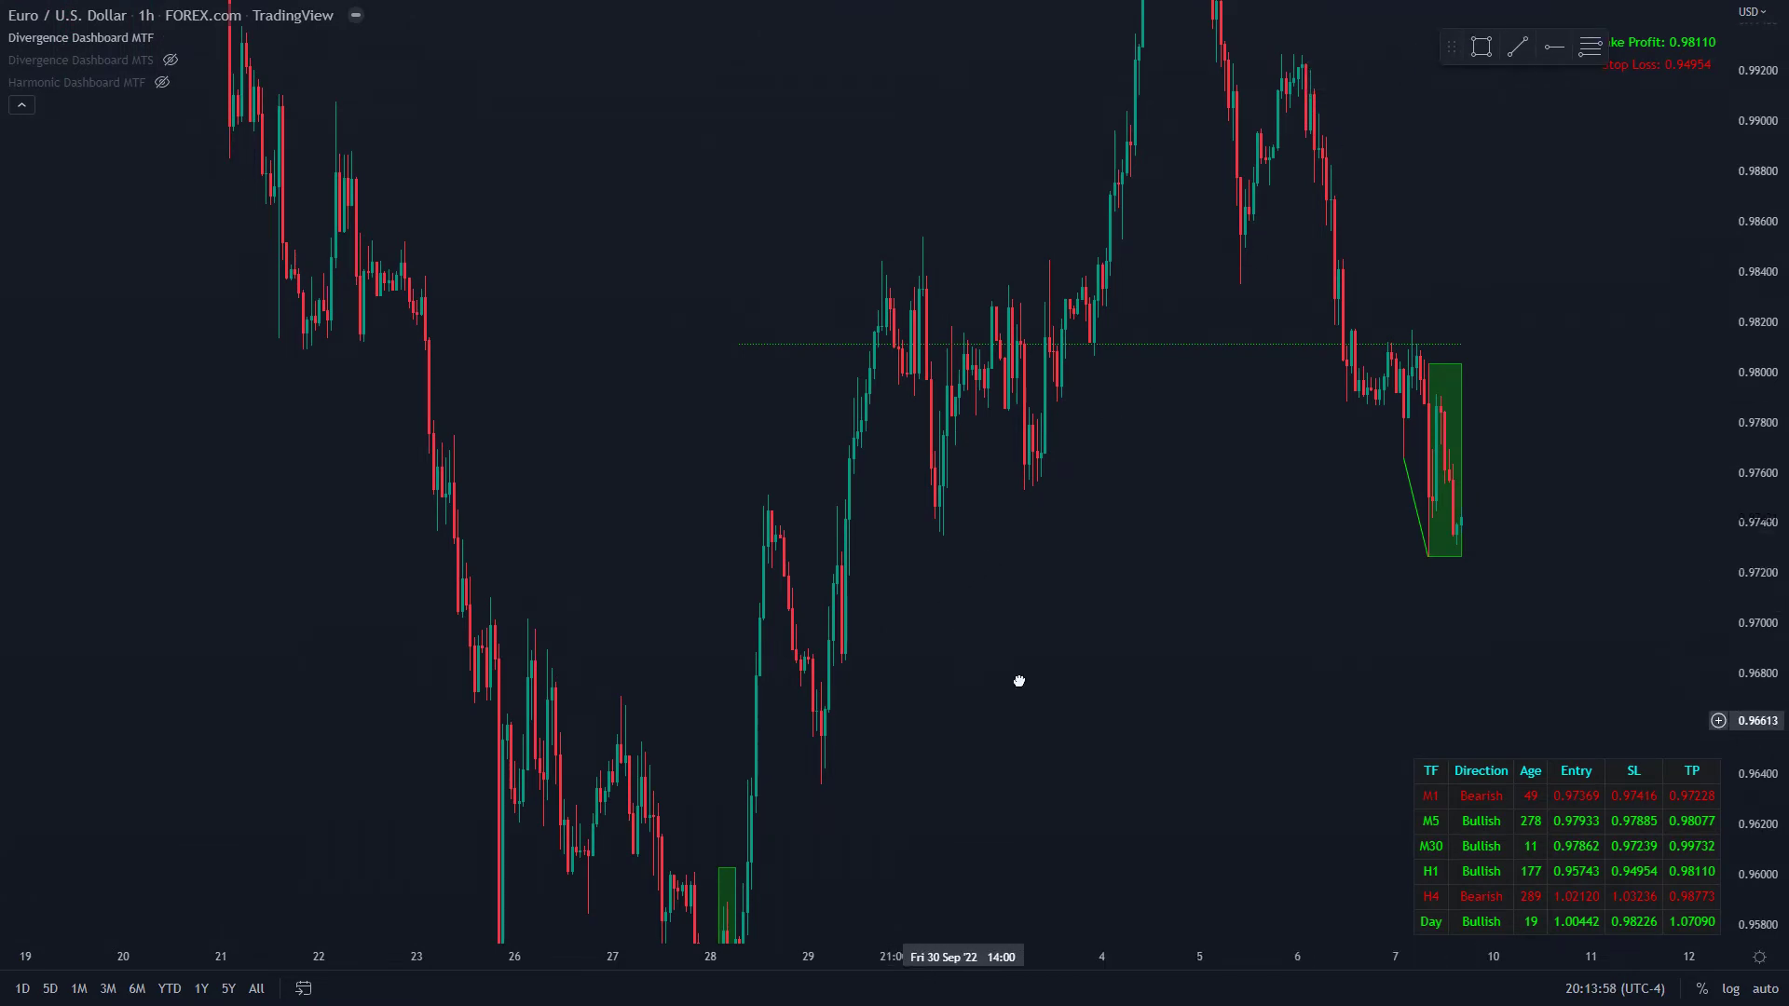
Step: Examine the bullish divergence signal at the 28 September low and the surrounding price action on the 1-hour chart
left_click_drag(960, 719, 1382, 206)
scroll(892, 556, "up", 2)
scroll(892, 556, "up", 3)
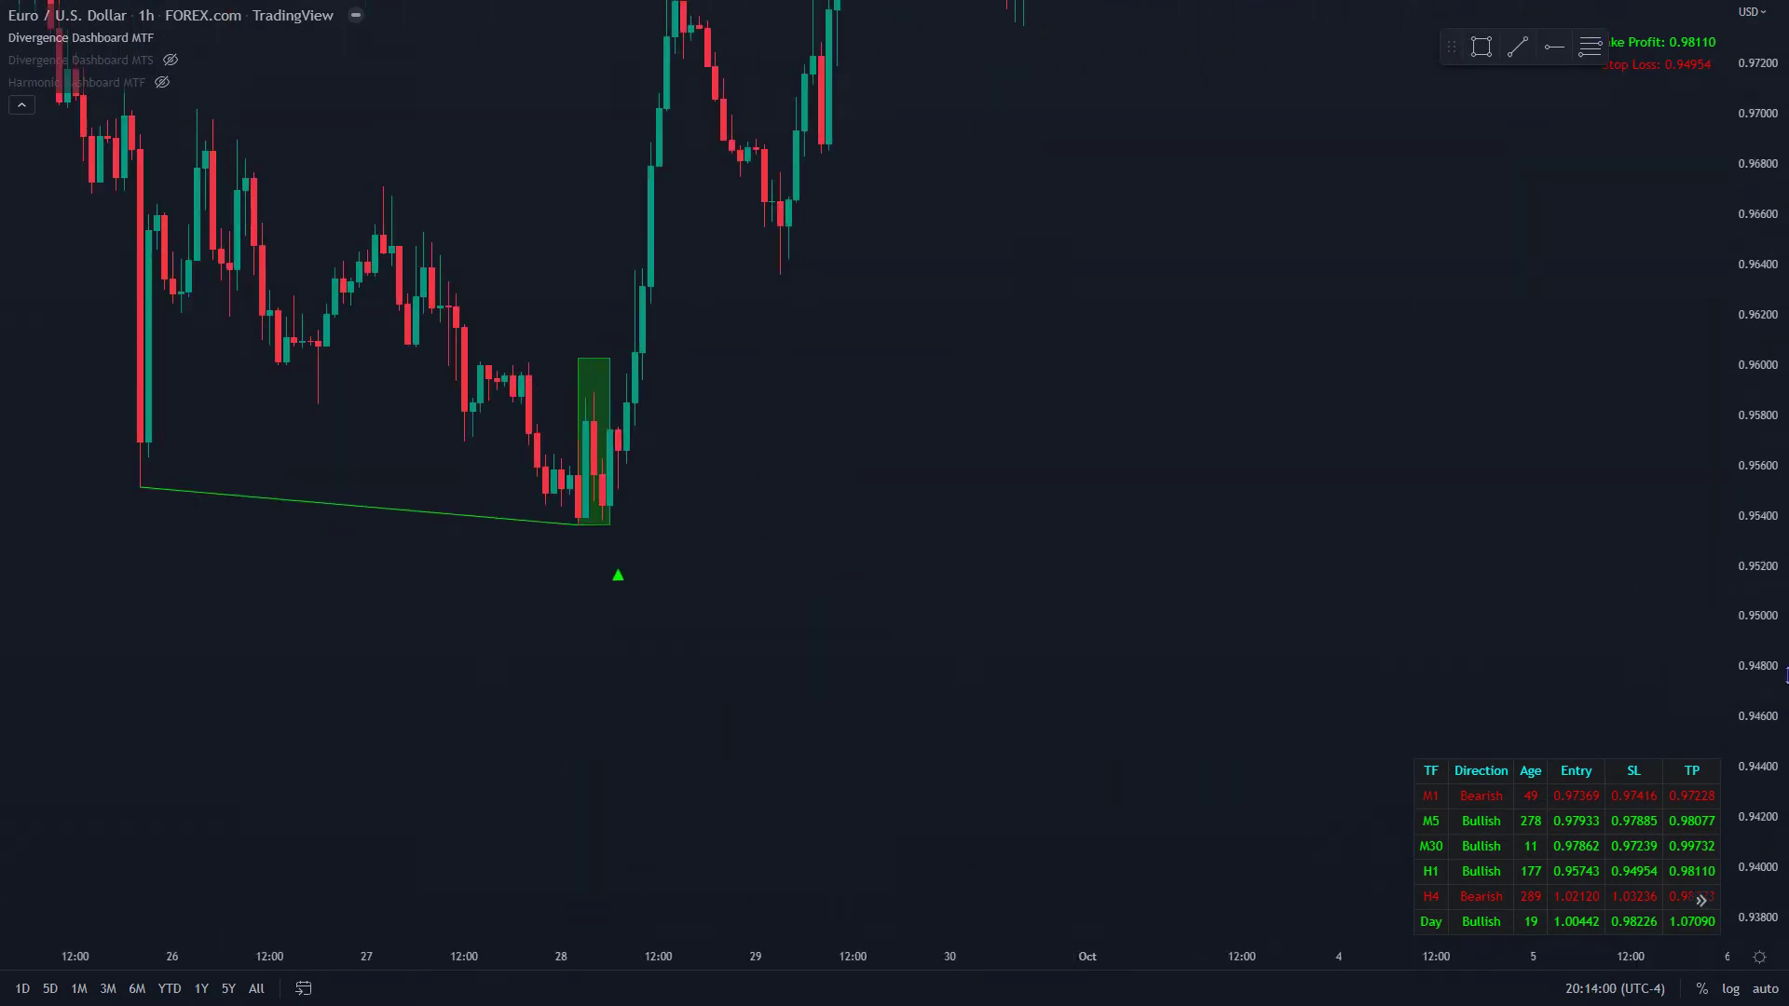
scroll(1213, 408, "left", 3)
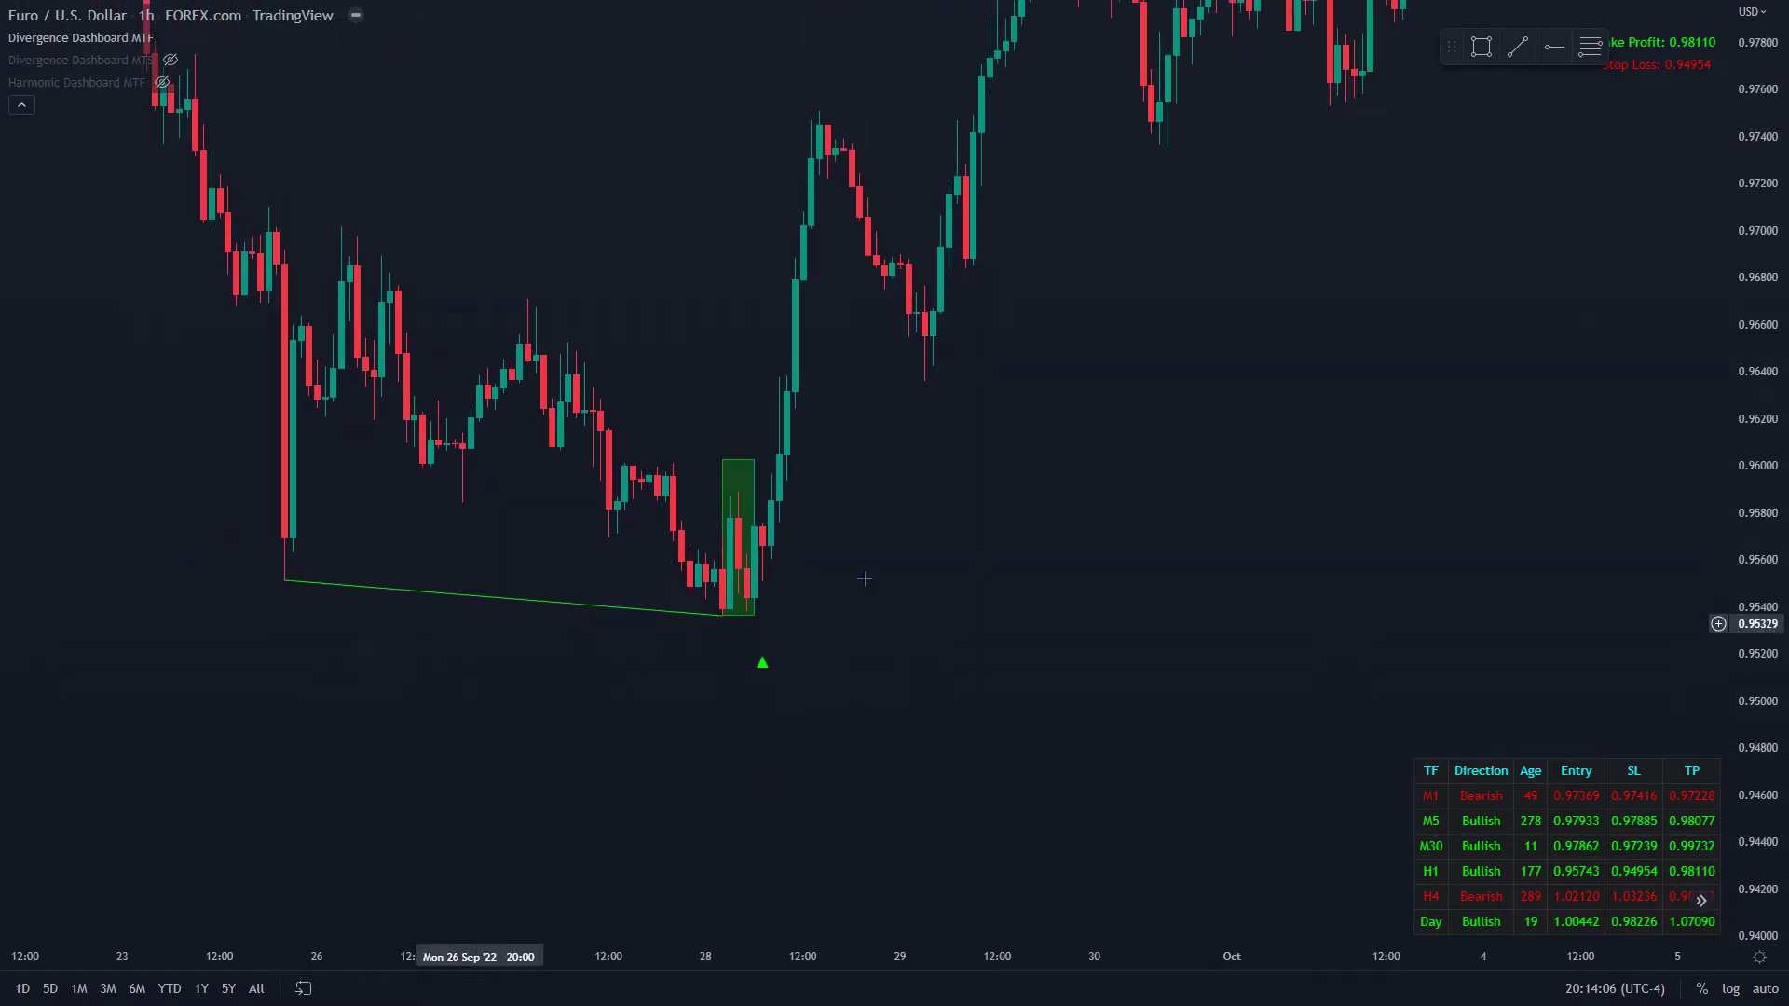
left_click_drag(1289, 471, 1201, 474)
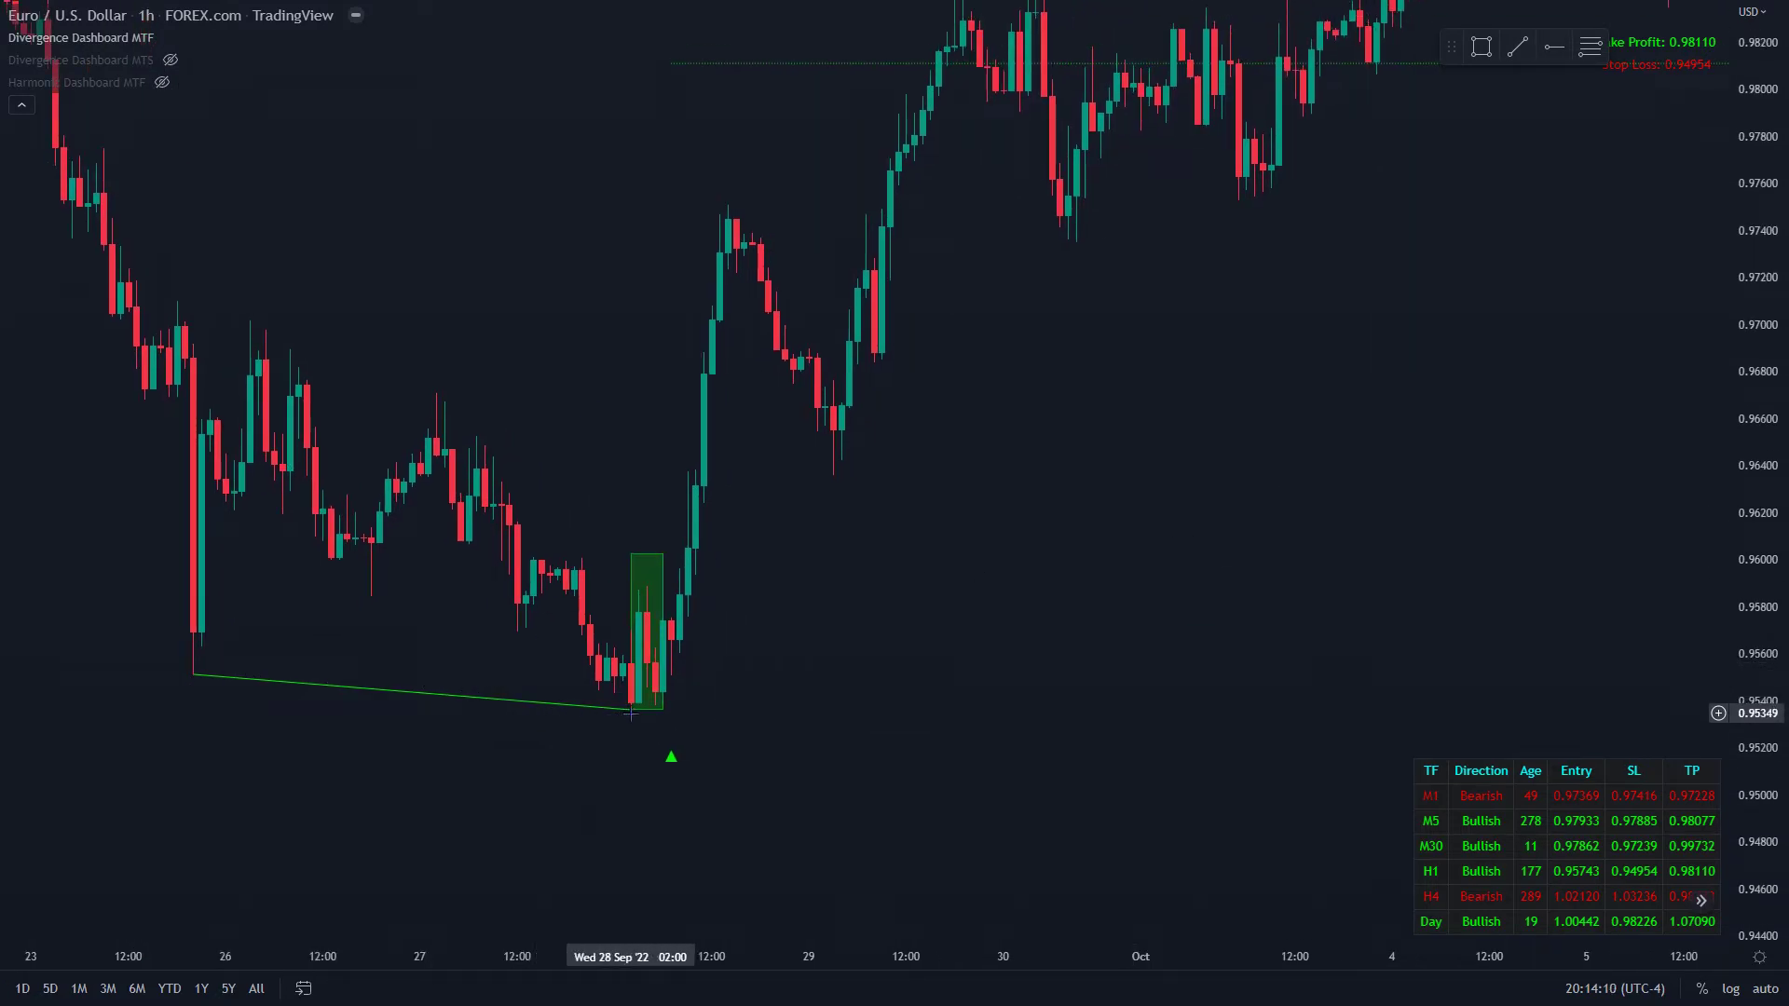
left_click_drag(842, 524, 823, 559)
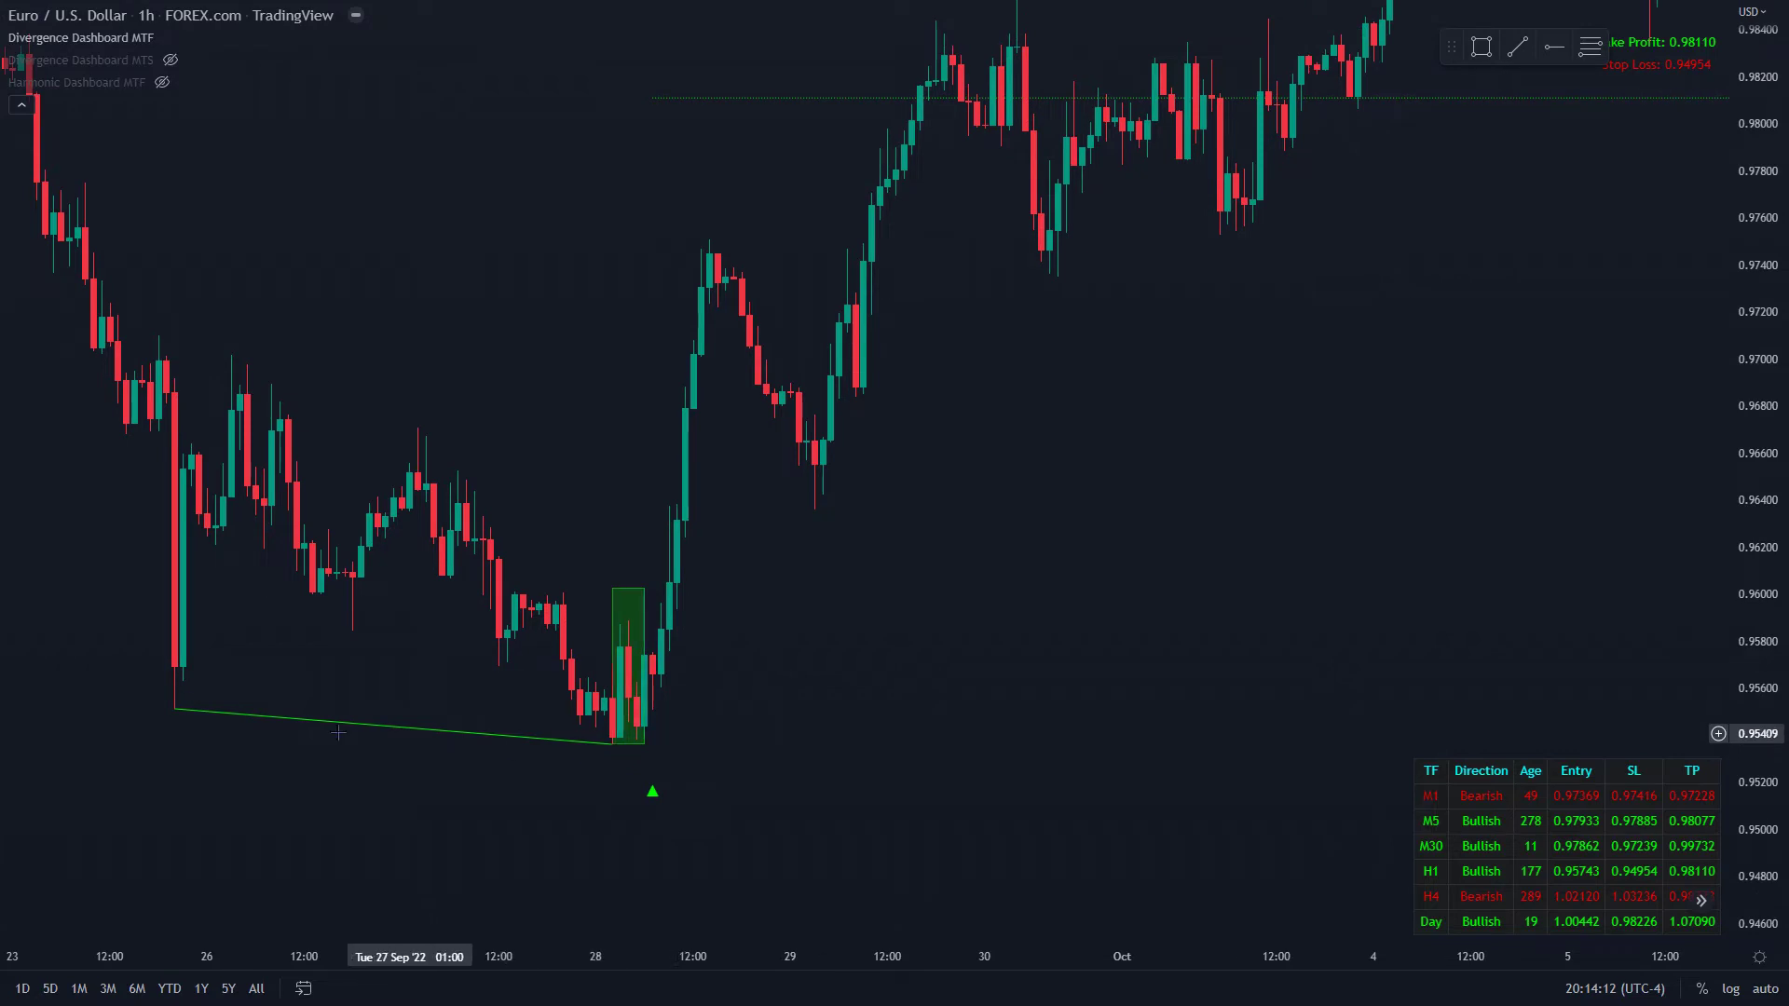
left_click_drag(995, 497, 954, 607)
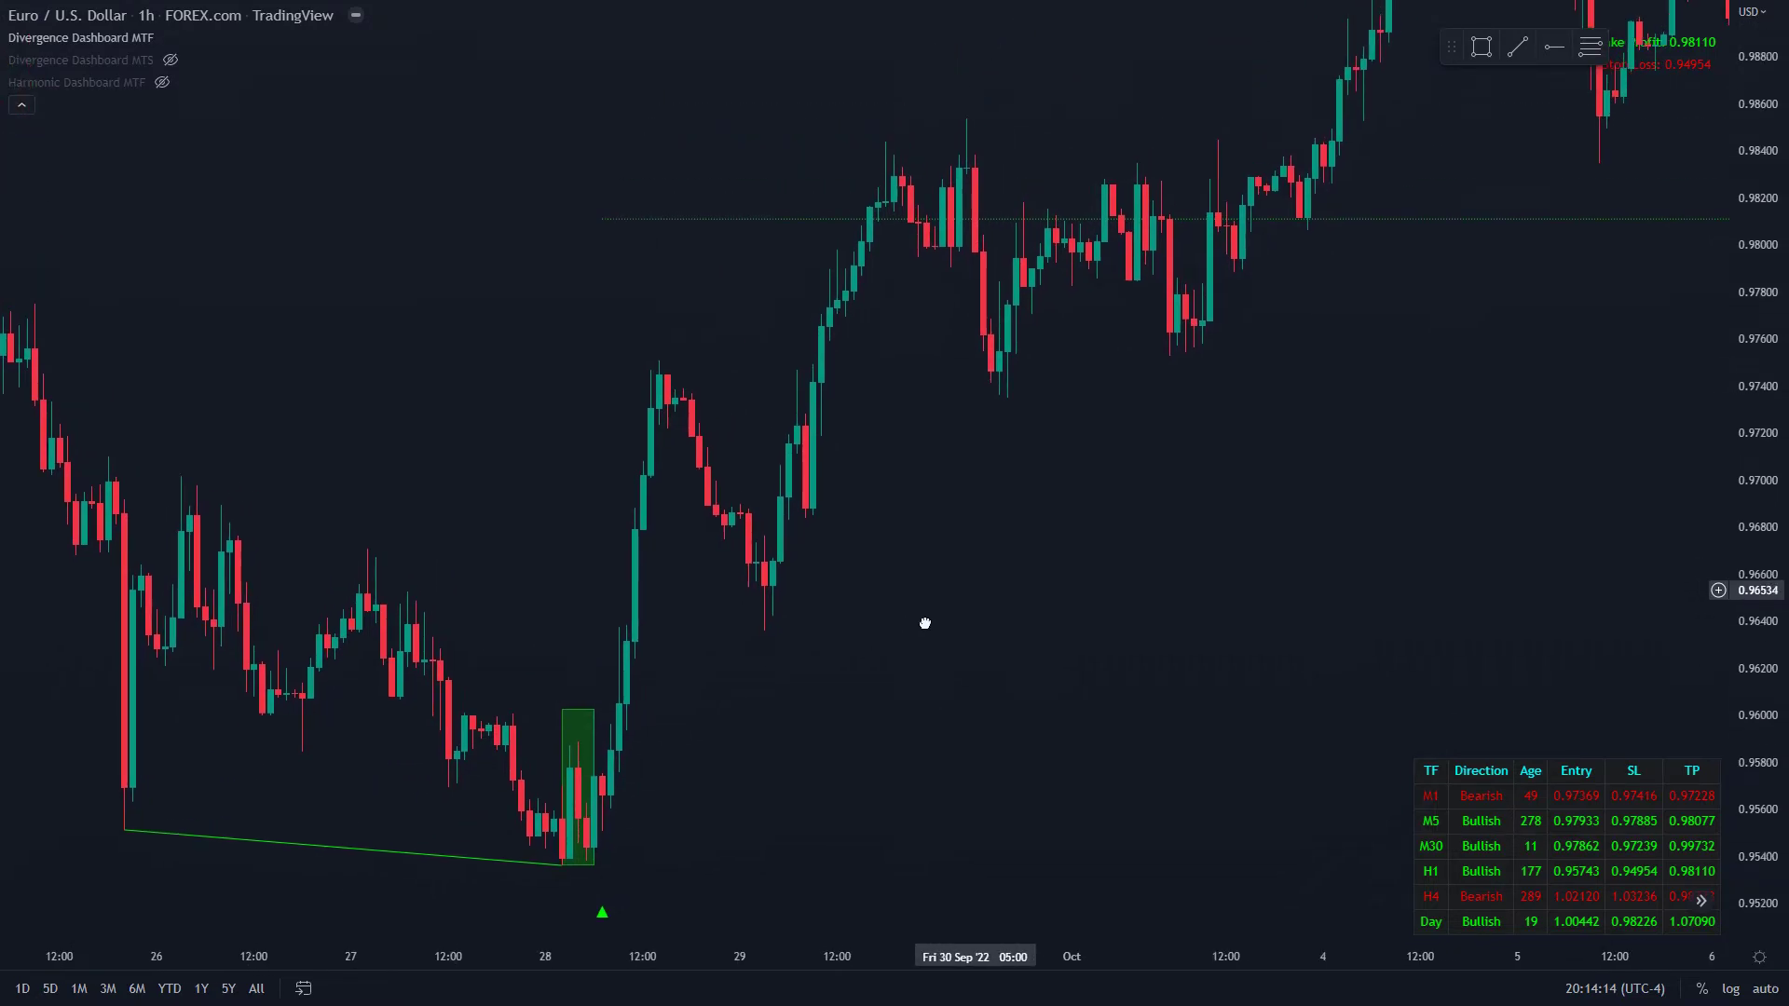
scroll(1565, 598, "down", 3)
scroll(1564, 598, "left", 10)
left_click_drag(1382, 473, 789, 195)
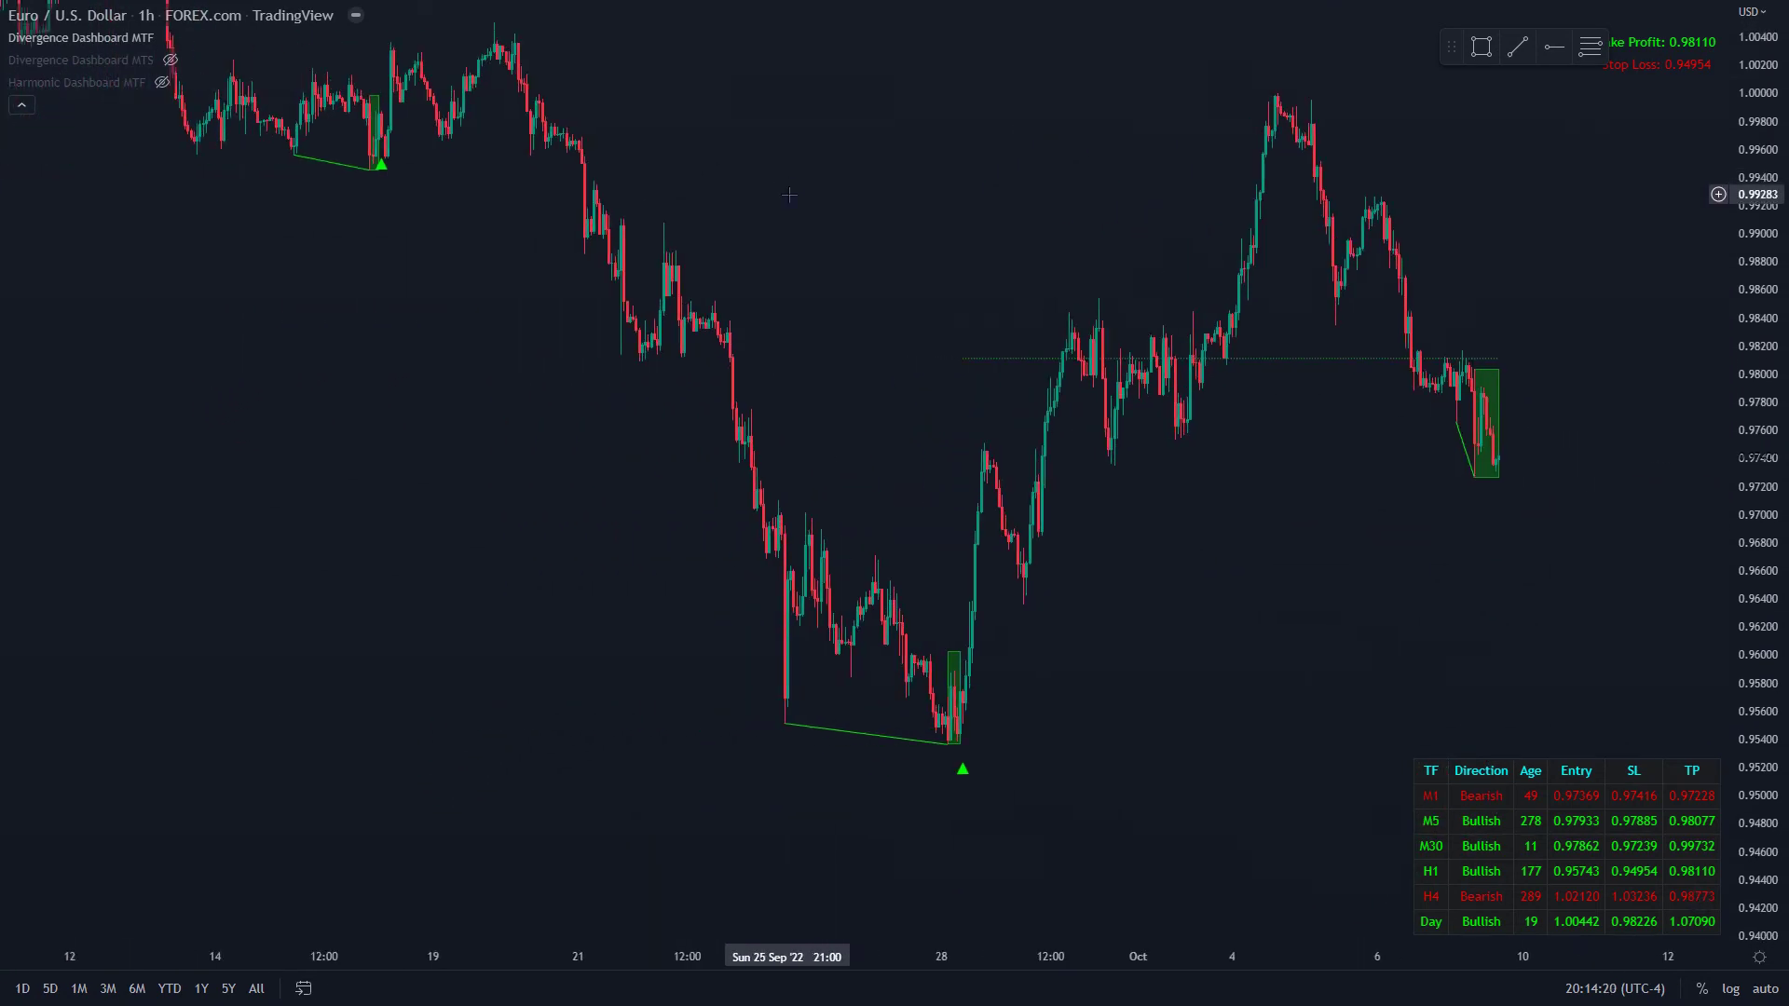
scroll(652, 326, "left", 5)
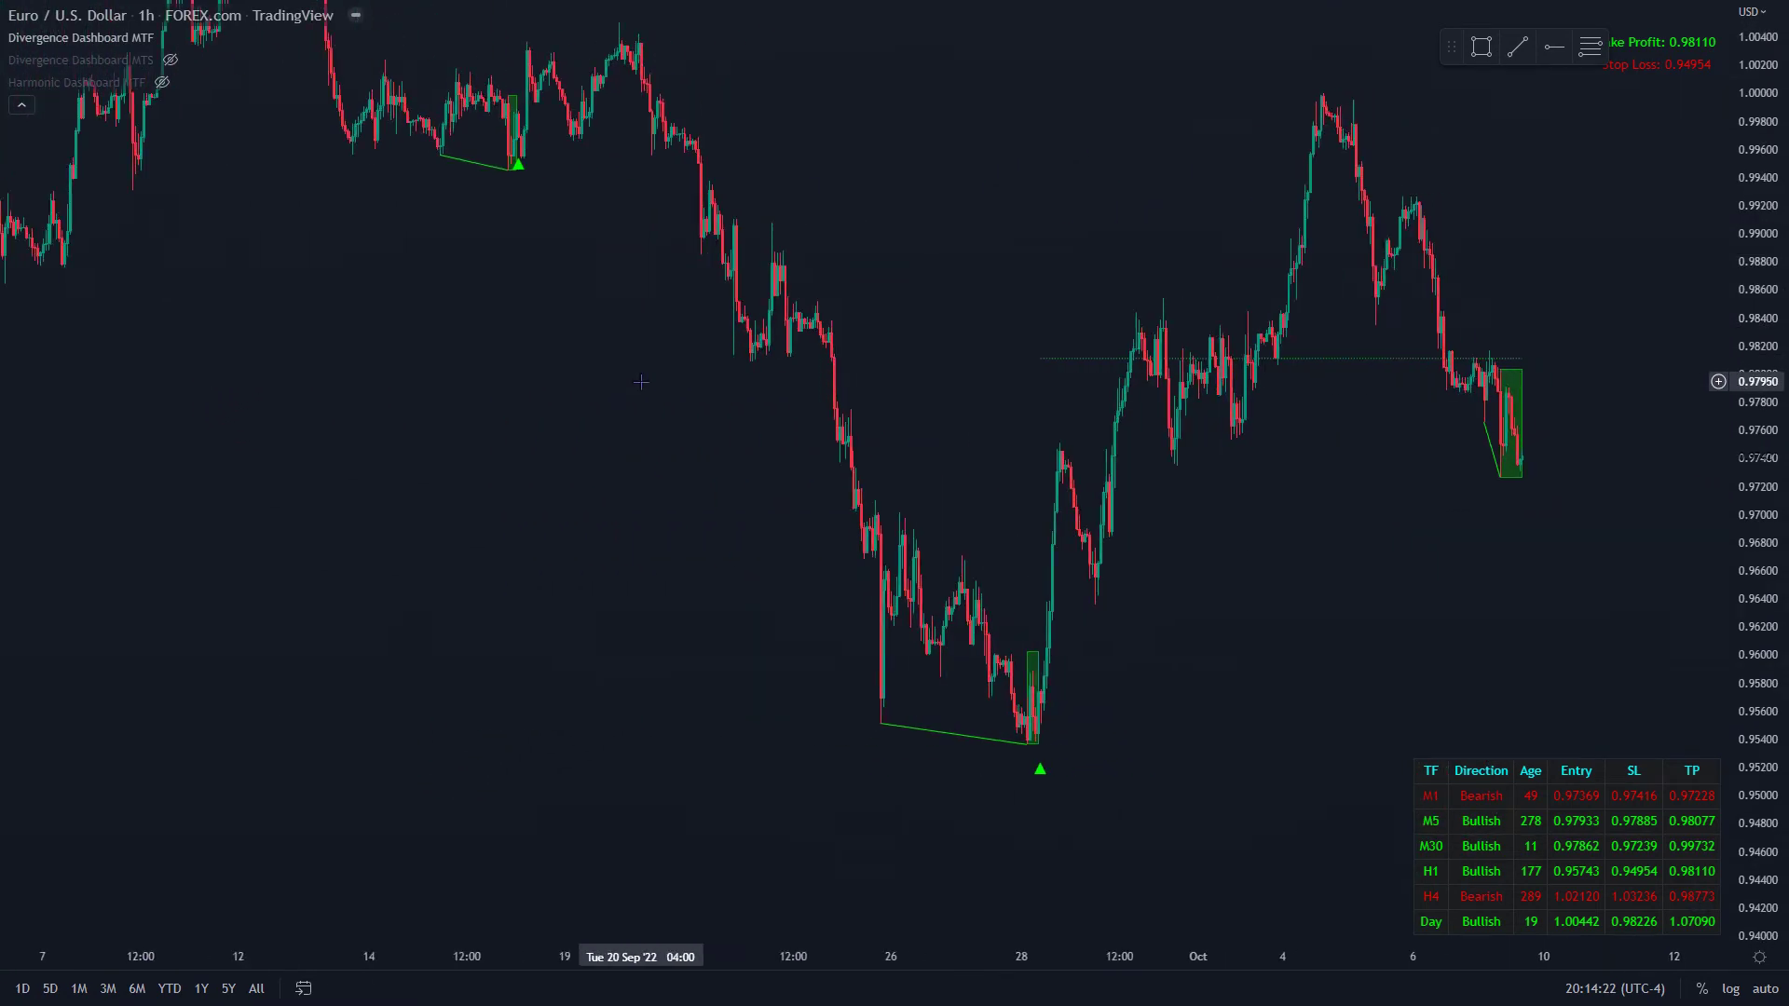
scroll(641, 381, "up", 3)
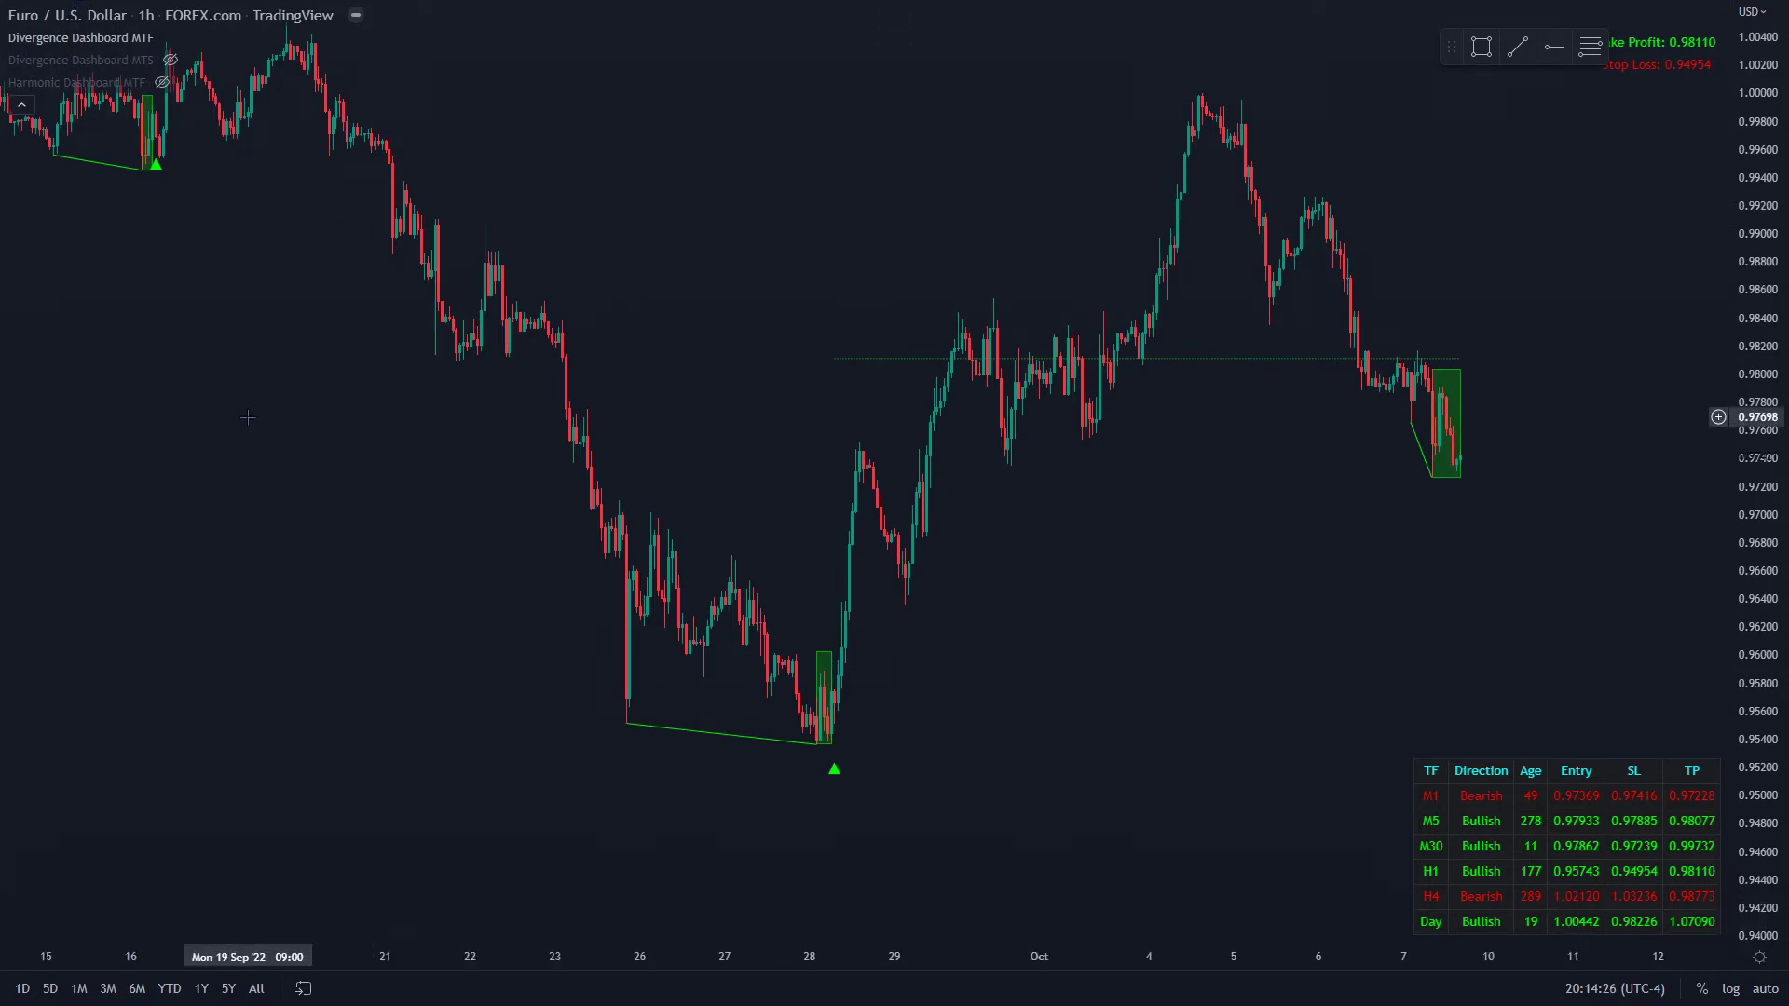
Step: Set the chart interval to 30 minutes
type("30M")
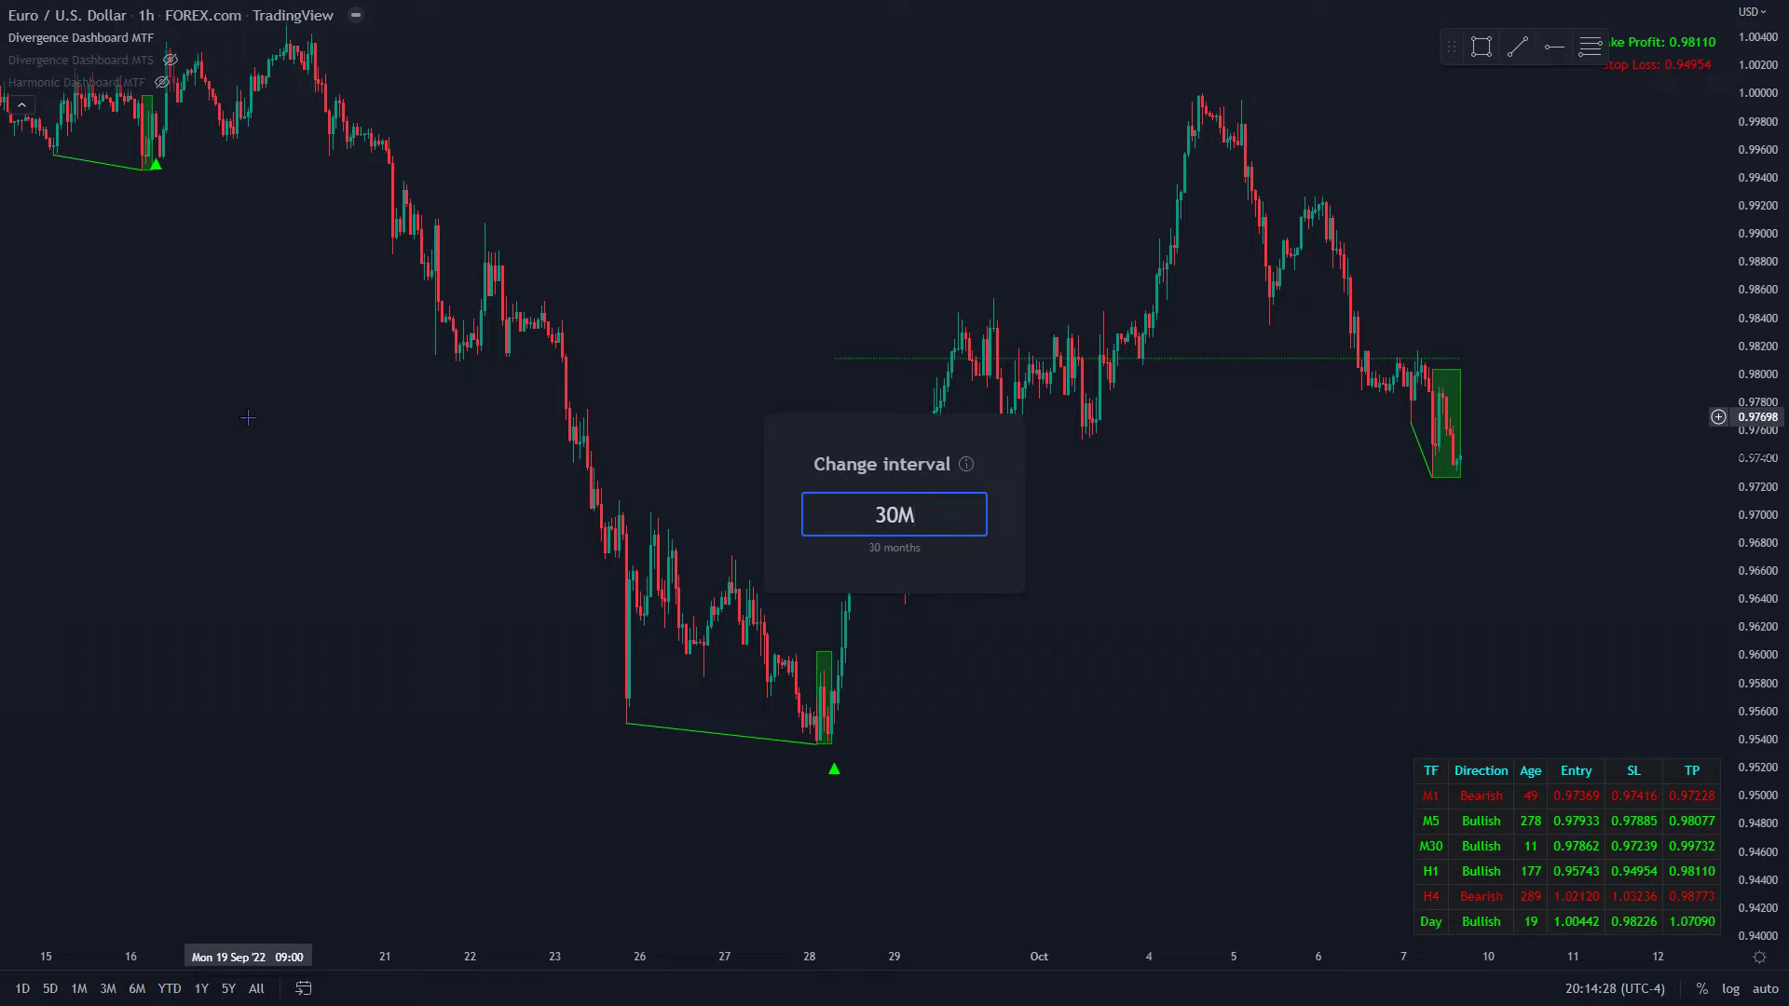
key("Return")
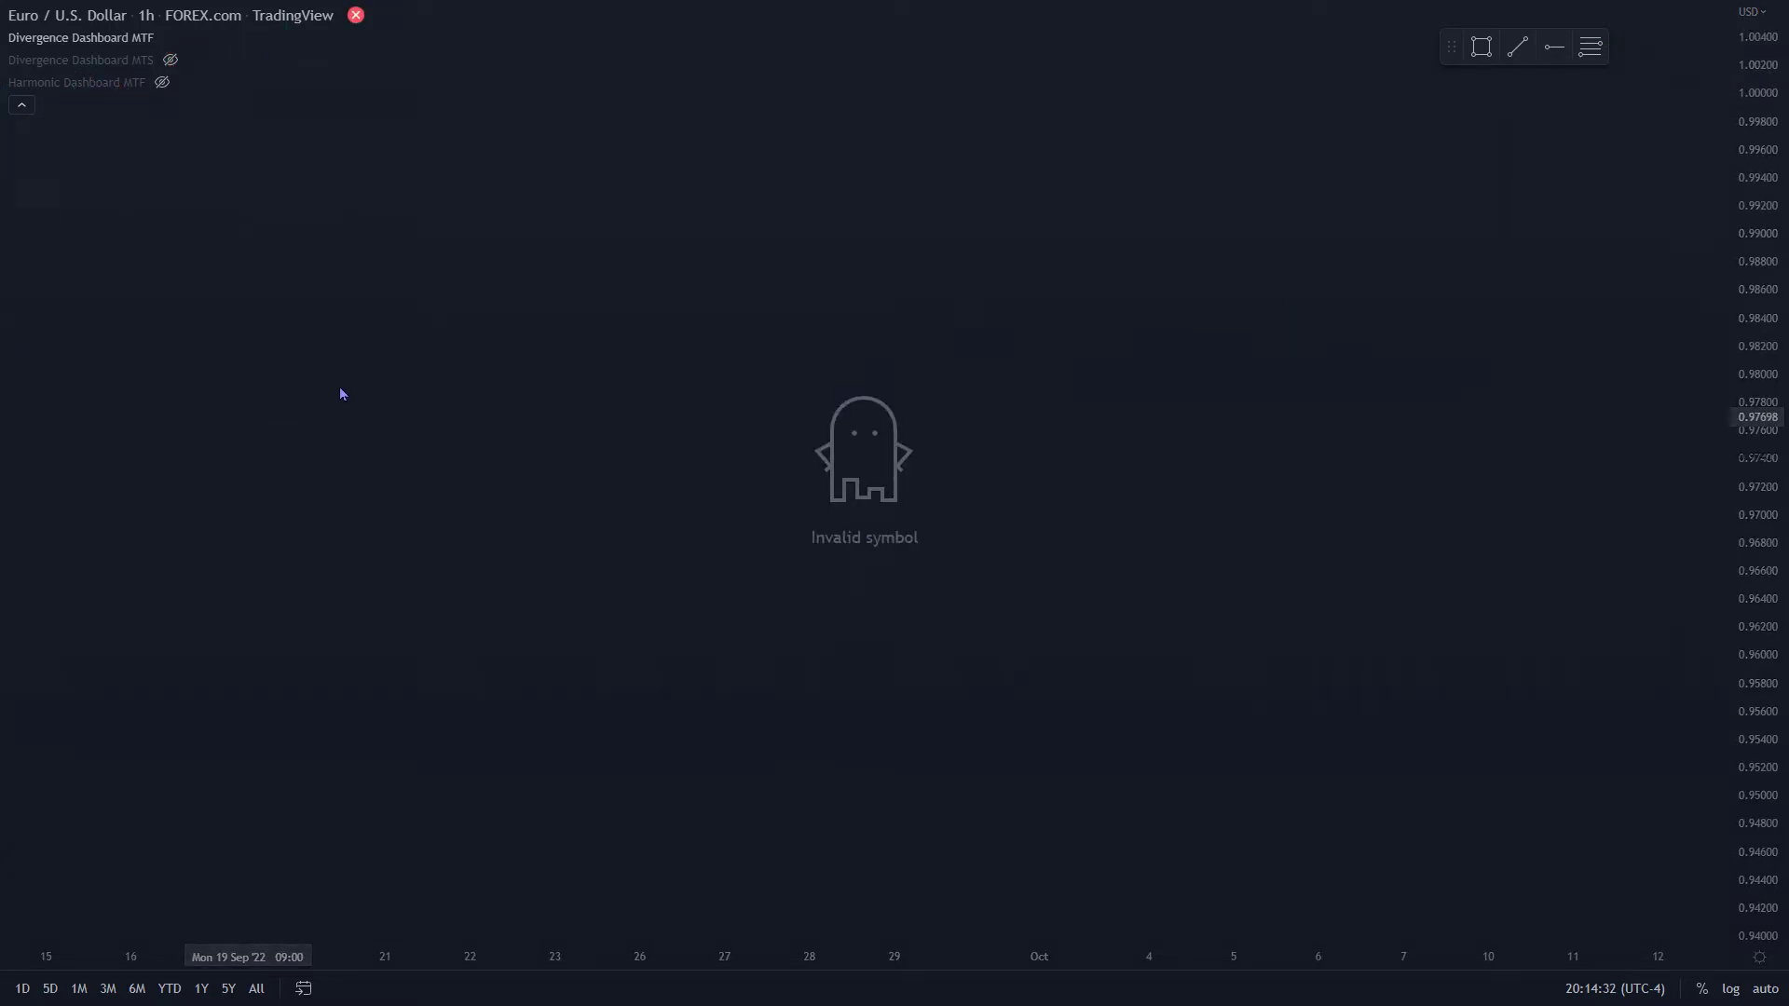
type("30")
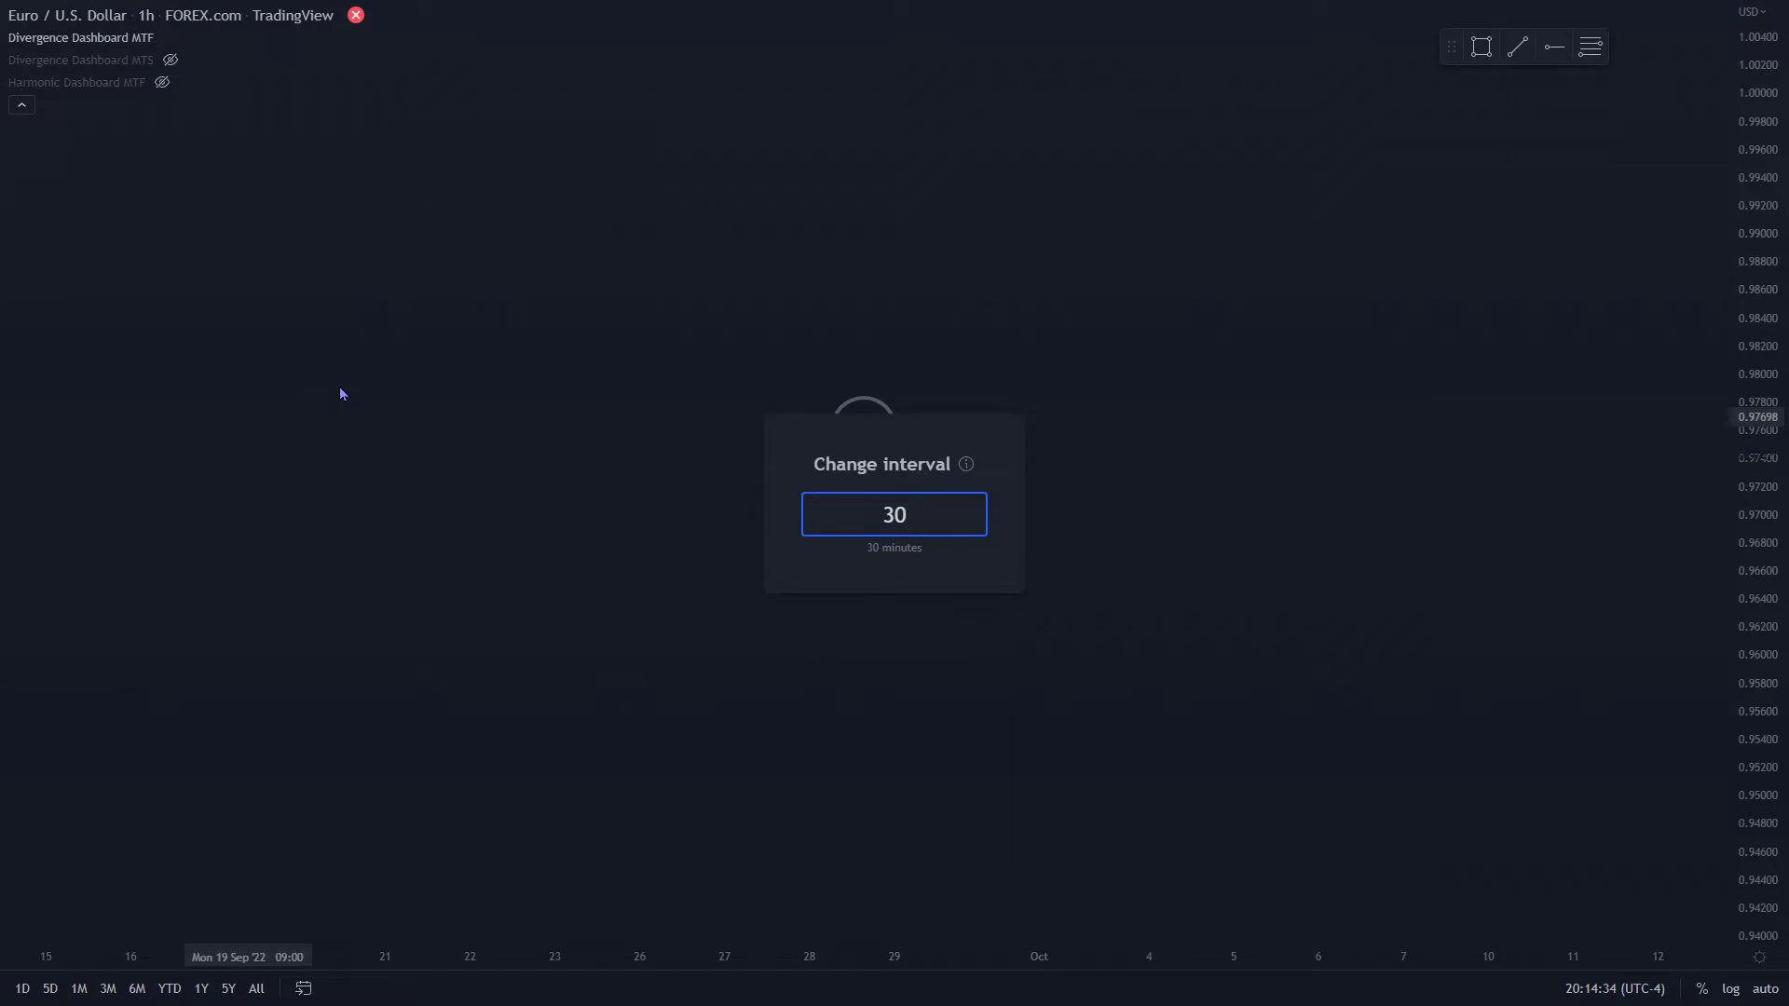
key("Return")
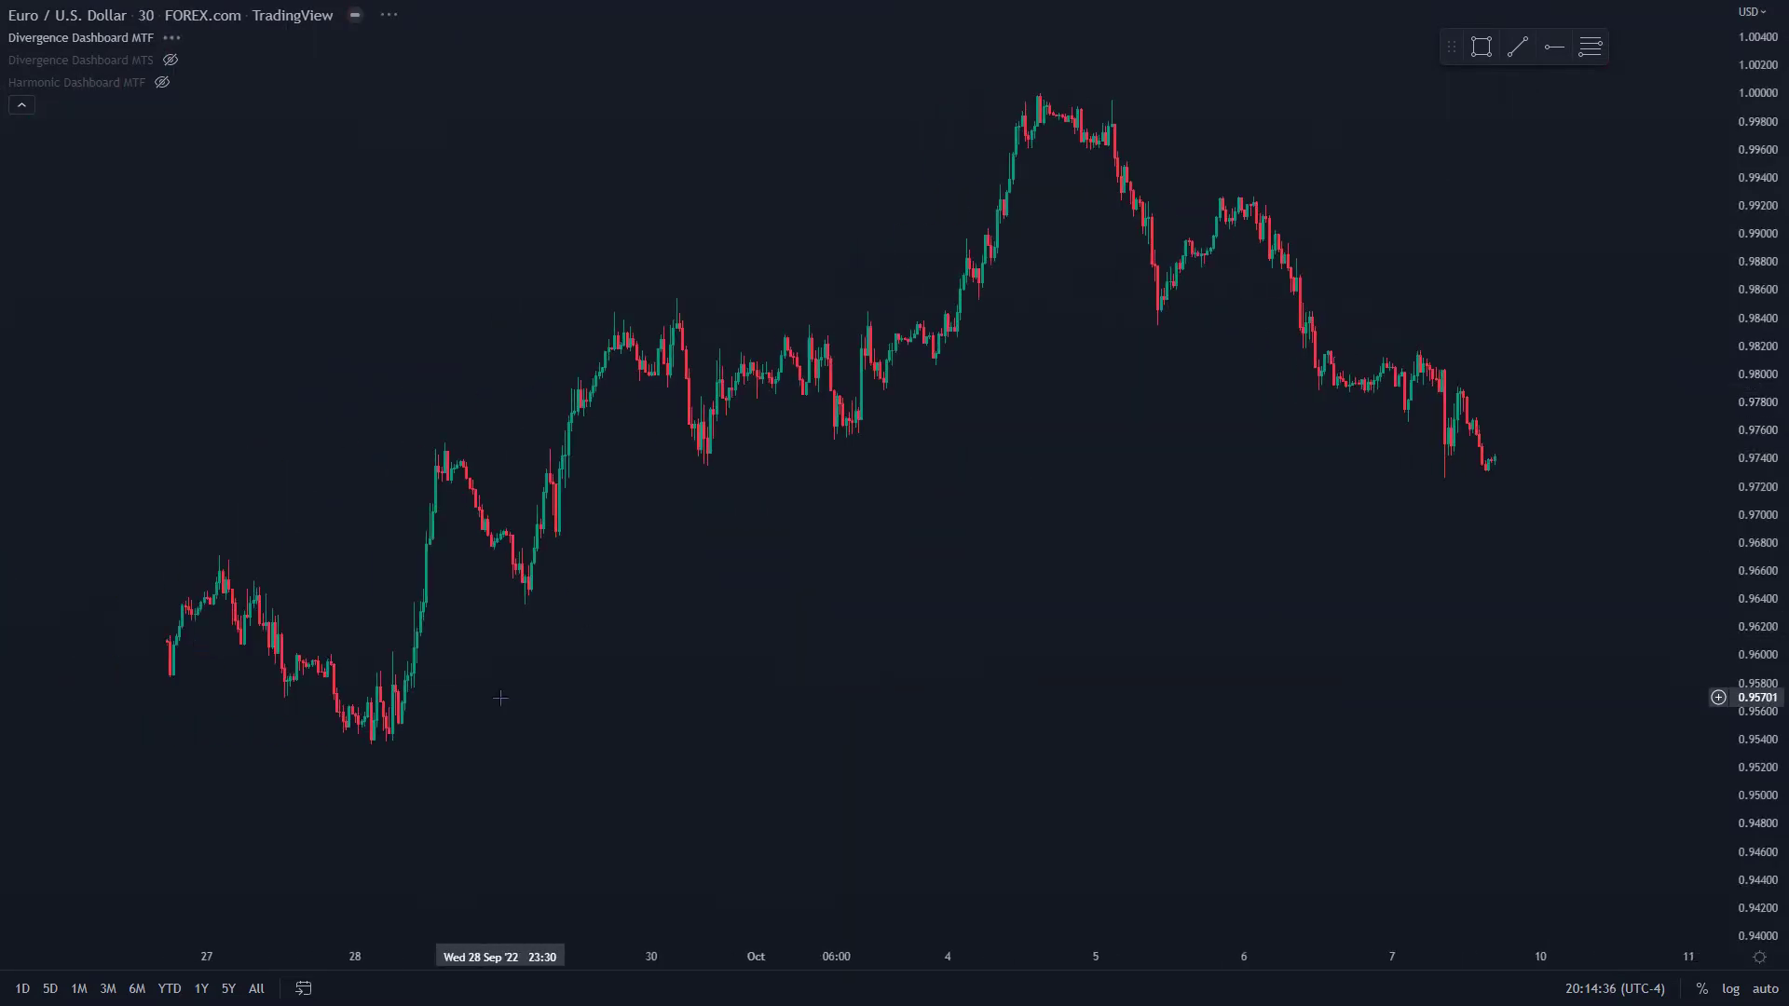
Step: Examine the bullish divergence line and entry arrow at the 28 September low on the 30-minute chart
left_click_drag(553, 758, 927, 746)
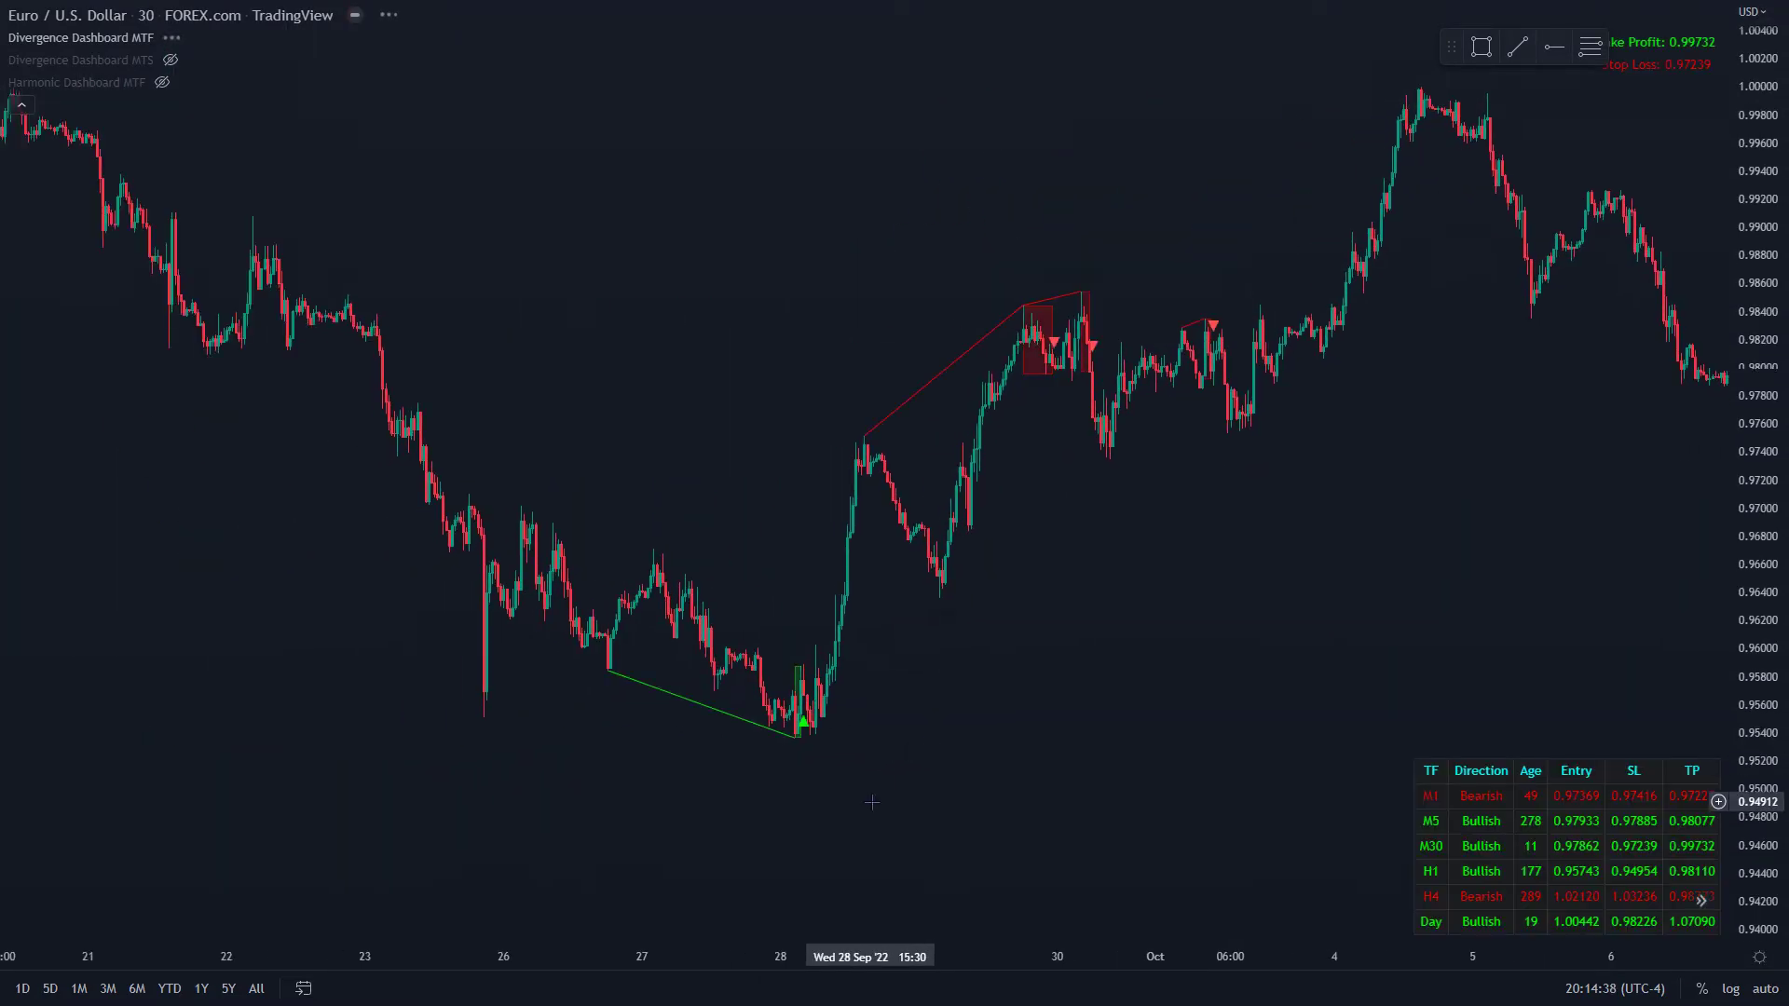
scroll(960, 652, "up", 3)
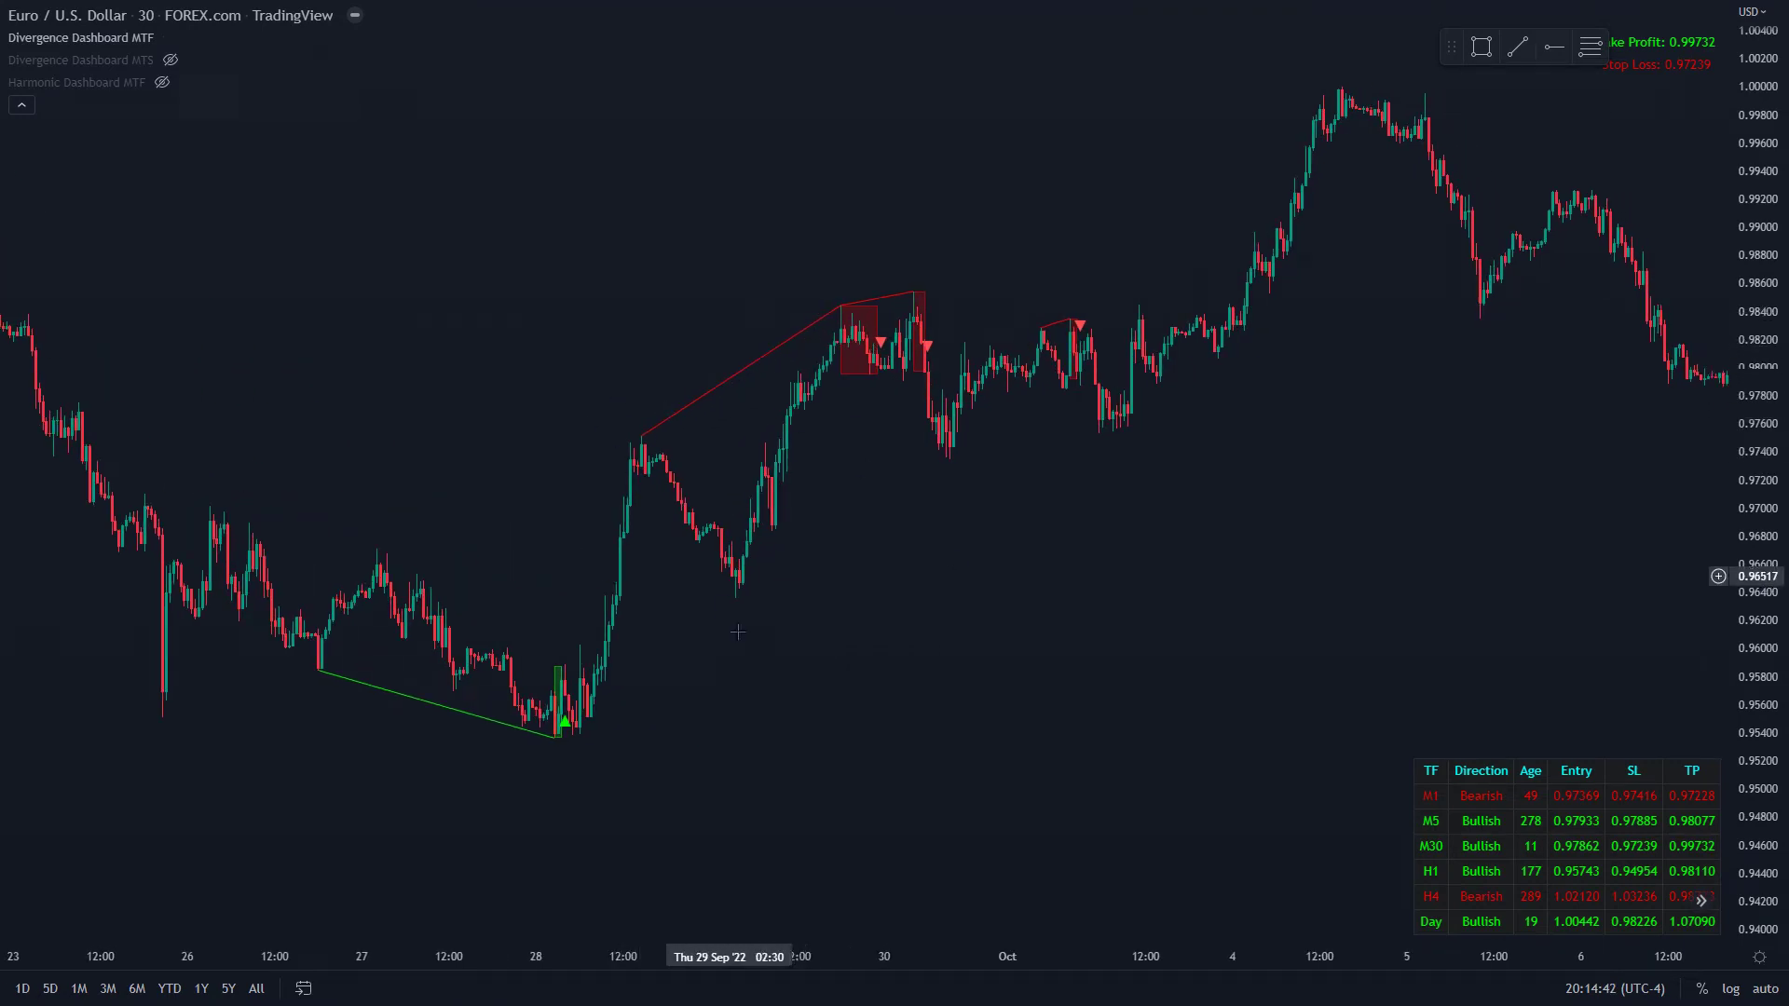
left_click_drag(727, 609, 900, 650)
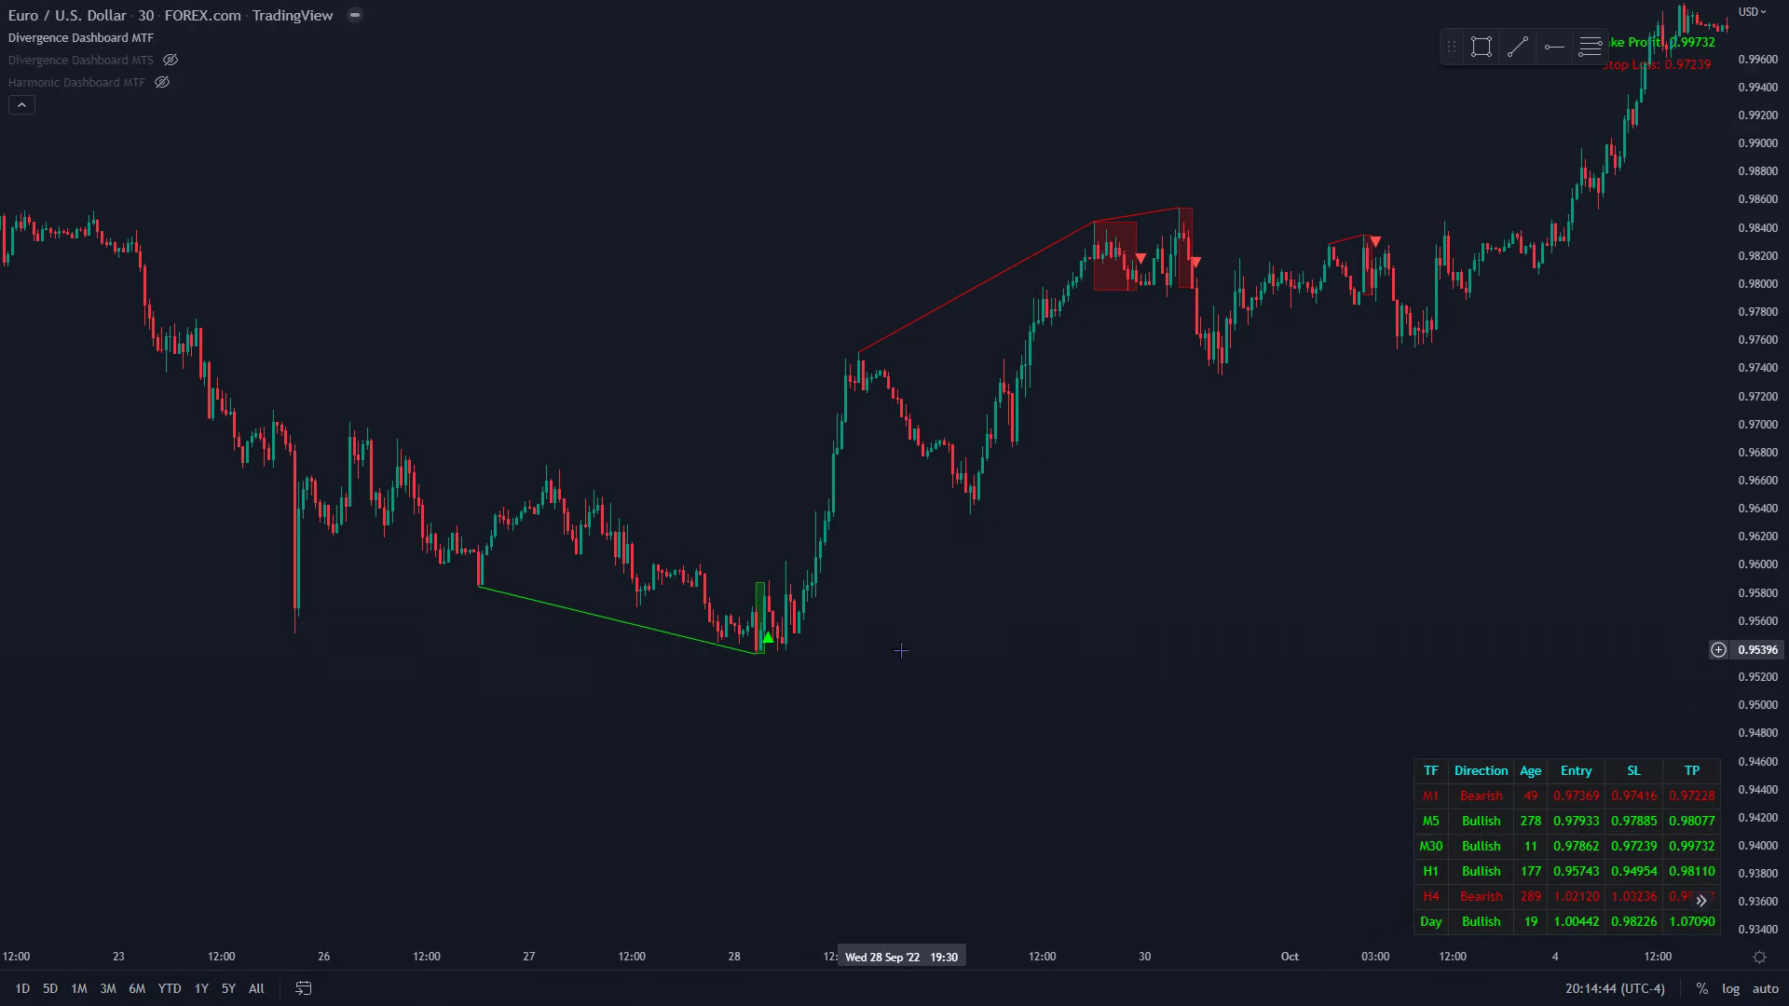
scroll(507, 699, "right", 5)
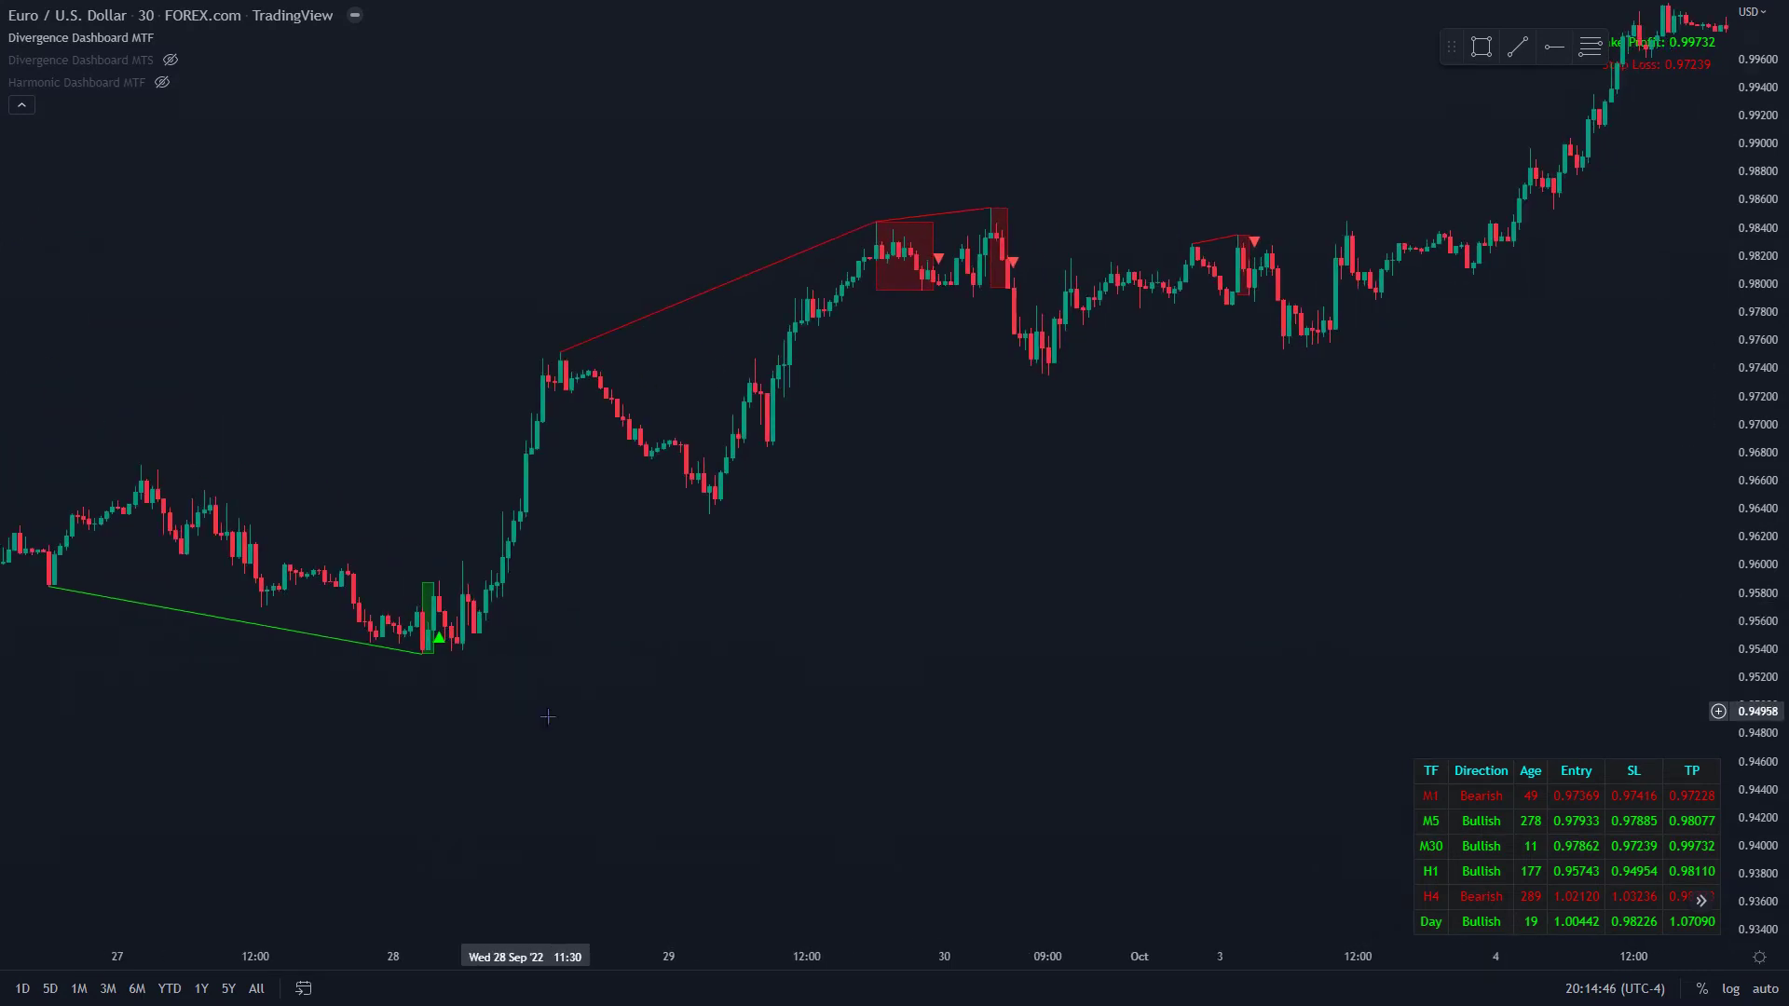
left_click_drag(526, 712, 1025, 670)
left_click_drag(1725, 652, 1724, 559)
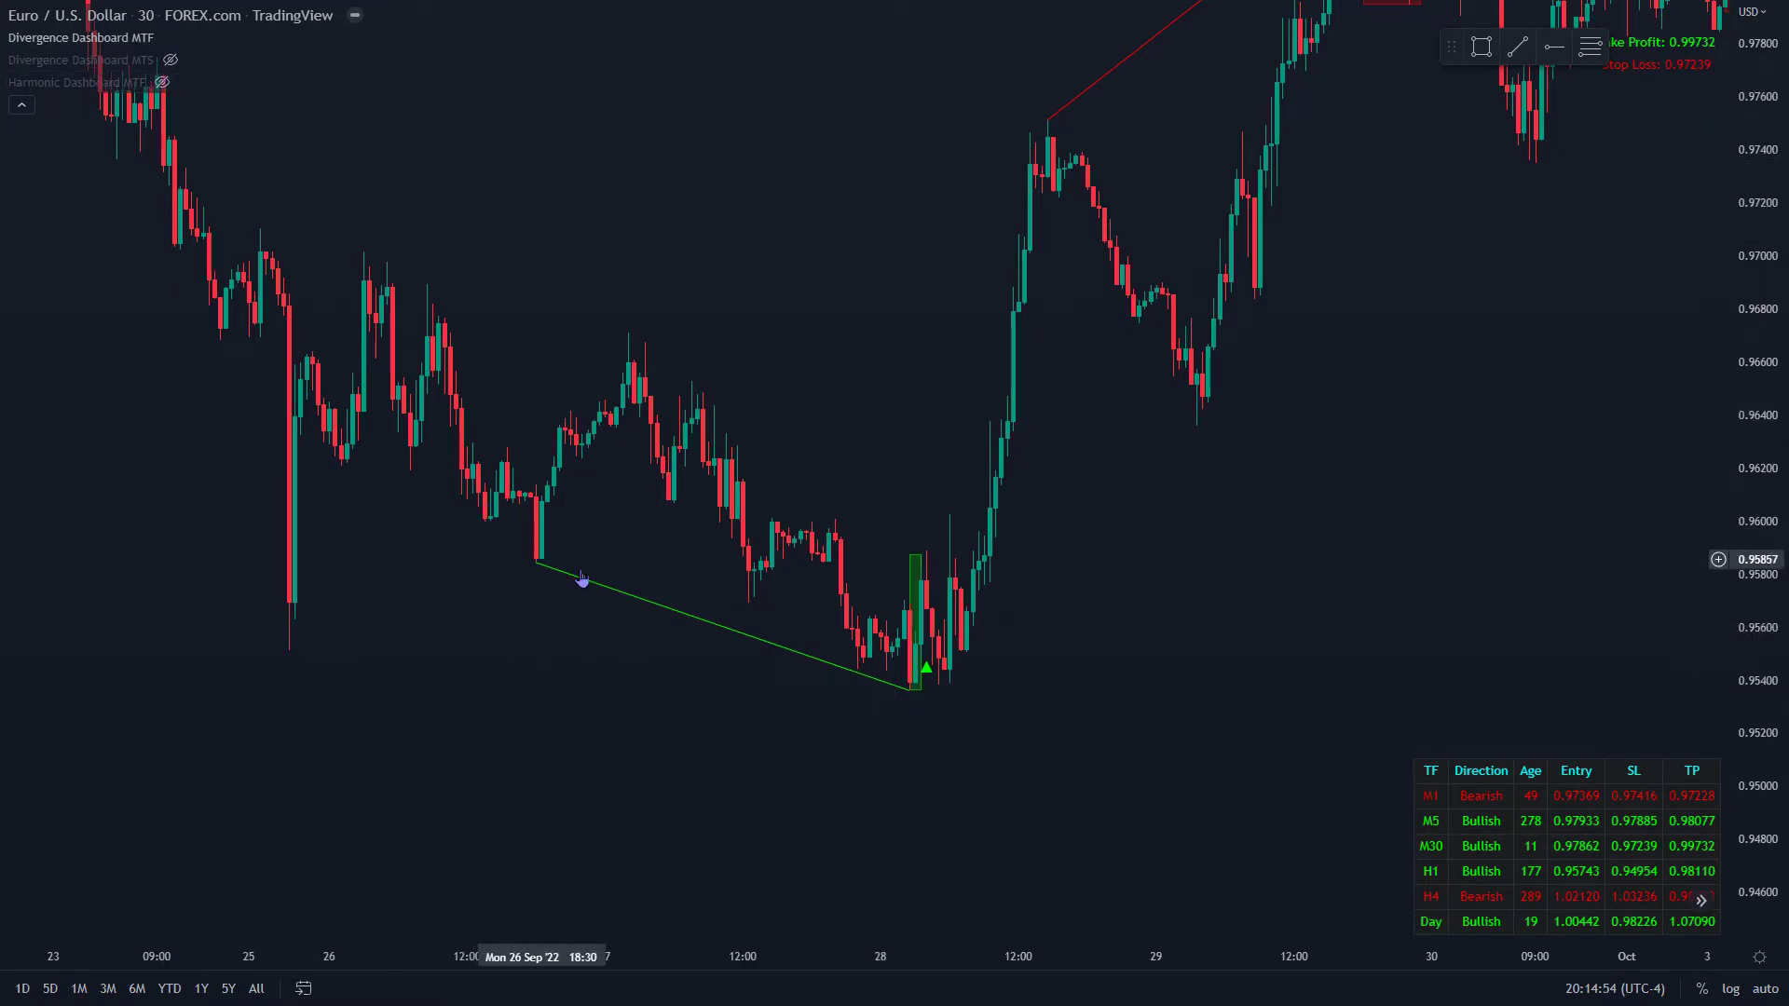
scroll(895, 680, "up", 2)
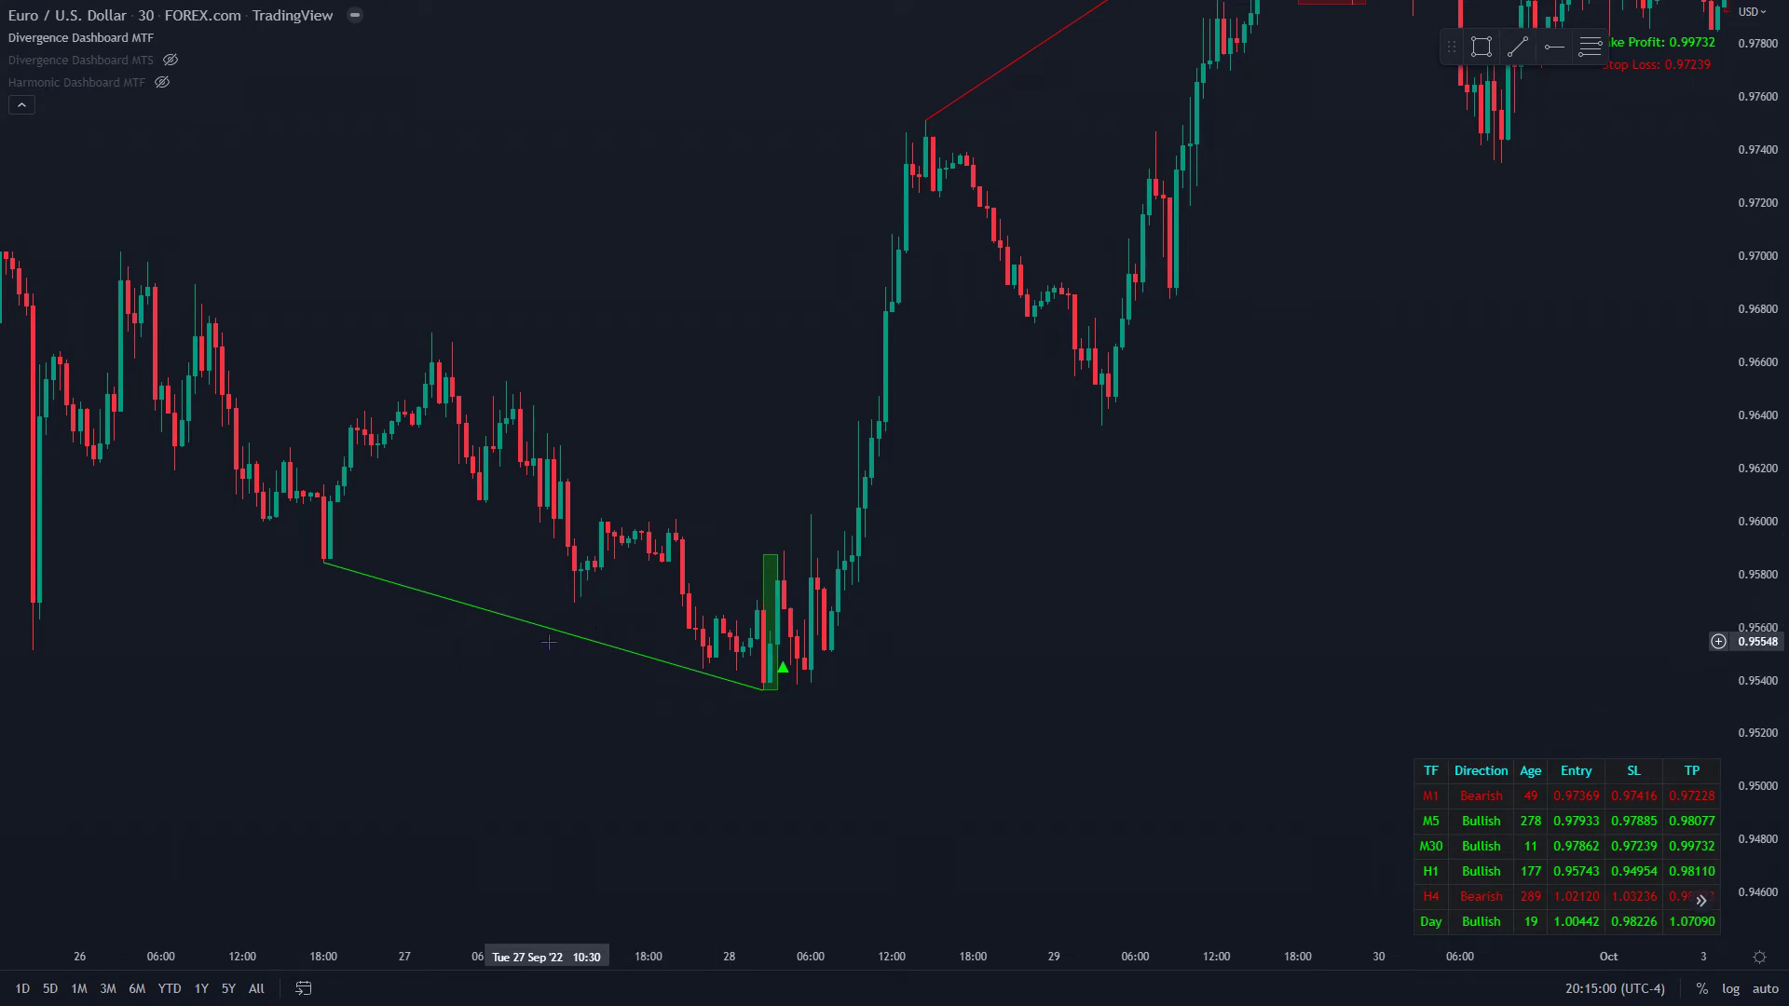
scroll(1032, 636, "up", 1)
left_click_drag(1032, 636, 1203, 723)
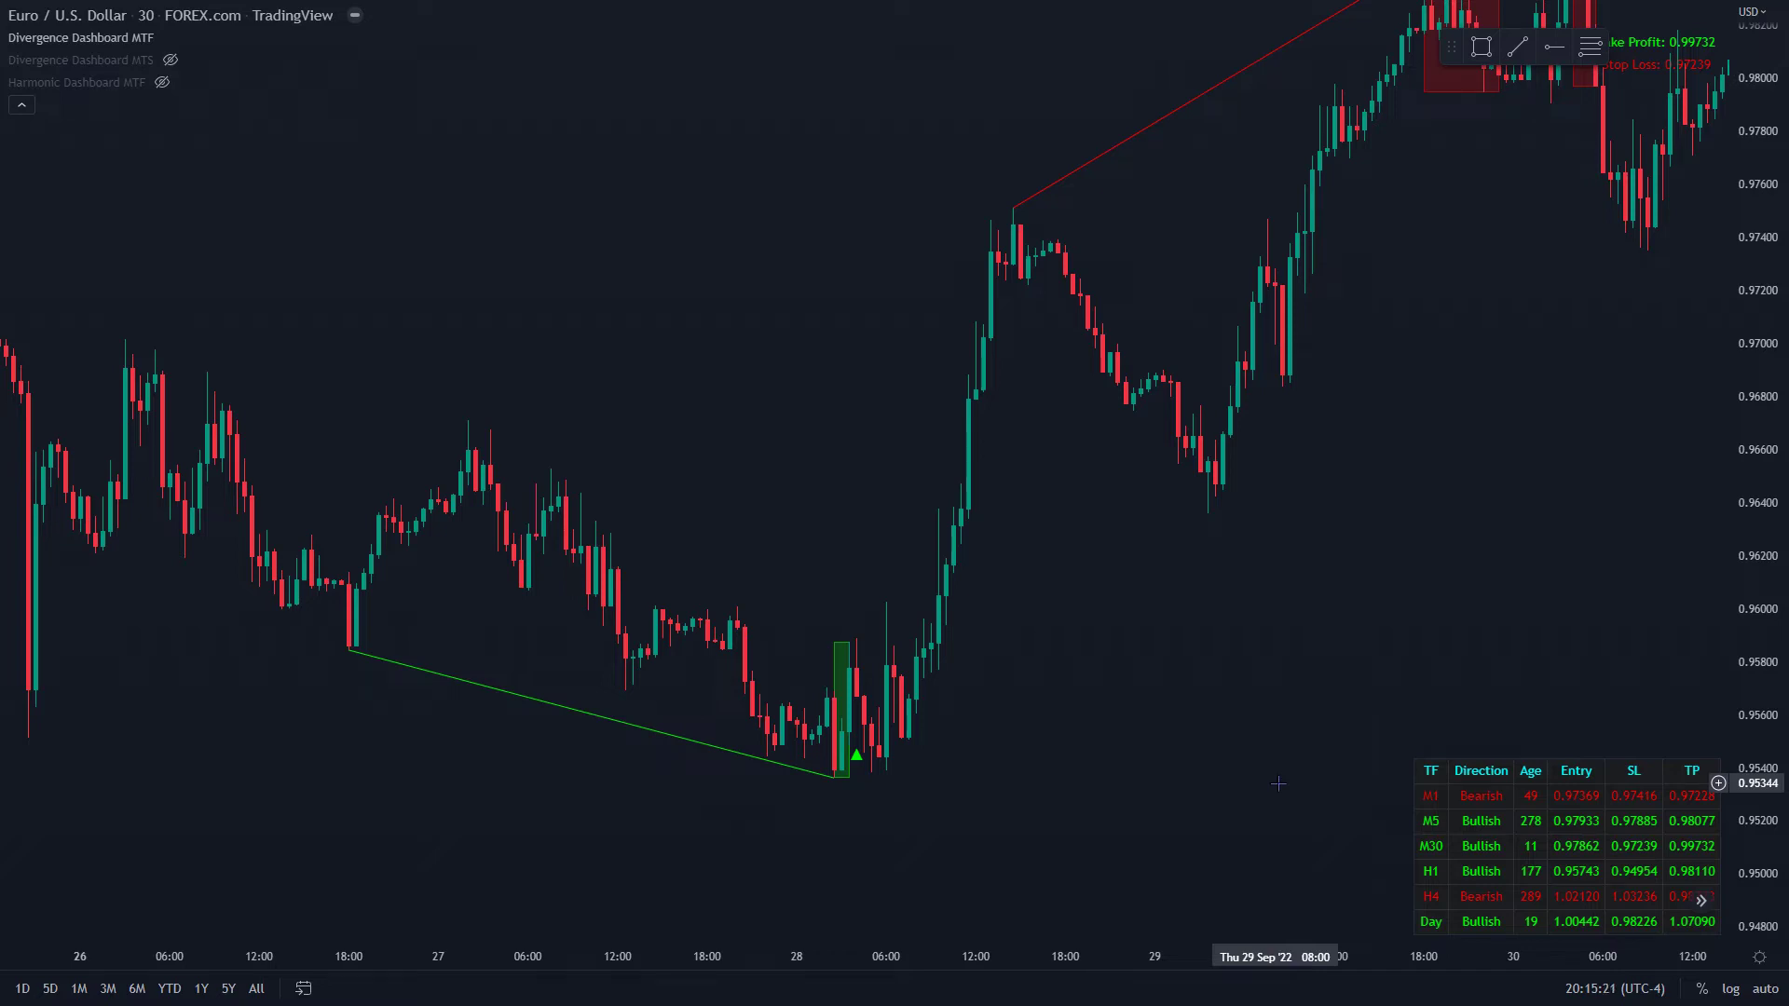
Step: Draw a horizontal ray at 0.95512 starting from the sharp low just before 26 September
scroll(1278, 784, "down", 1)
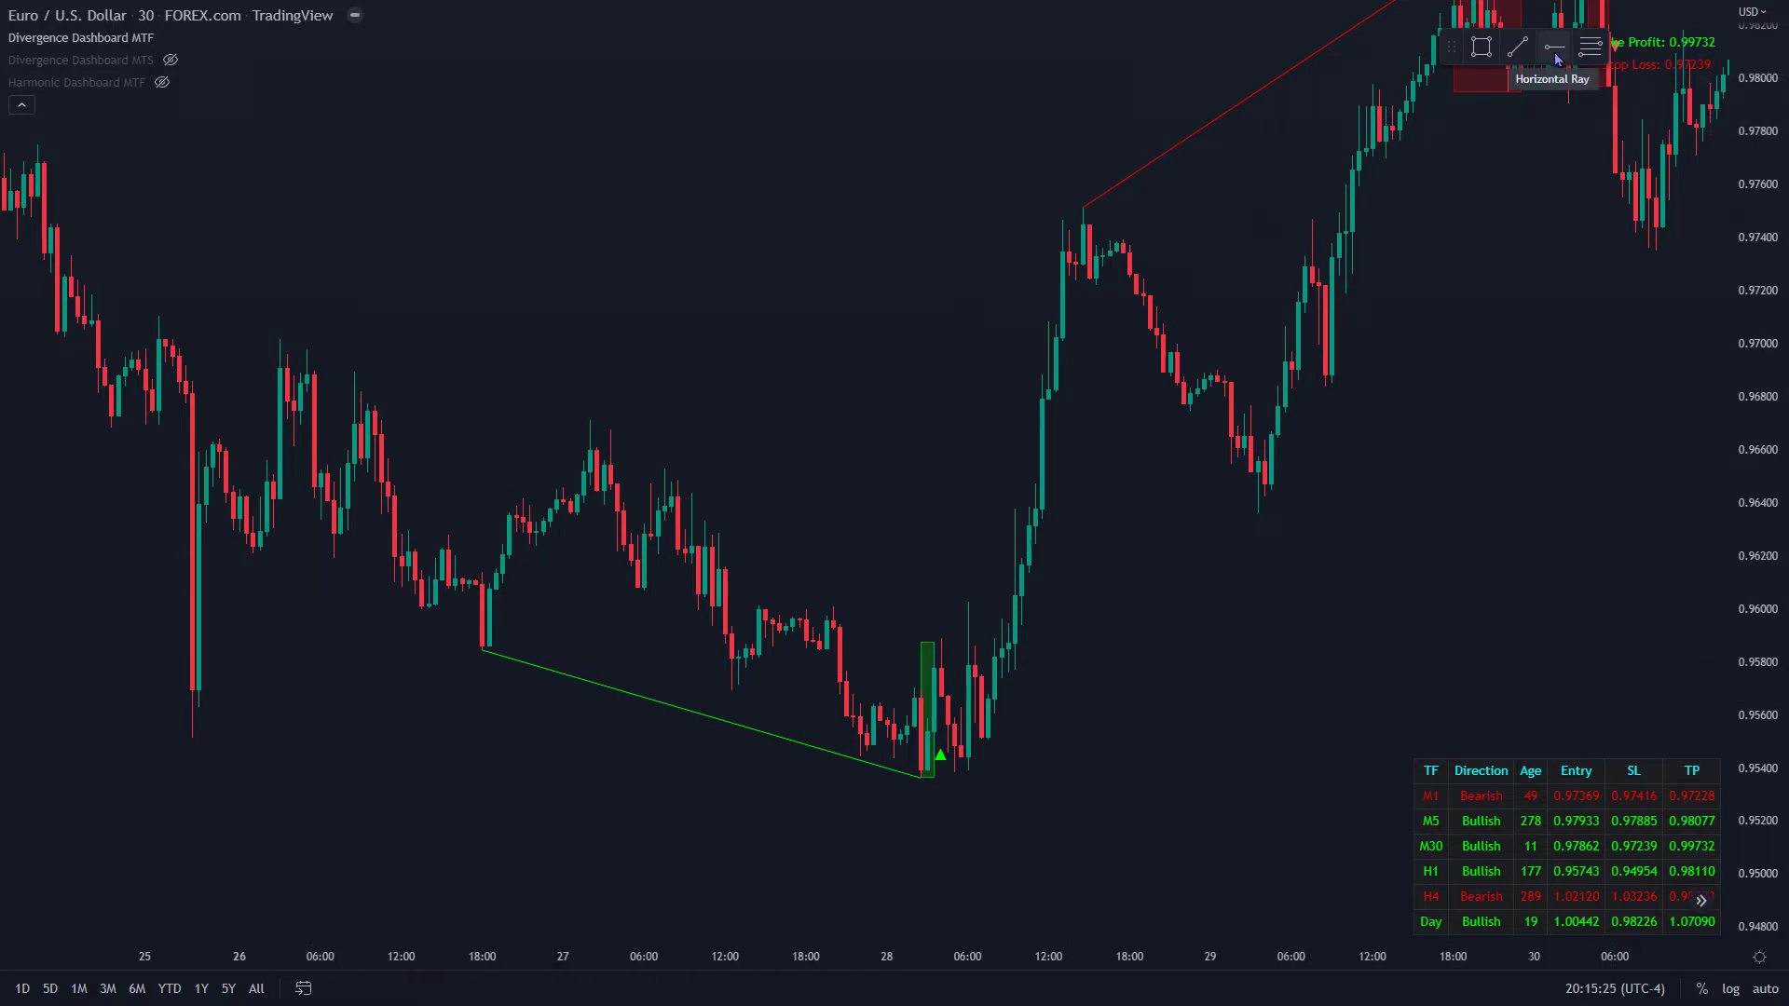
left_click(190, 737)
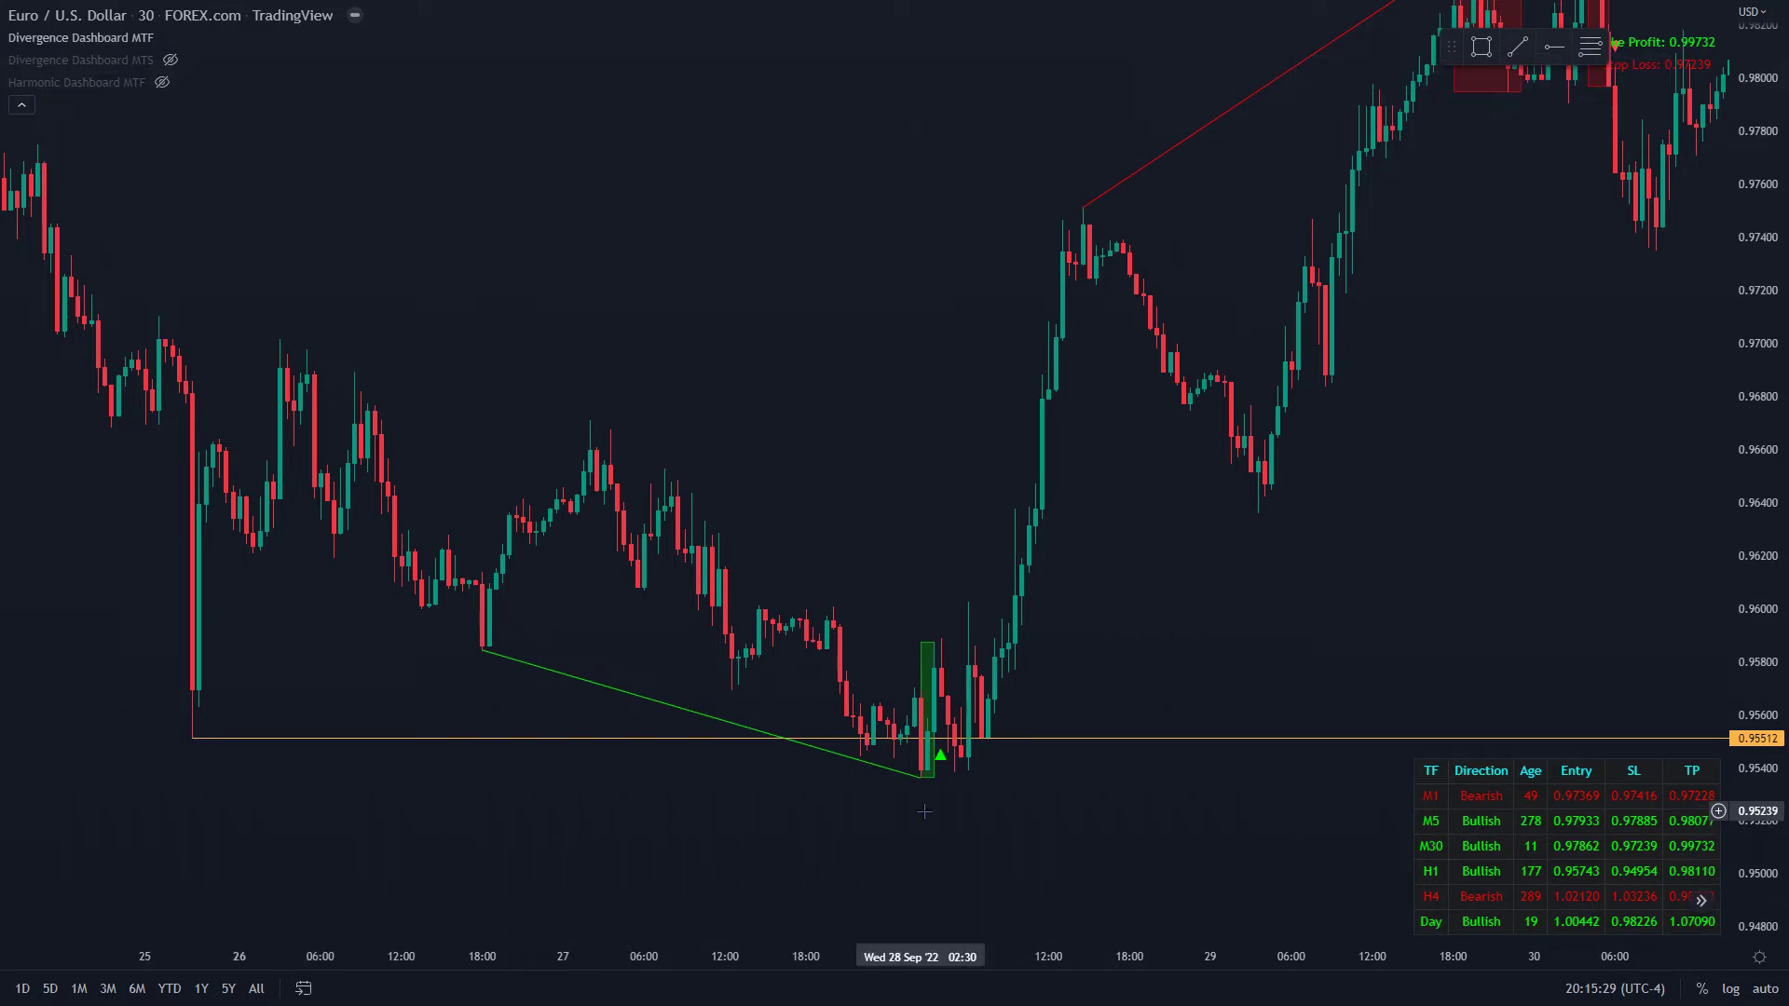
scroll(917, 819, "up", 1)
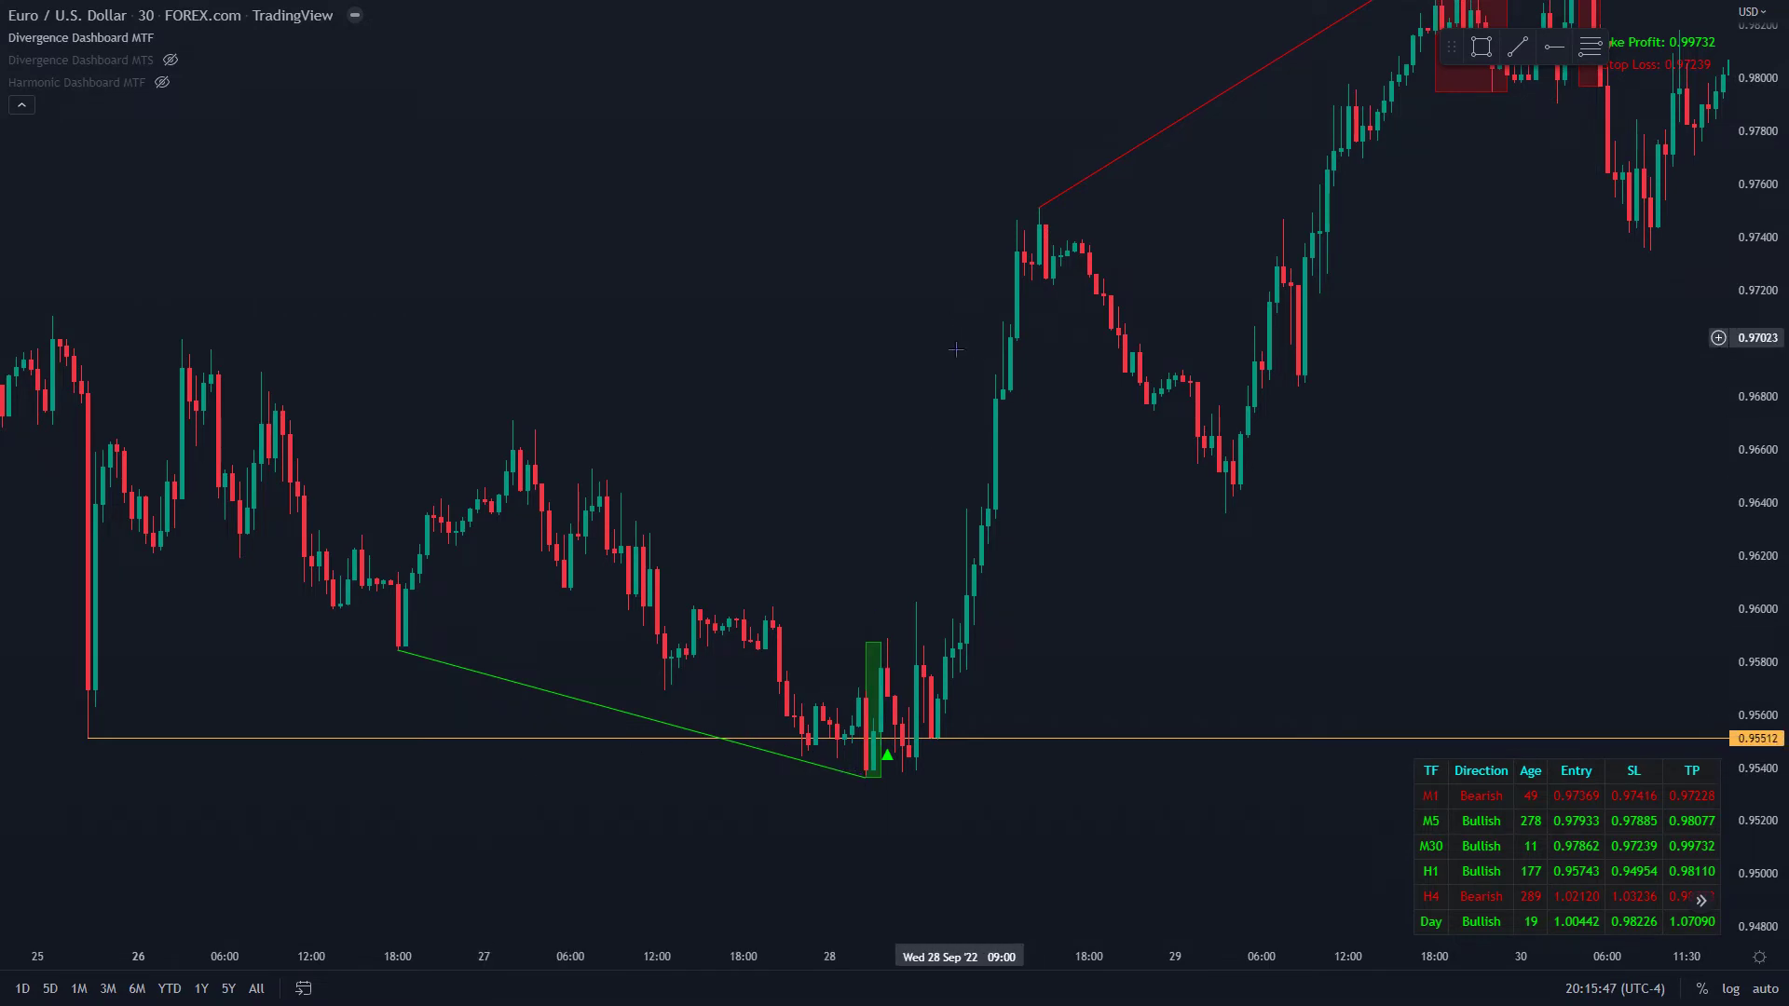
scroll(330, 791, "up", 2)
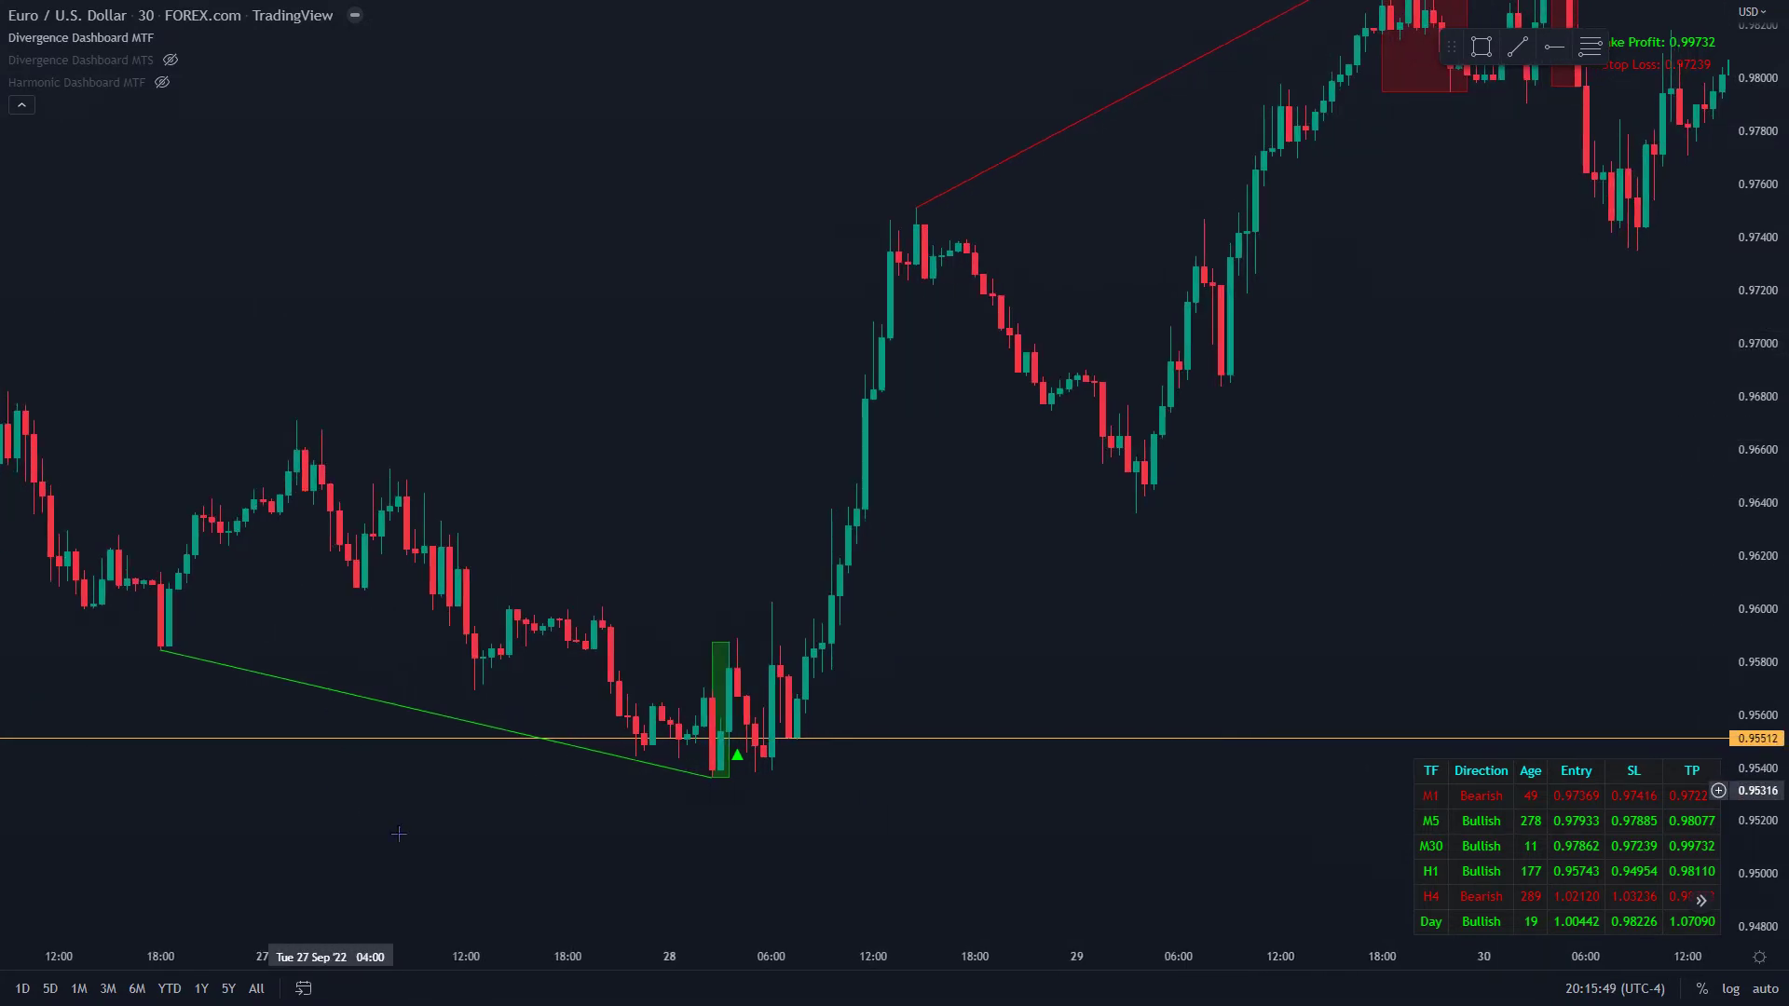
left_click_drag(410, 788, 705, 784)
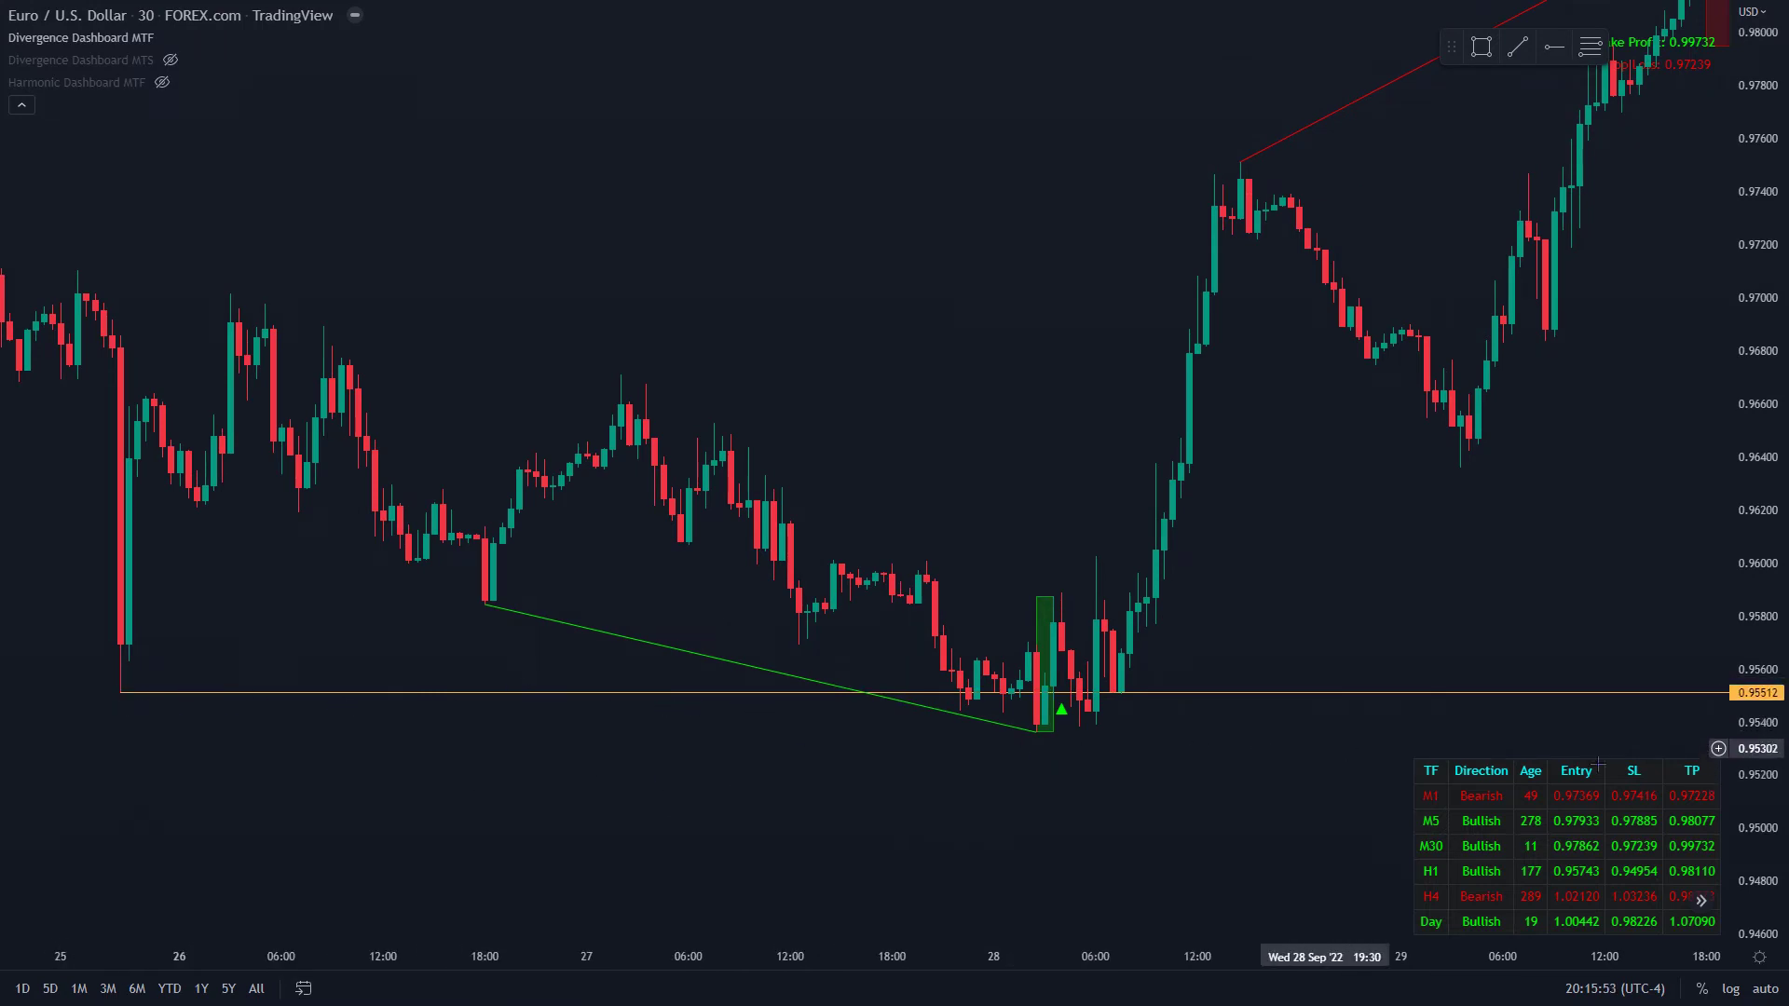
Step: Set the chart interval to 5 minutes
left_click_drag(1765, 782, 1732, 671)
scroll(1491, 676, "up", 4)
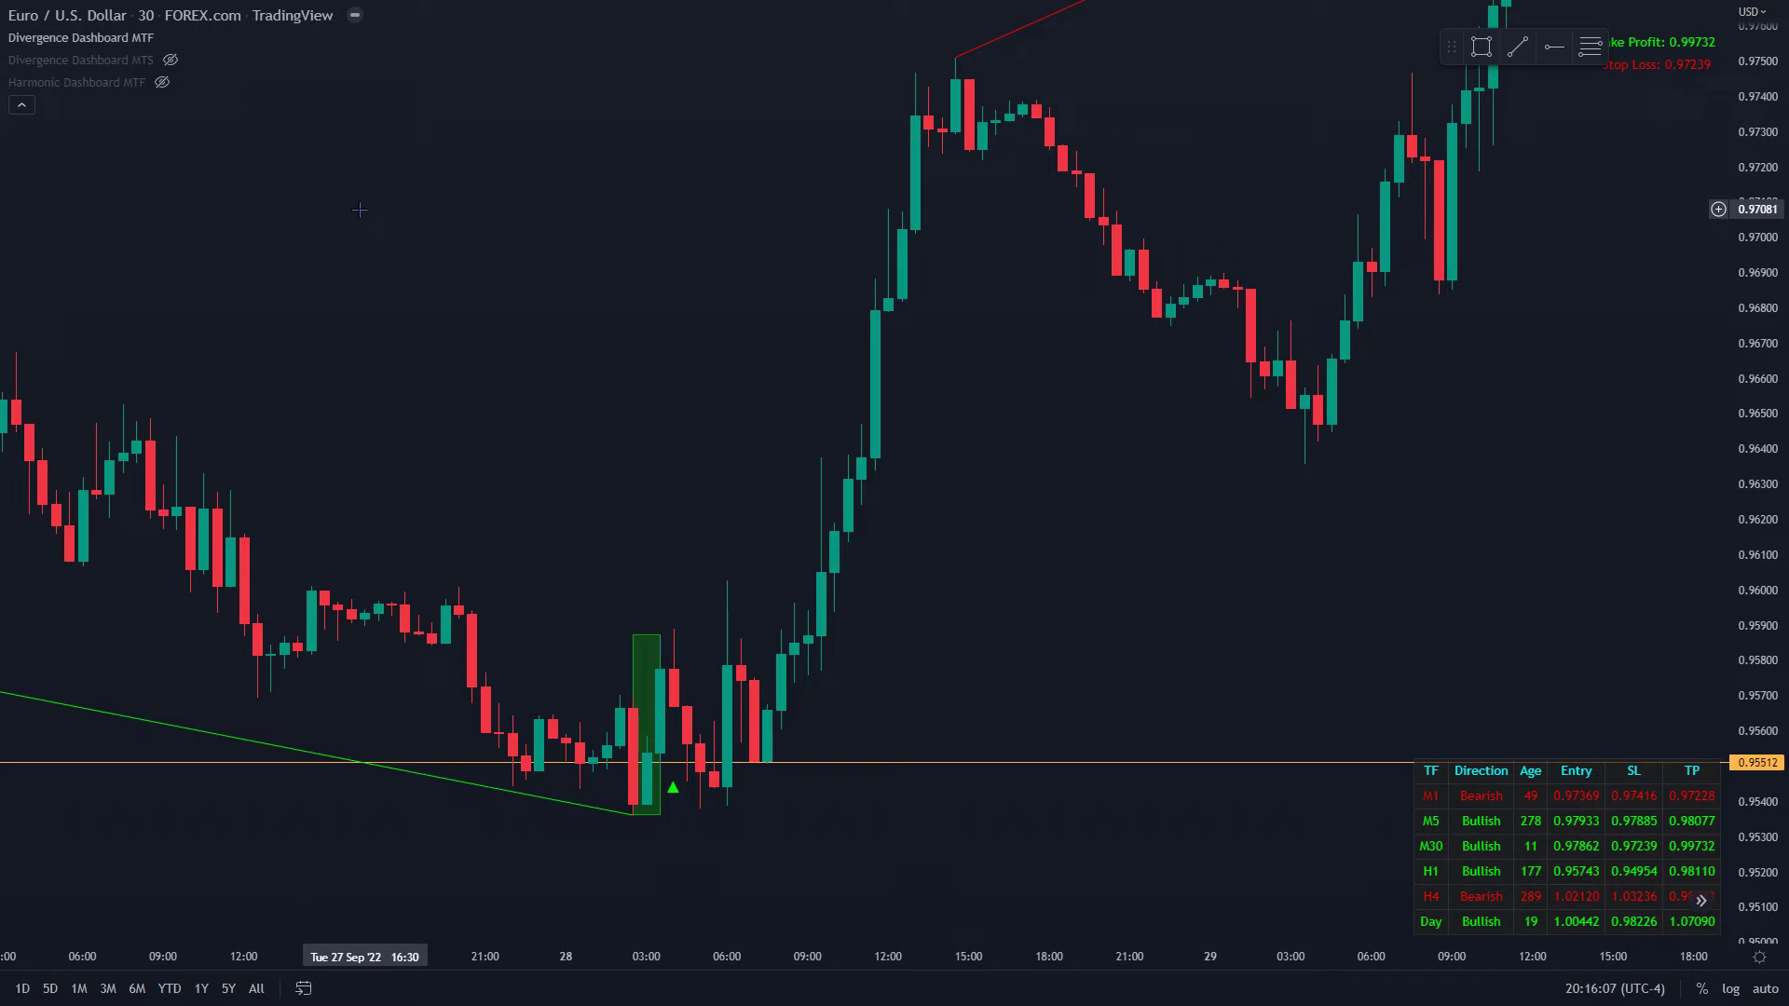
type("5")
key("Return")
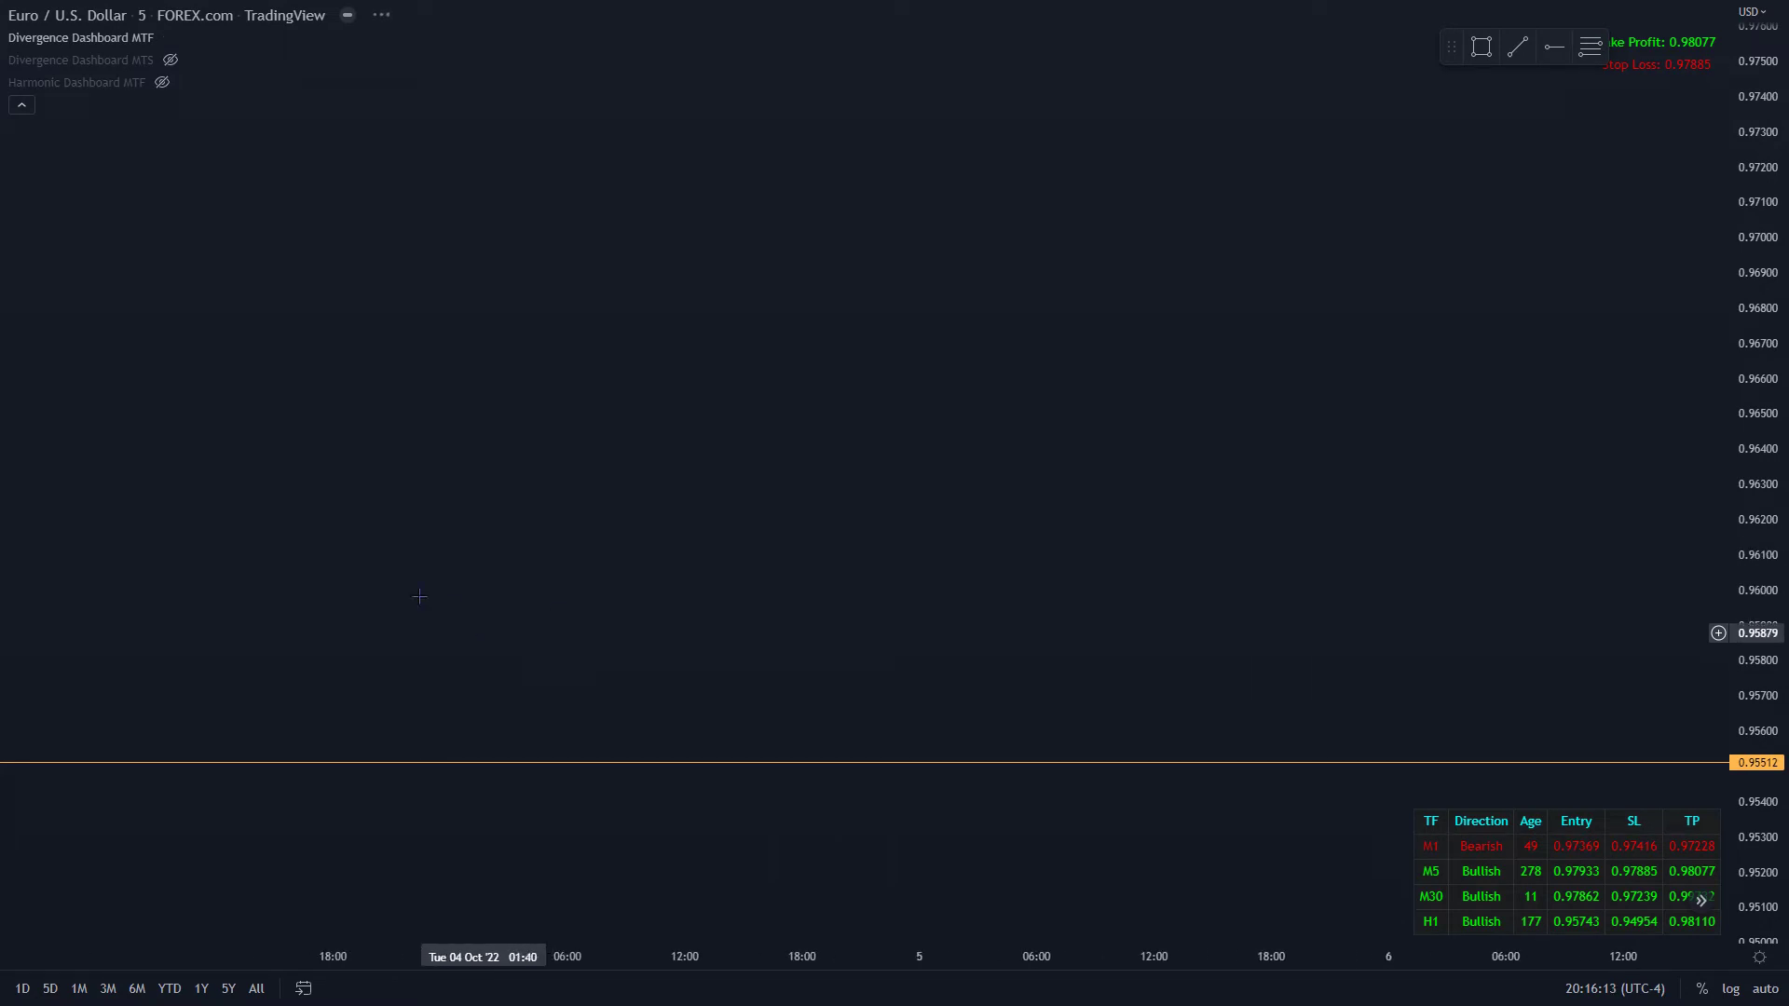
Step: Locate the sharp low just before 26 September where the 0.95512 ray starts on the 5-minute chart
left_click_drag(440, 607, 1215, 528)
scroll(448, 481, "down", 5)
left_click_drag(448, 481, 1417, 499)
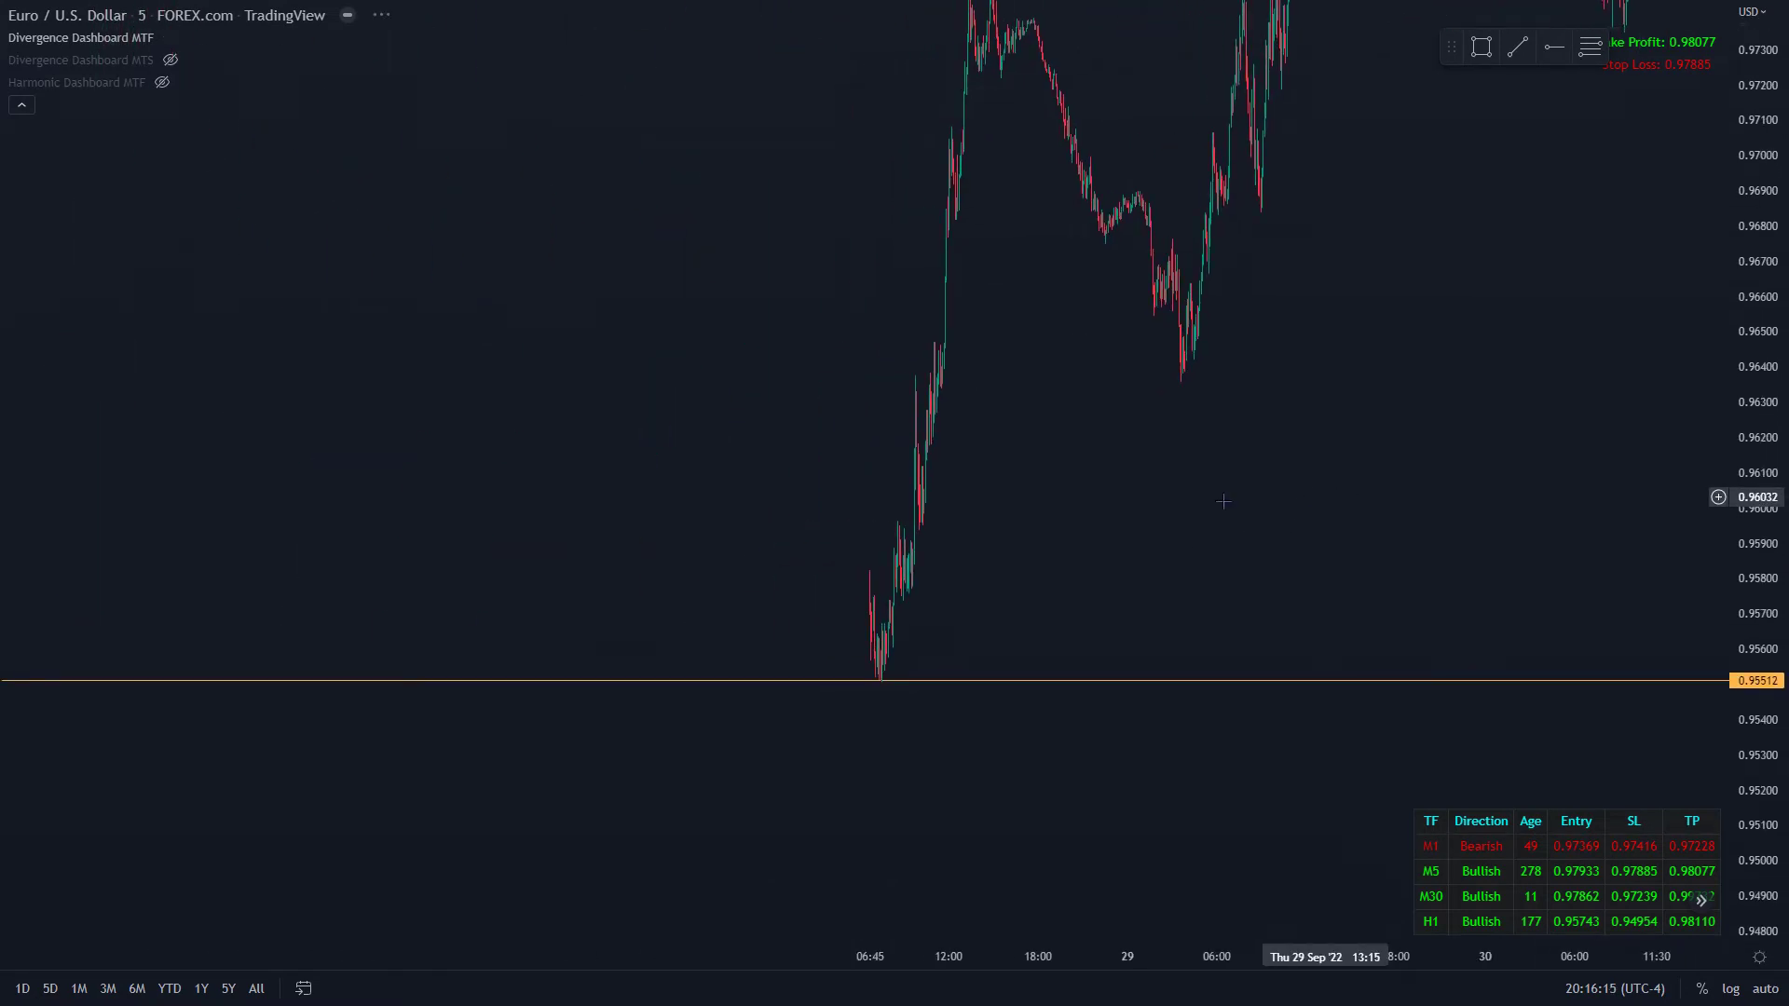
left_click_drag(583, 491, 1082, 475)
scroll(416, 742, "up", 2)
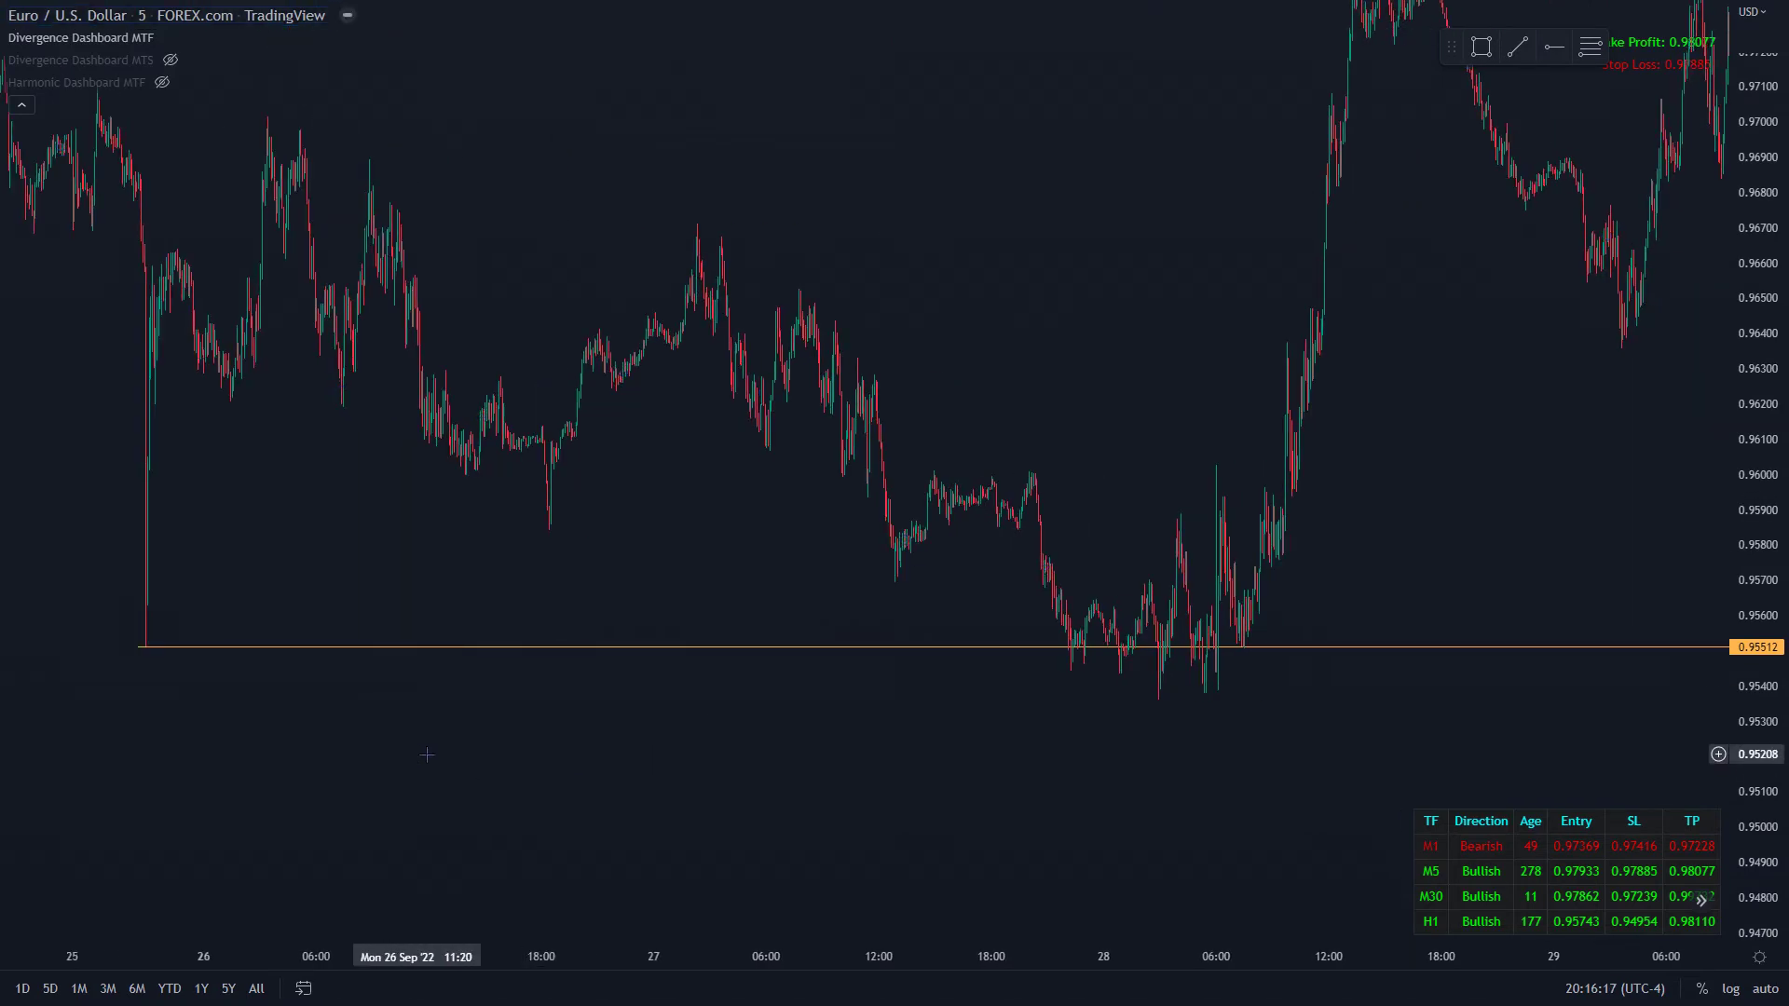
left_click_drag(416, 742, 990, 599)
scroll(927, 693, "up", 3)
scroll(926, 694, "up", 1)
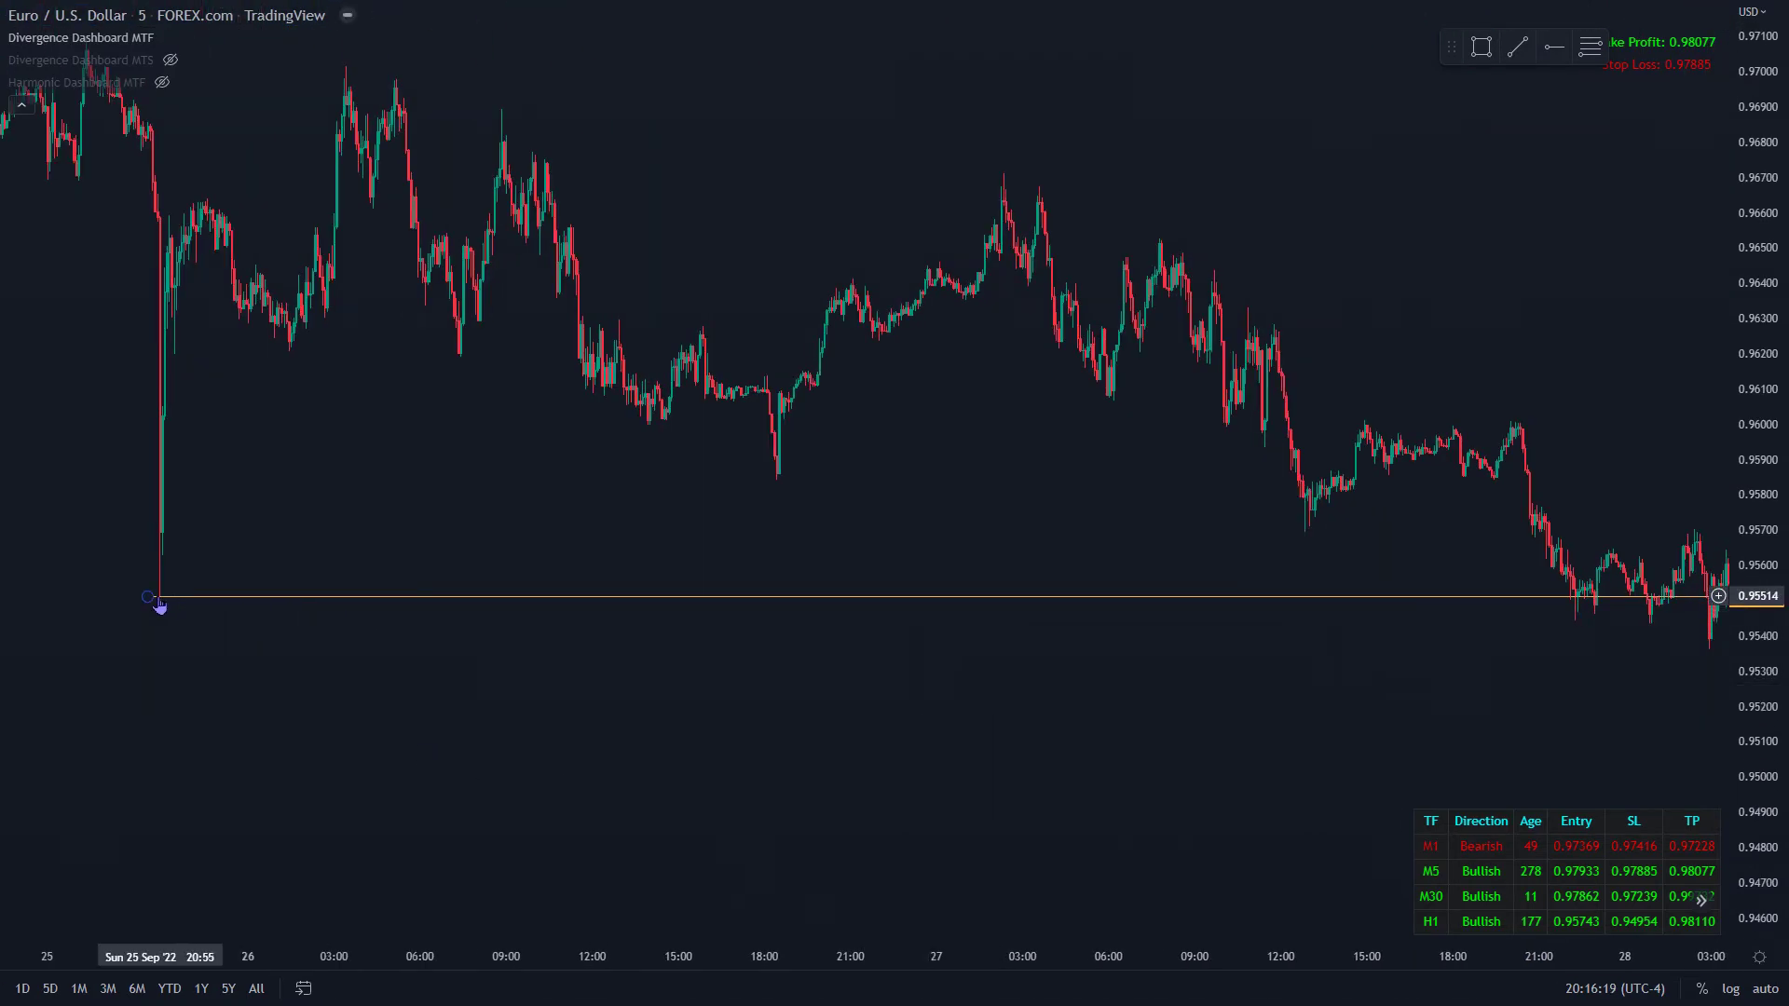
Step: Examine the 5-minute price action around the 0.95512 ray at the 28 September lows and the rally that follows
left_click_drag(1136, 713, 316, 735)
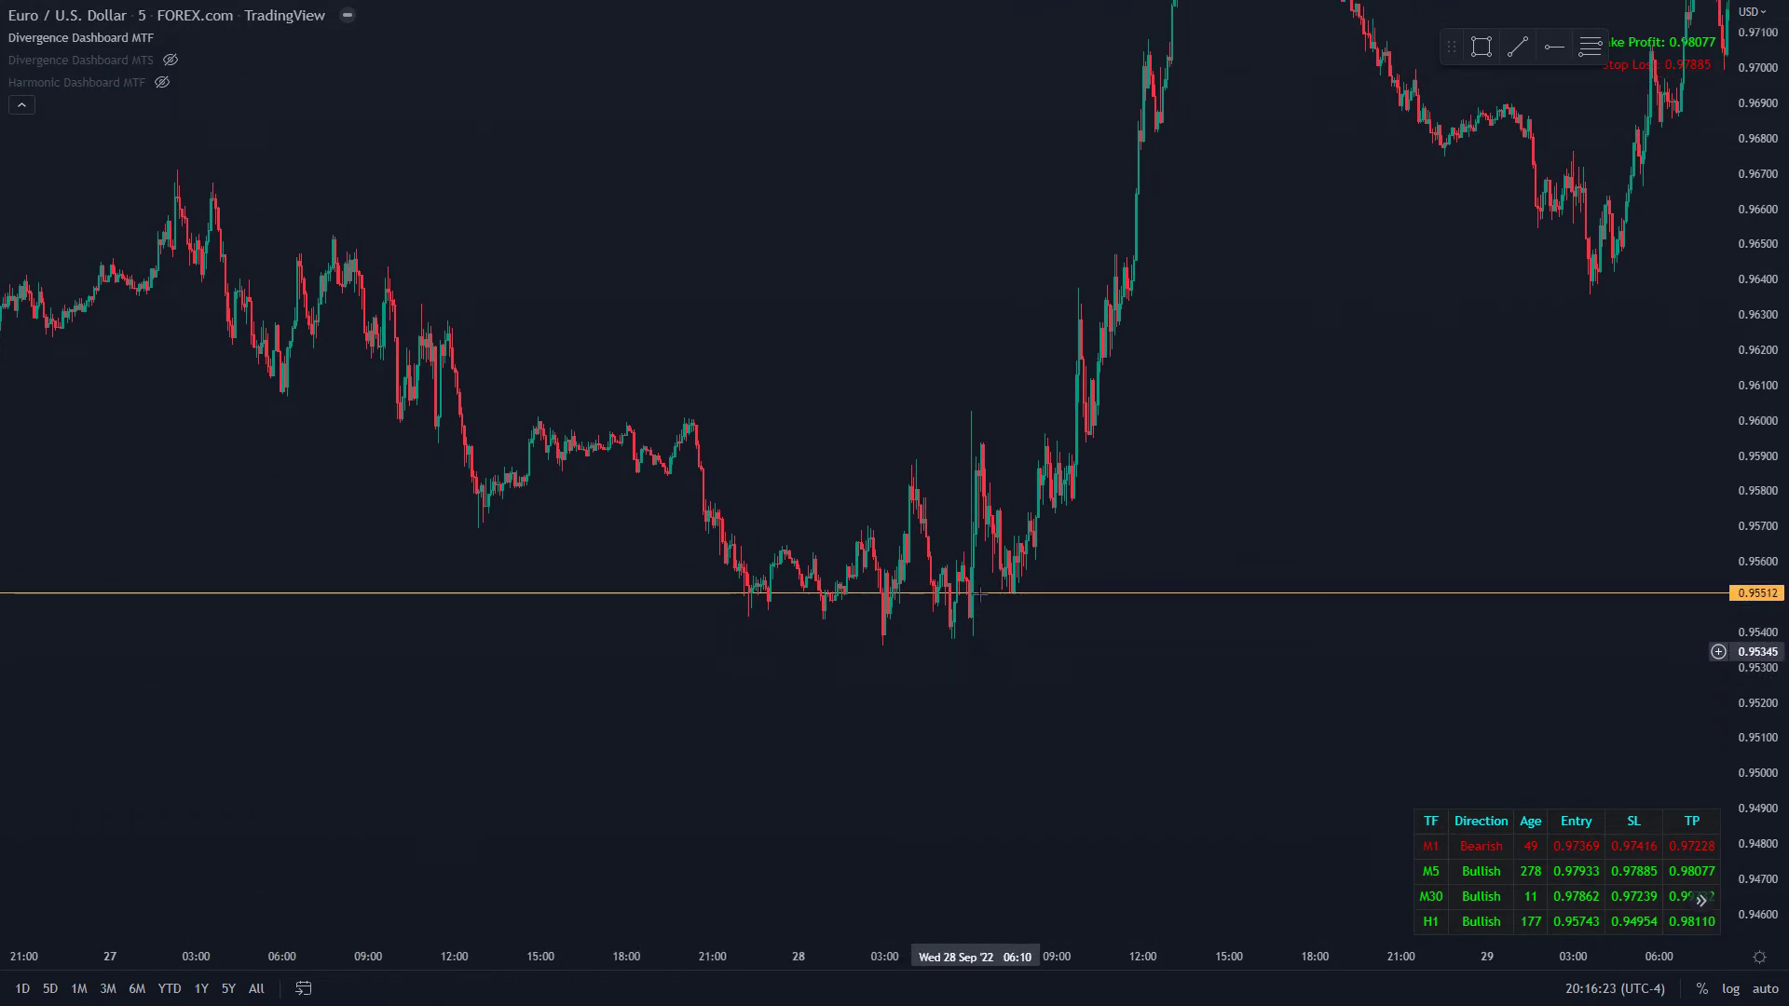
scroll(721, 745, "up", 2)
left_click_drag(722, 746, 1030, 779)
scroll(1091, 773, "up", 2)
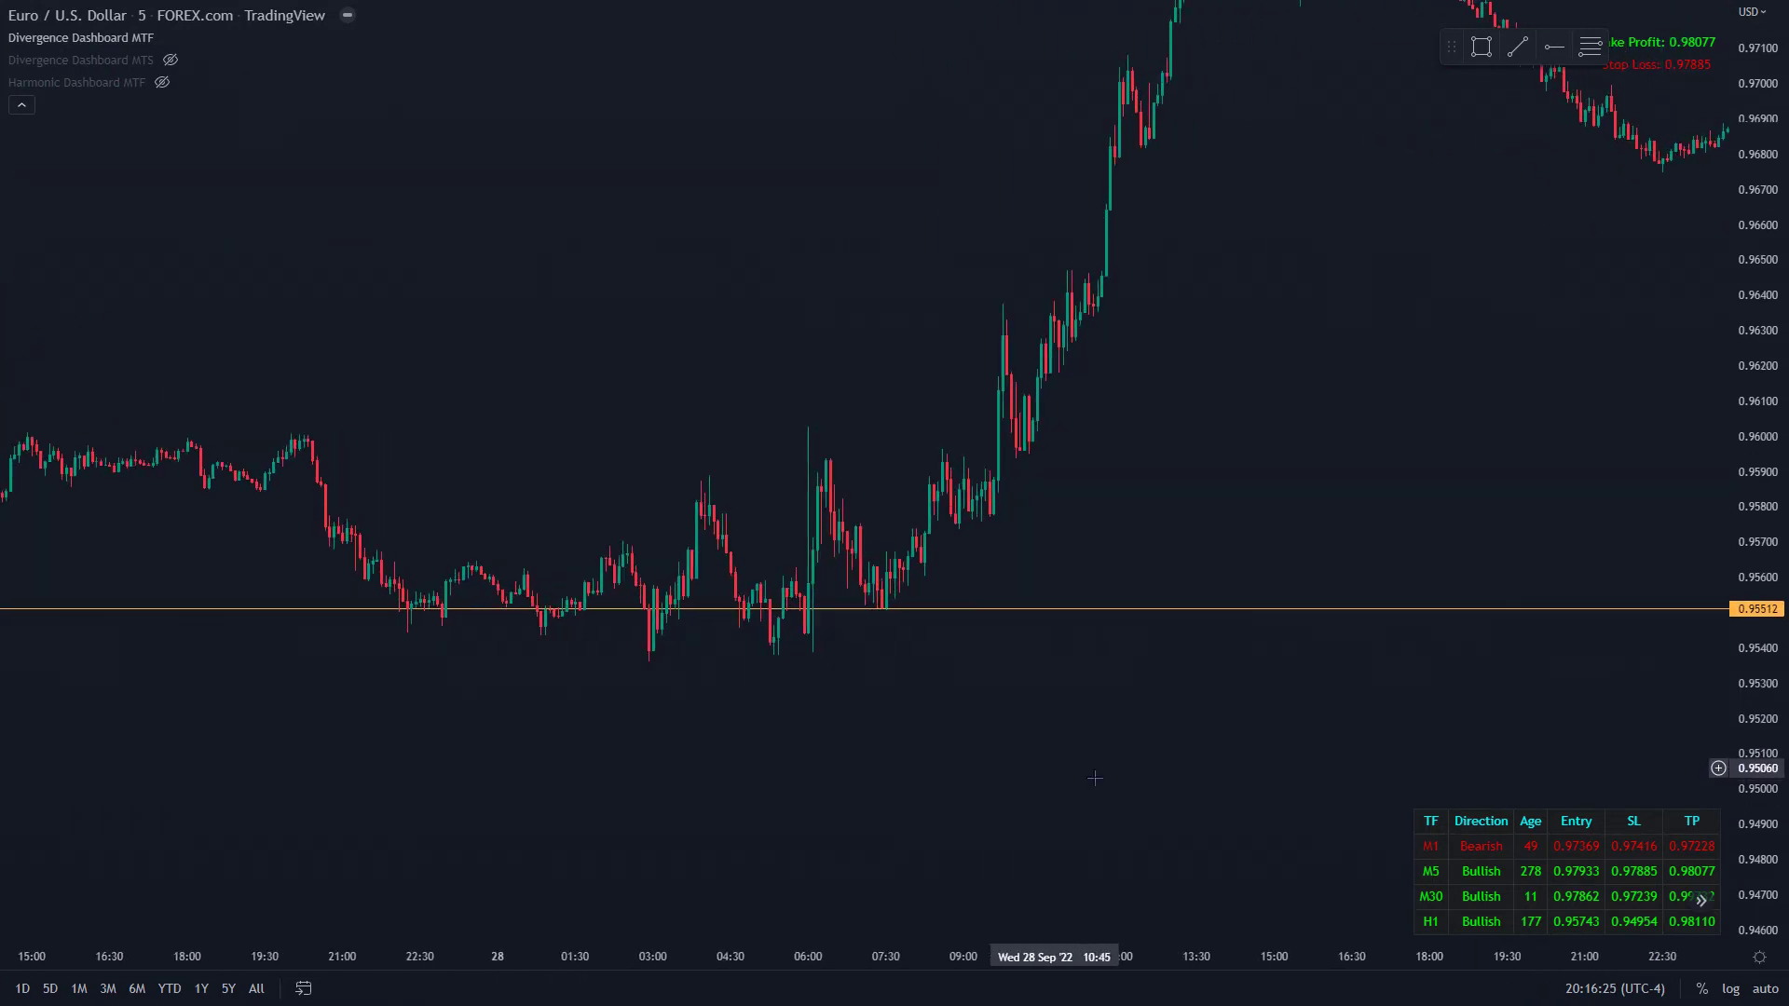
left_click_drag(1743, 859, 1742, 773)
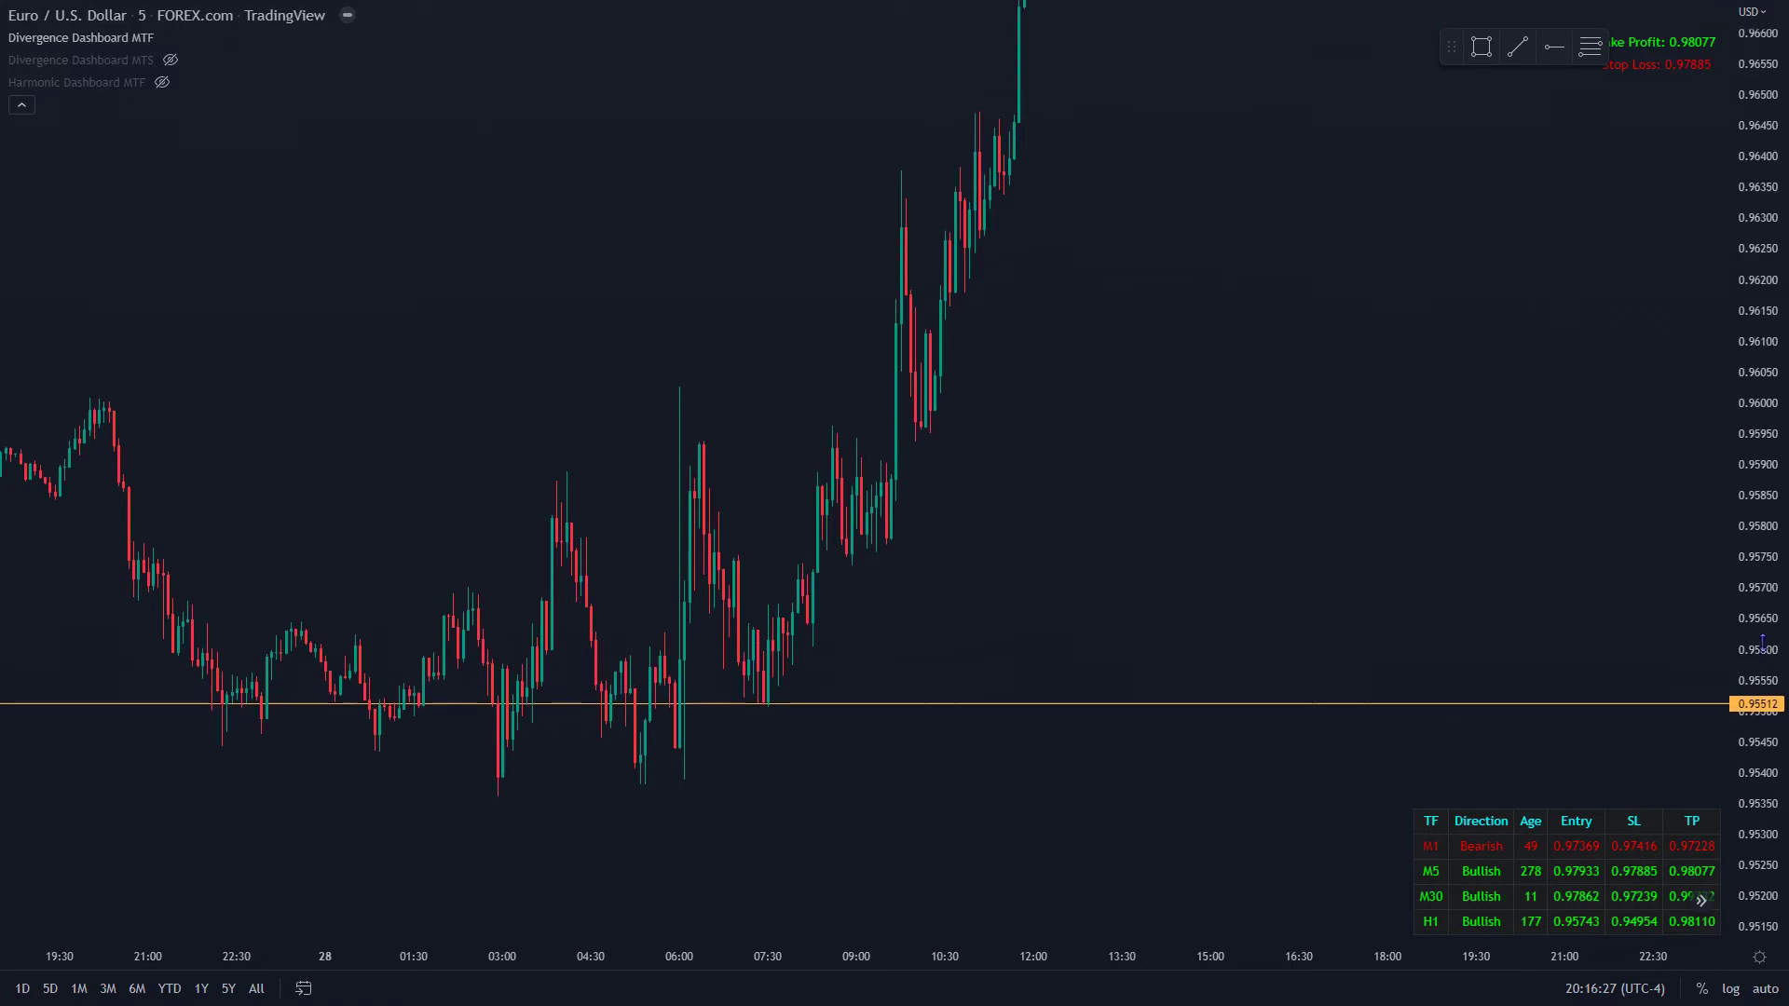
scroll(589, 672, "up", 1)
left_click_drag(589, 673, 1090, 603)
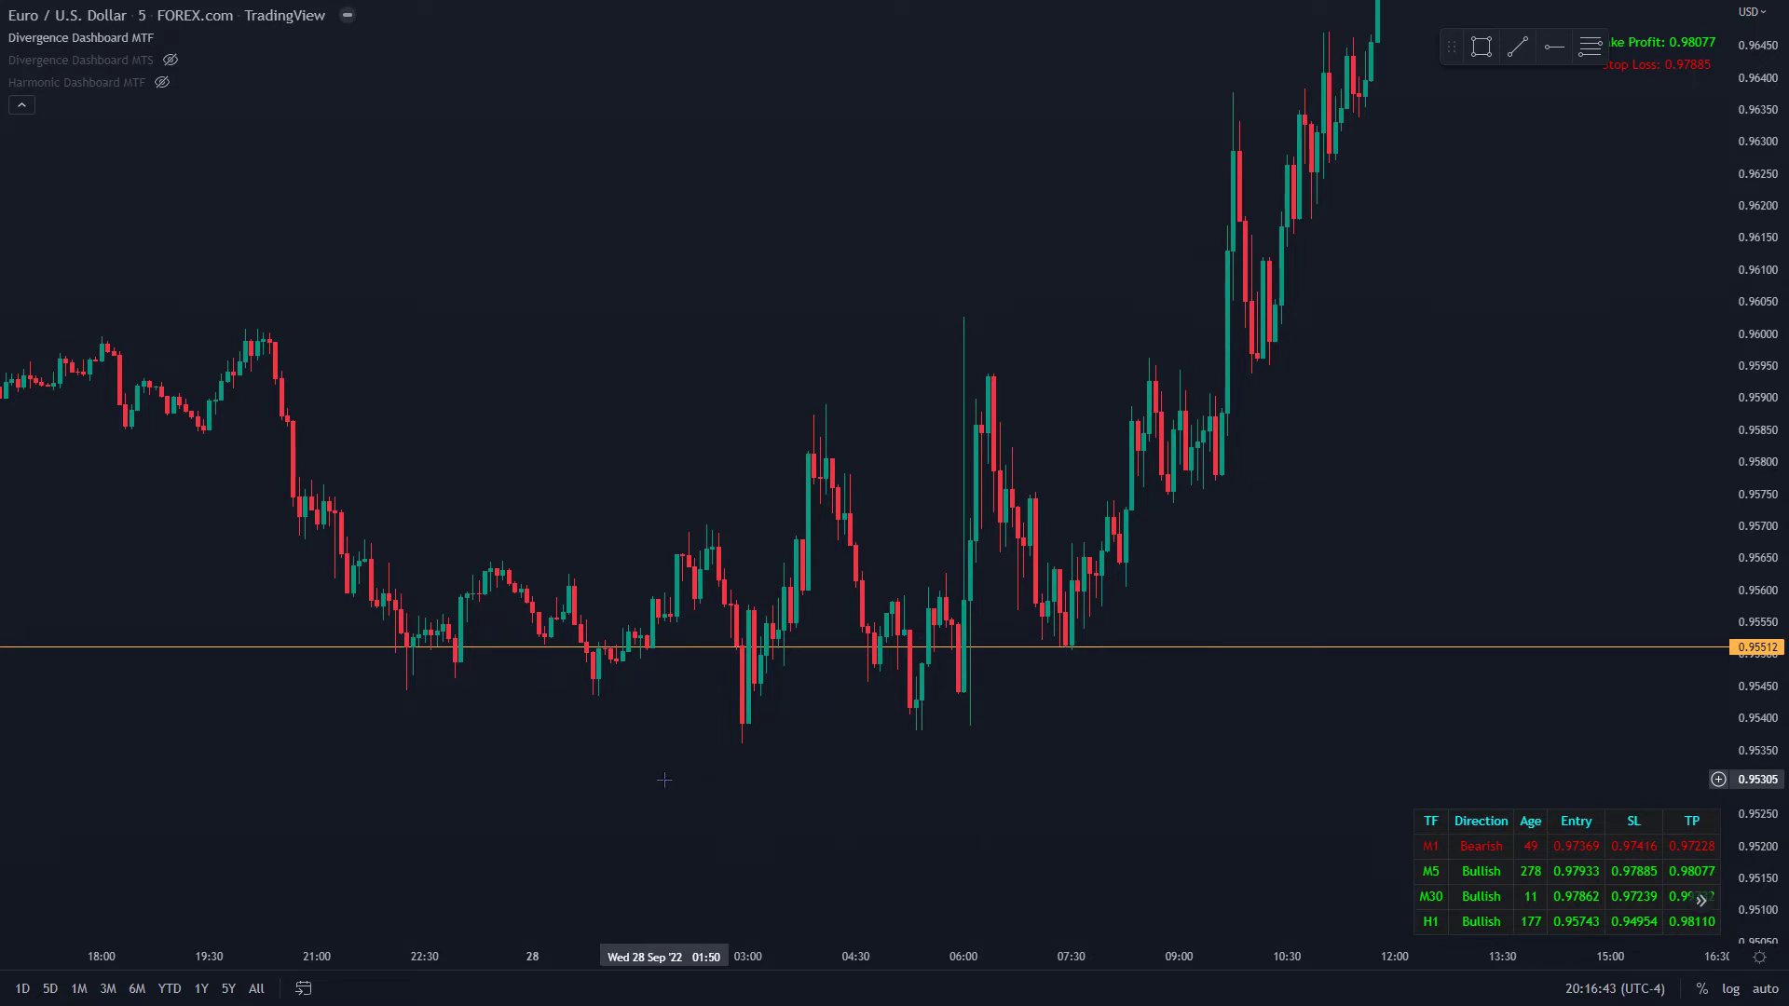
scroll(664, 779, "up", 1)
scroll(664, 780, "up", 3)
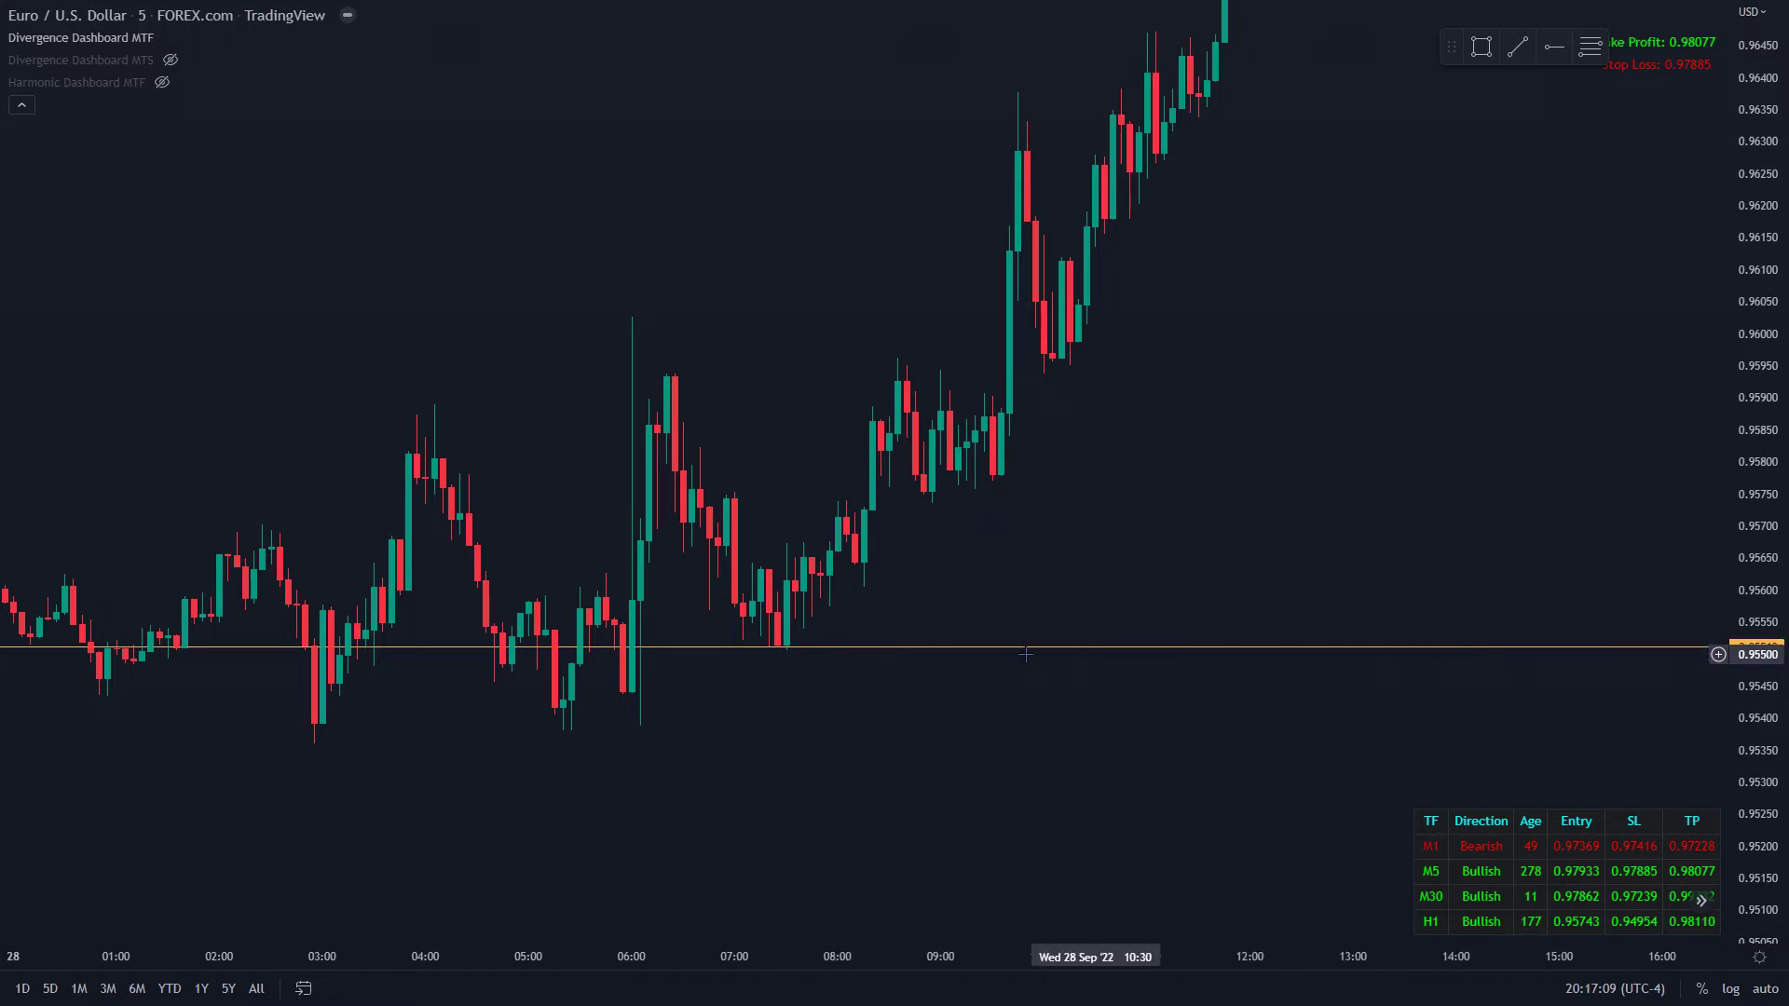
left_click_drag(559, 775, 1056, 759)
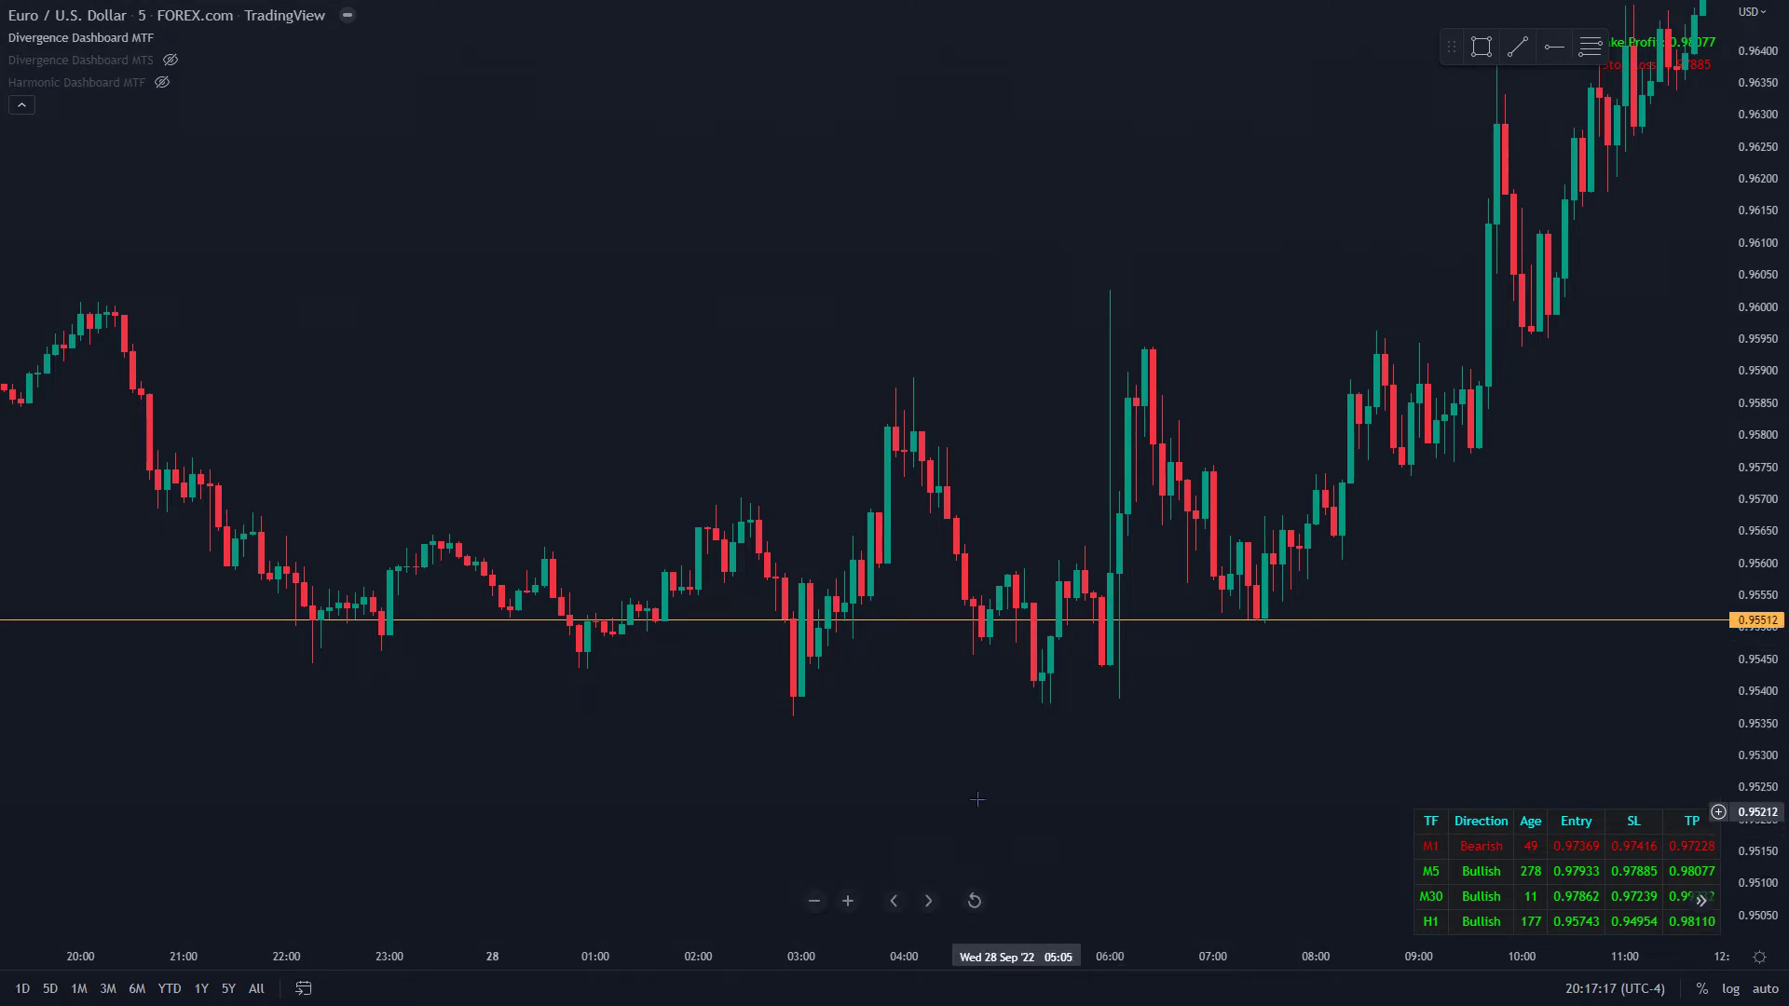
scroll(606, 711, "down", 1)
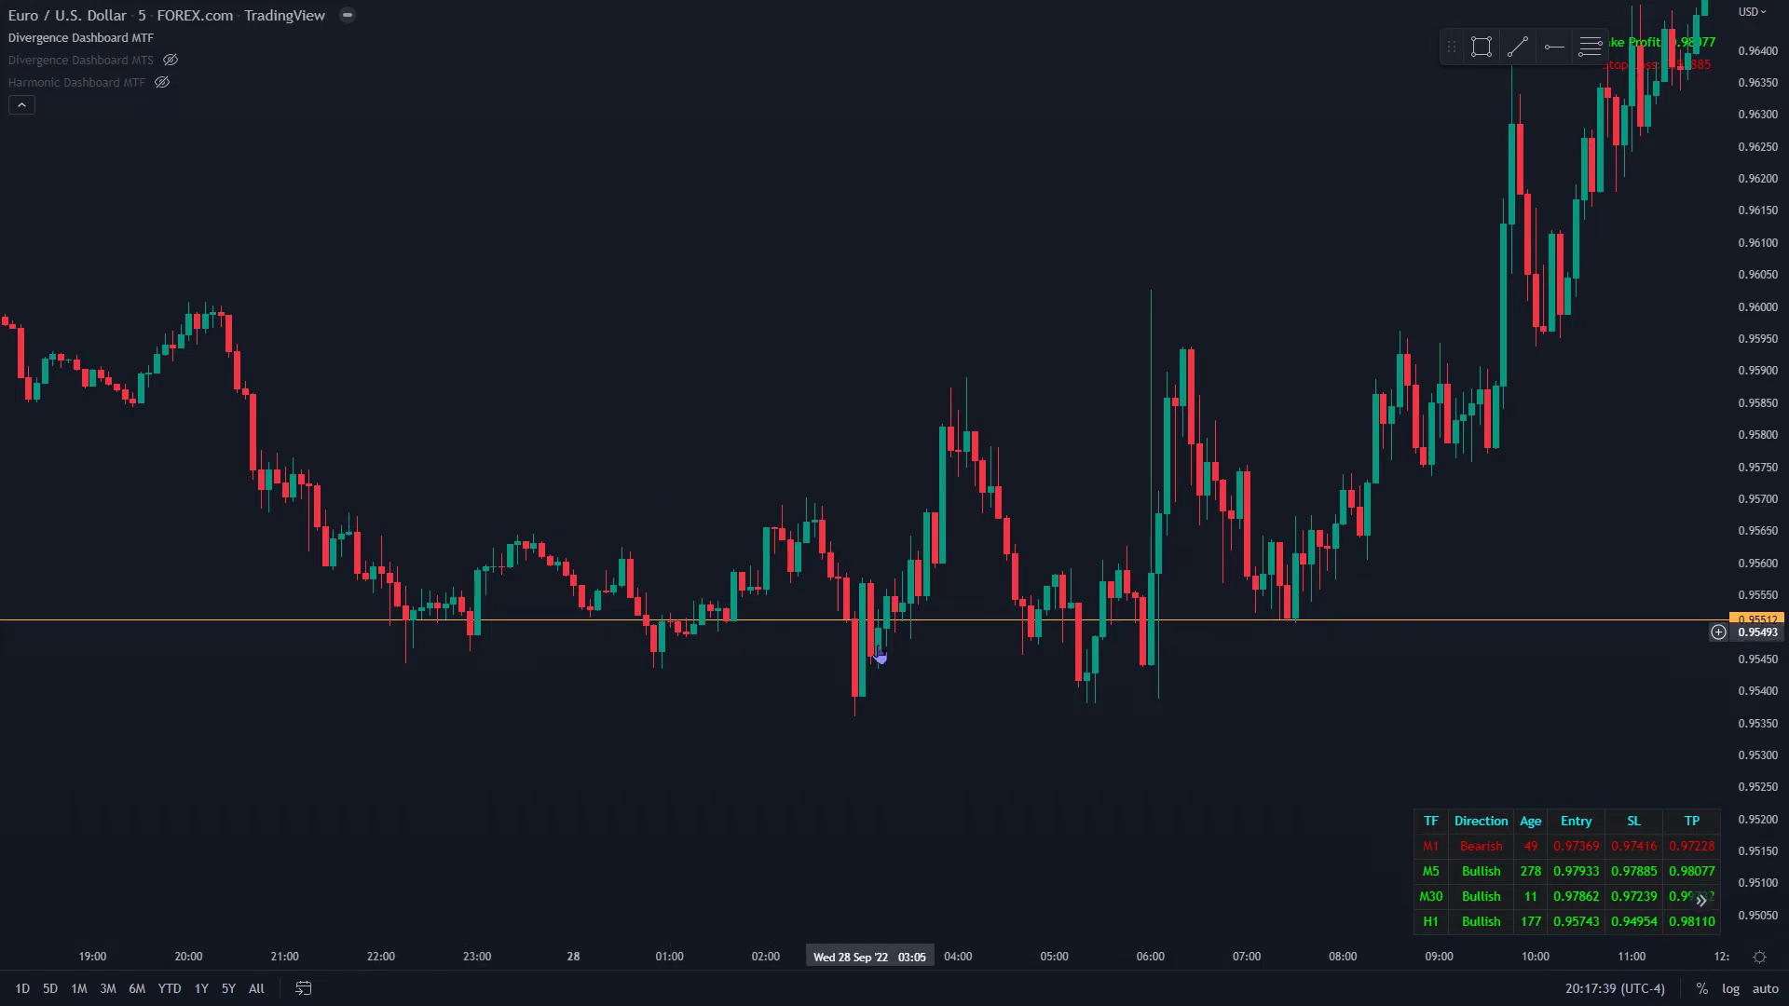
scroll(878, 691, "up", 1)
left_click_drag(878, 692, 785, 664)
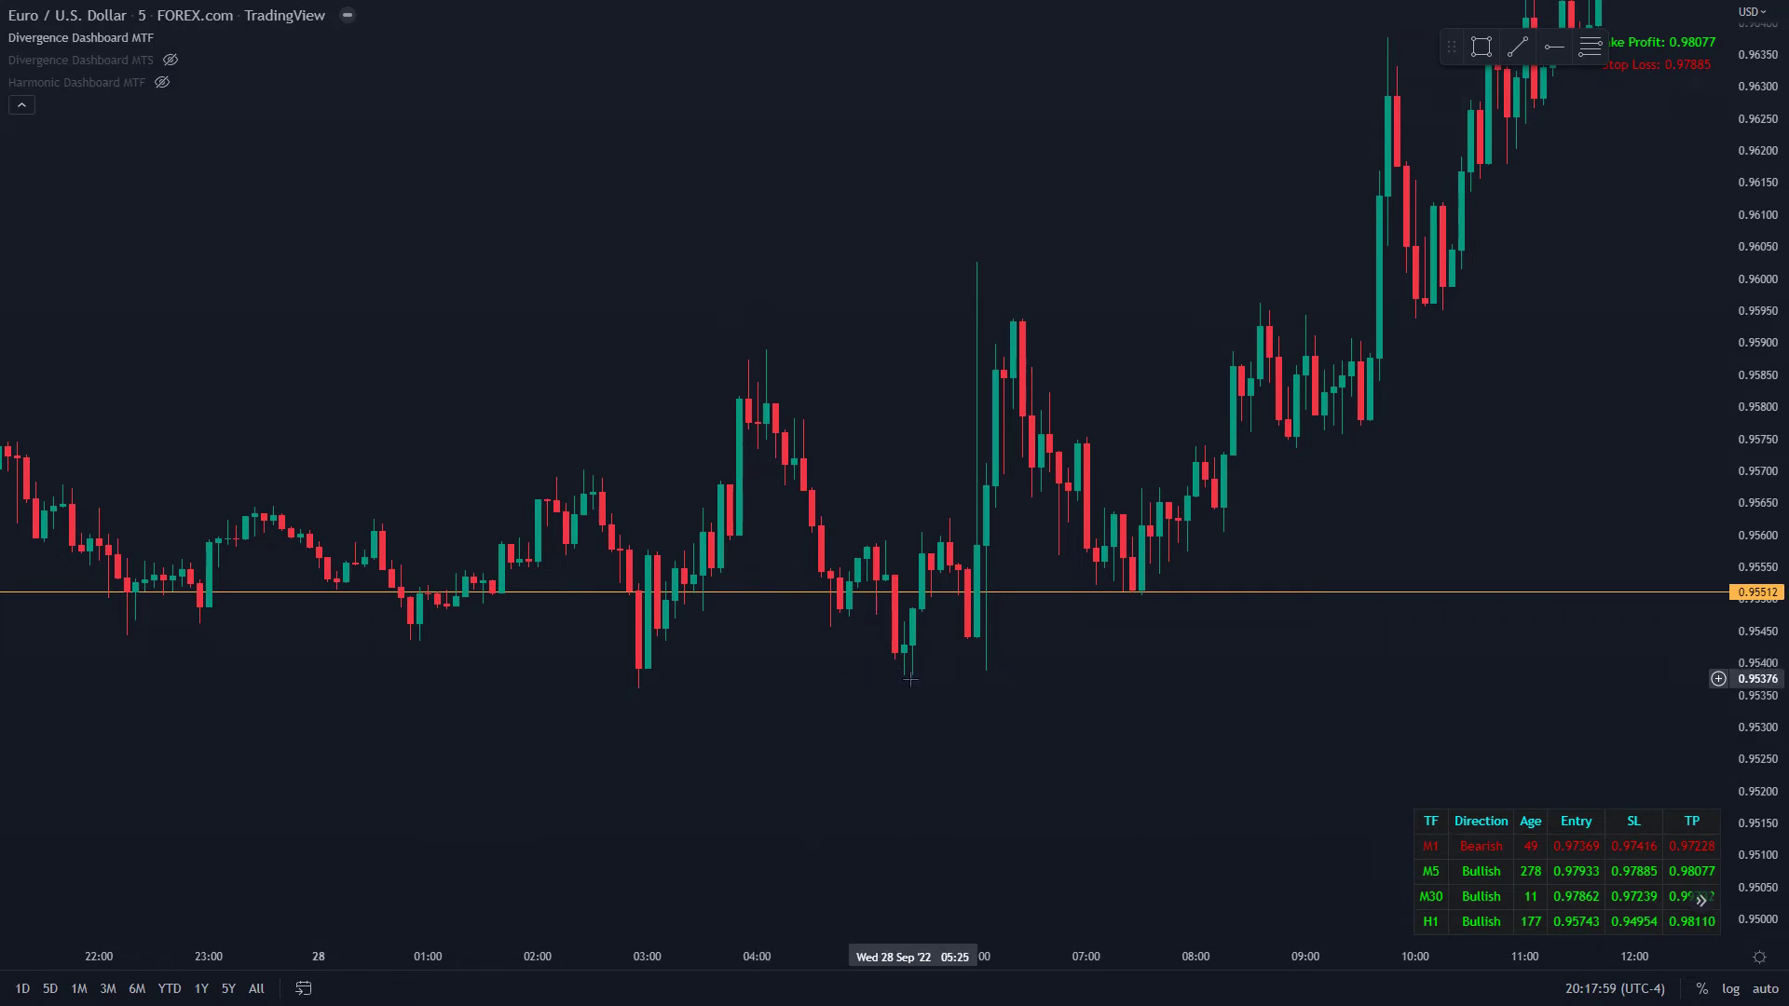
left_click_drag(642, 697, 383, 766)
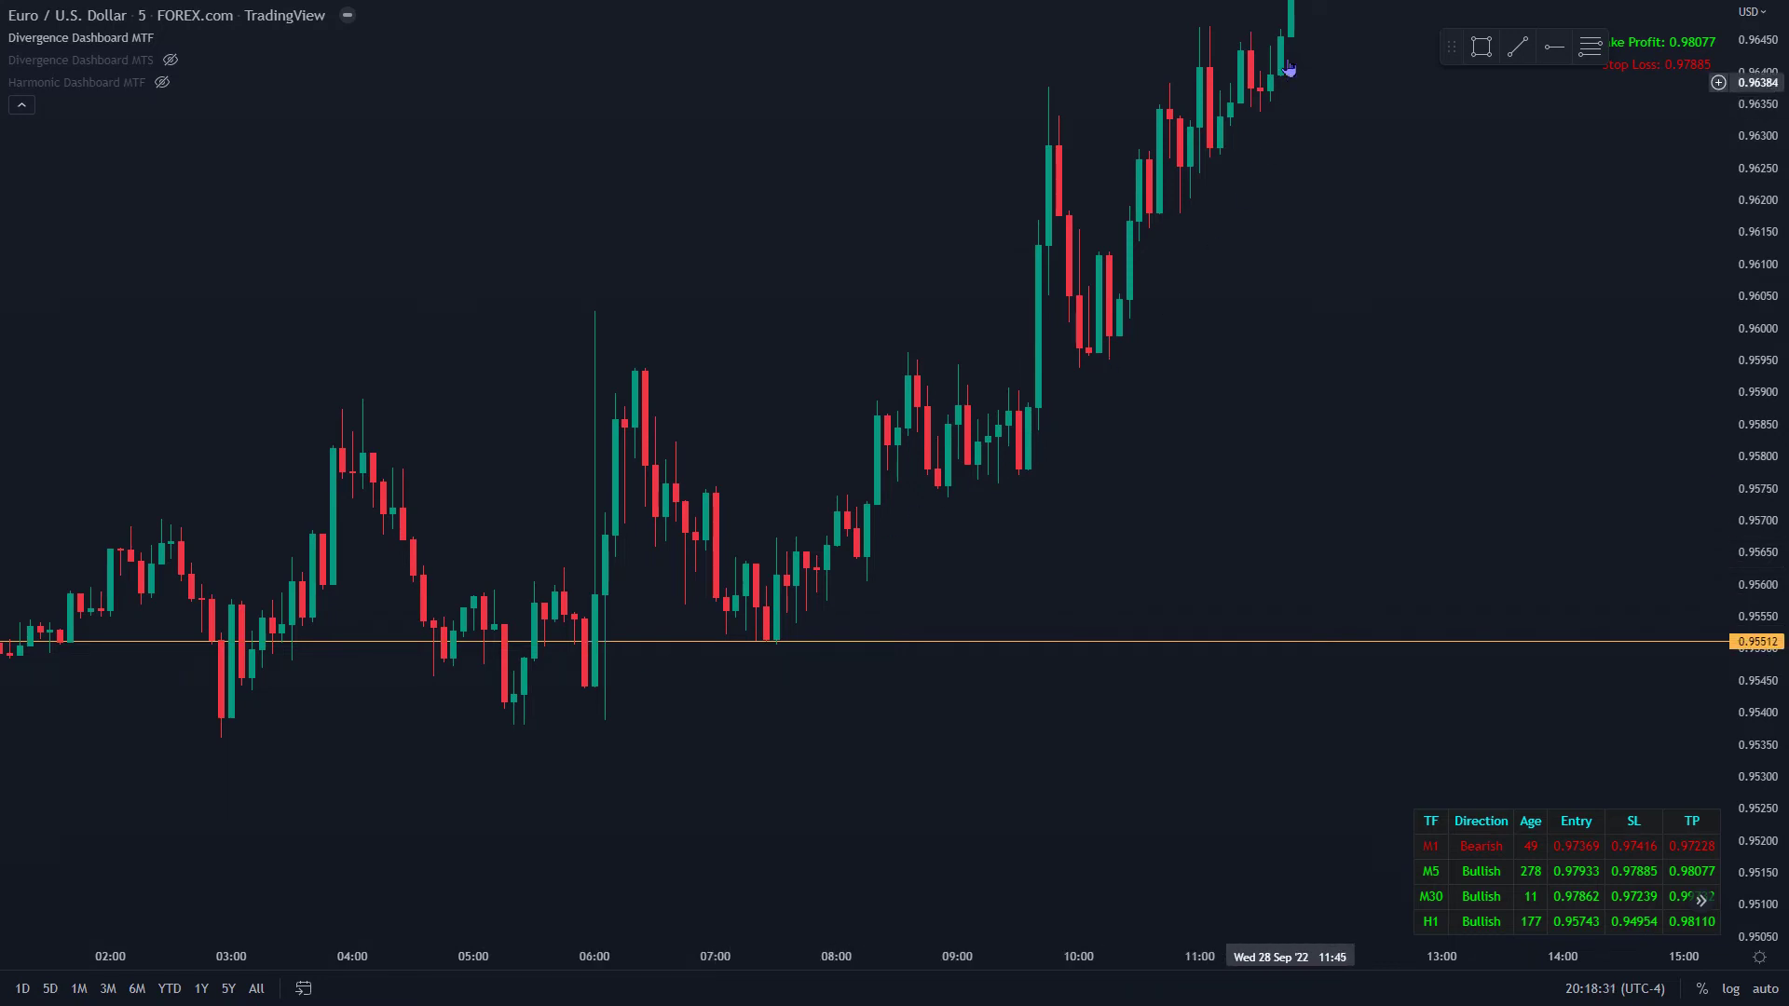
Step: Set the chart interval to 1 hour
scroll(549, 653, "down", 3)
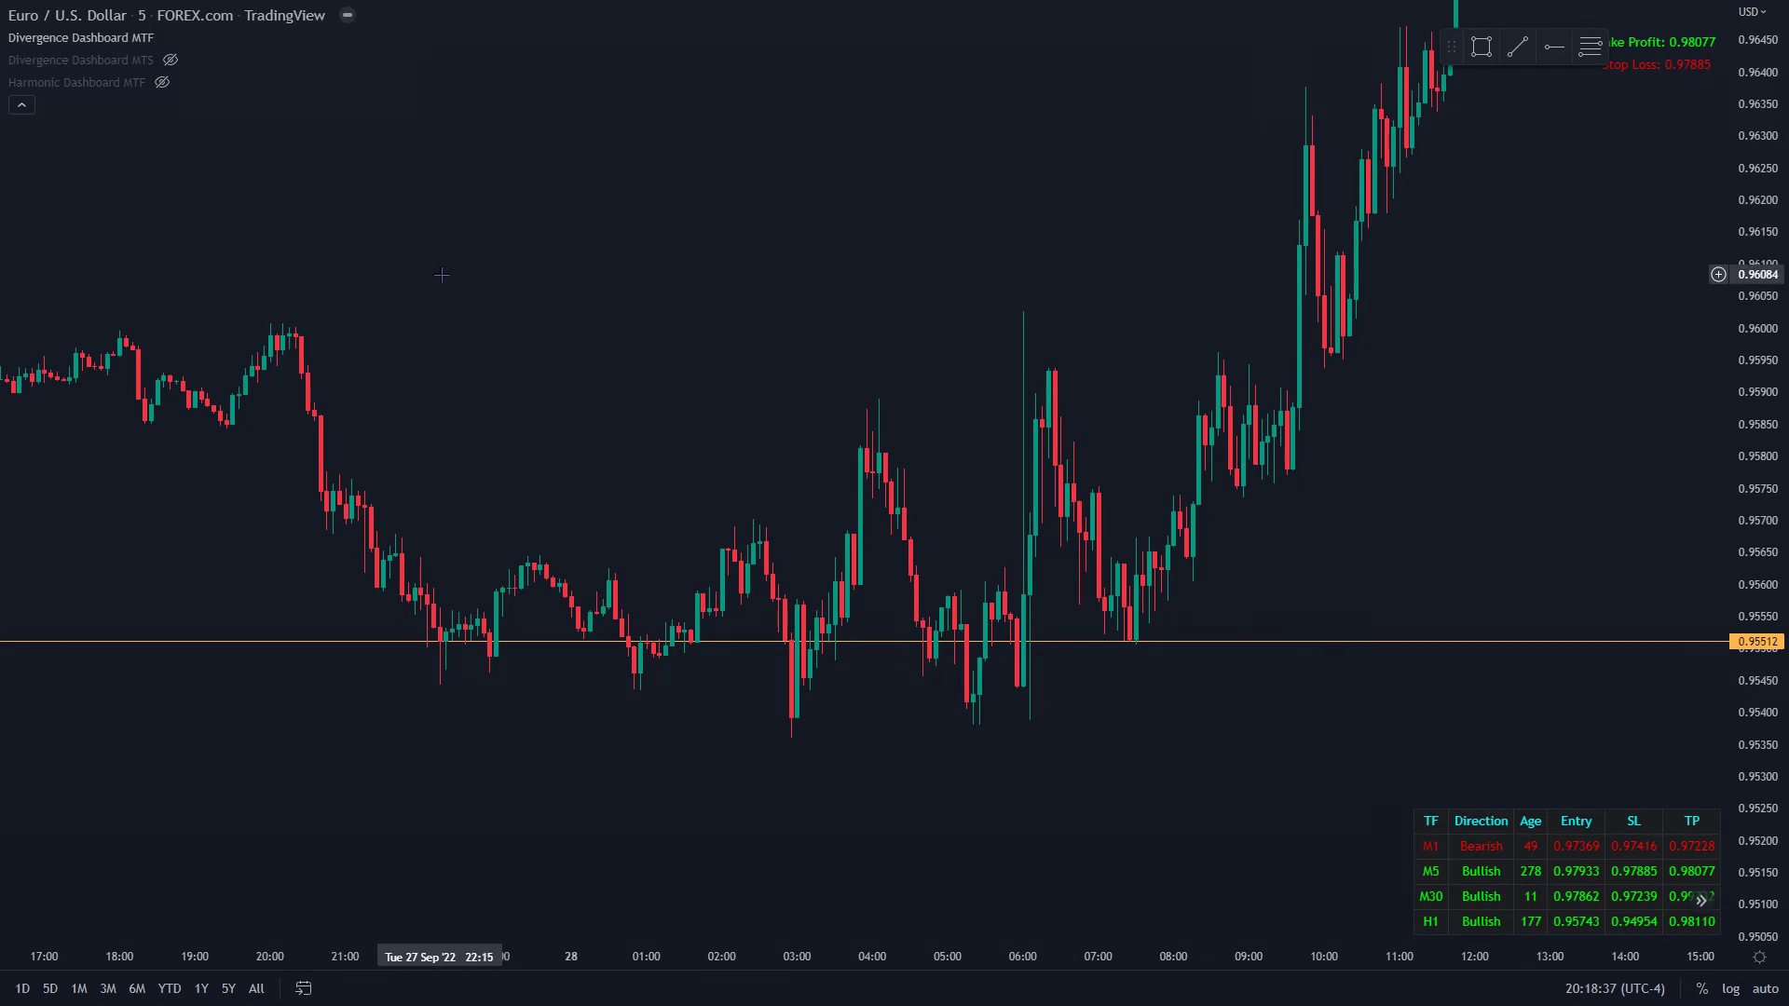
type("1H")
key("Return")
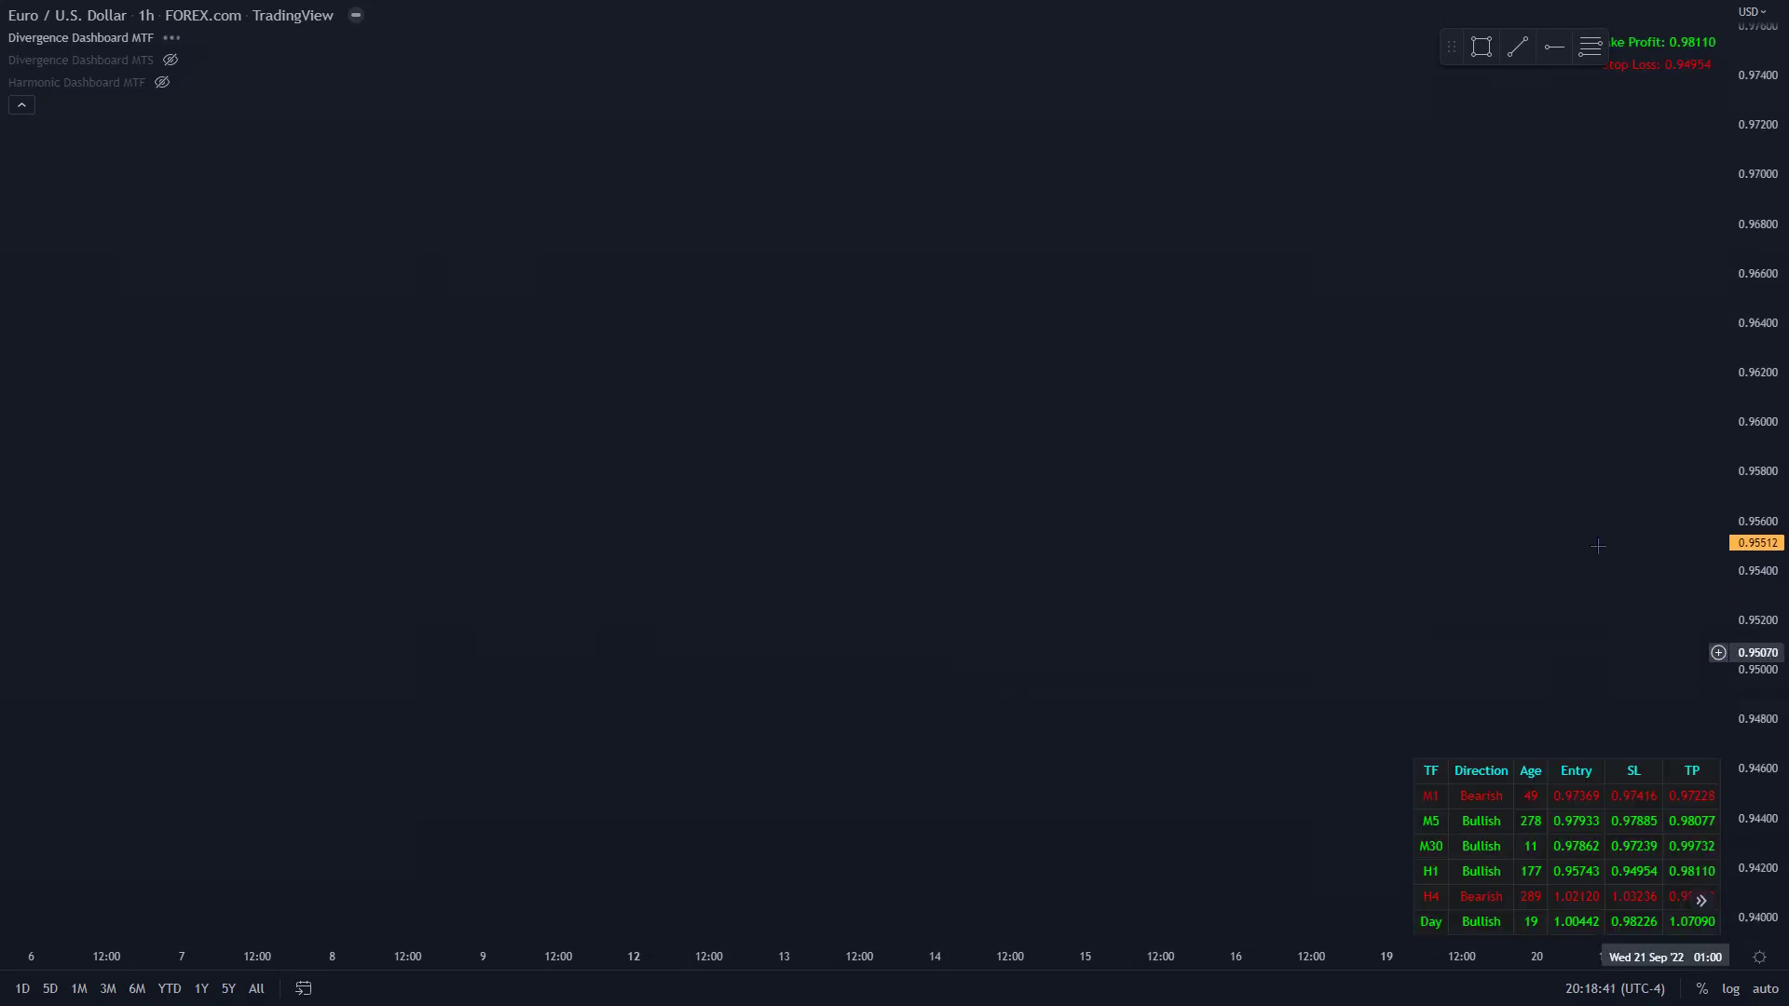
Step: Examine the bullish divergence and entry arrow at the 28 September low, the preceding decline and the rally to the take-profit line
left_click_drag(1528, 307, 587, 495)
left_click_drag(682, 657, 955, 624)
scroll(846, 621, "up", 1)
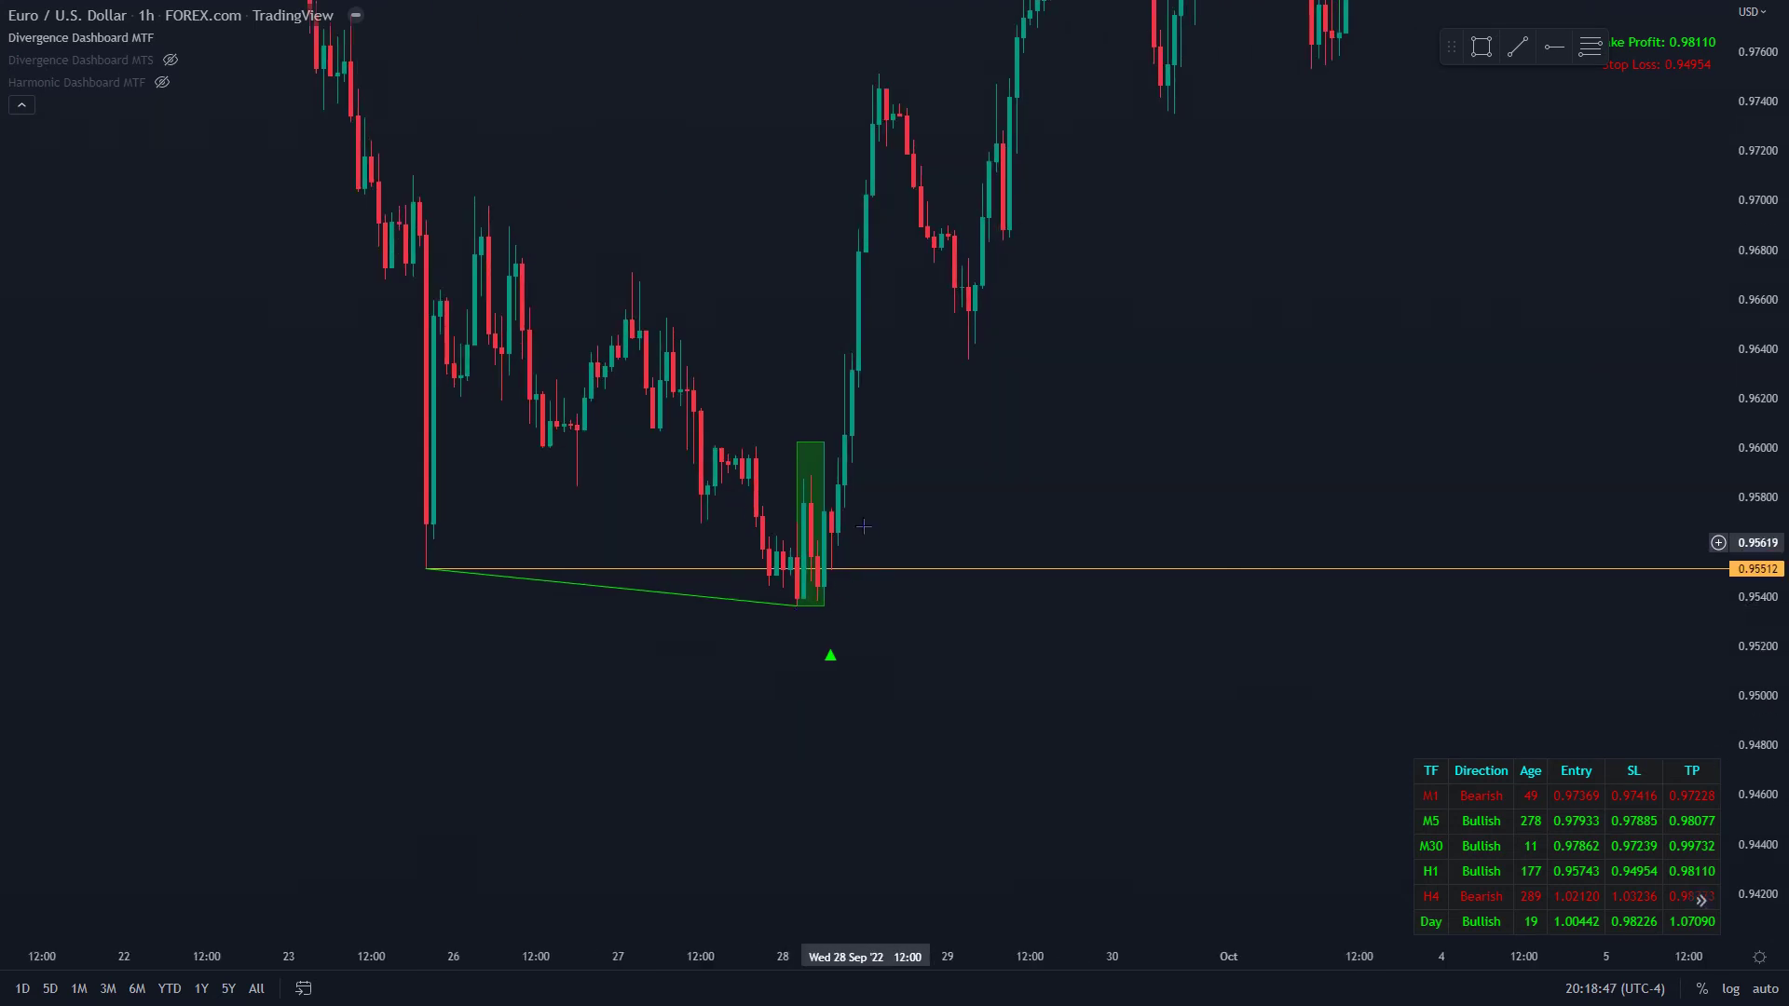
left_click_drag(850, 514, 1042, 606)
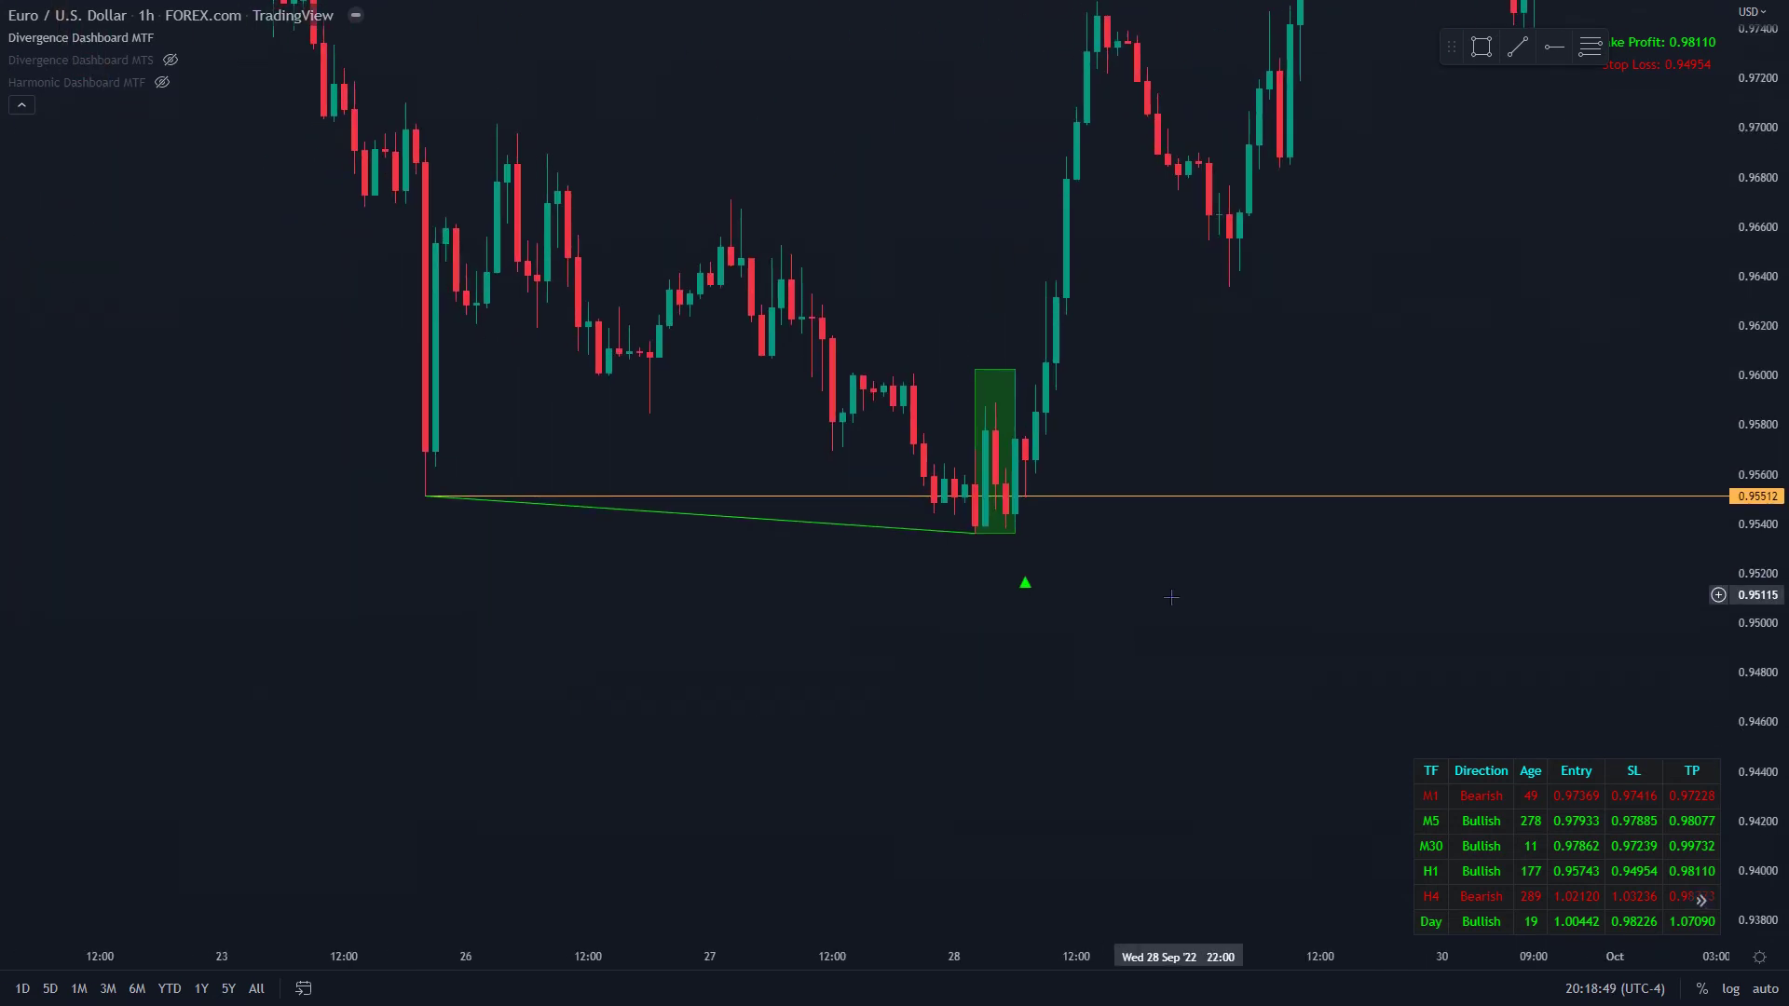
scroll(1042, 606, "up", 2)
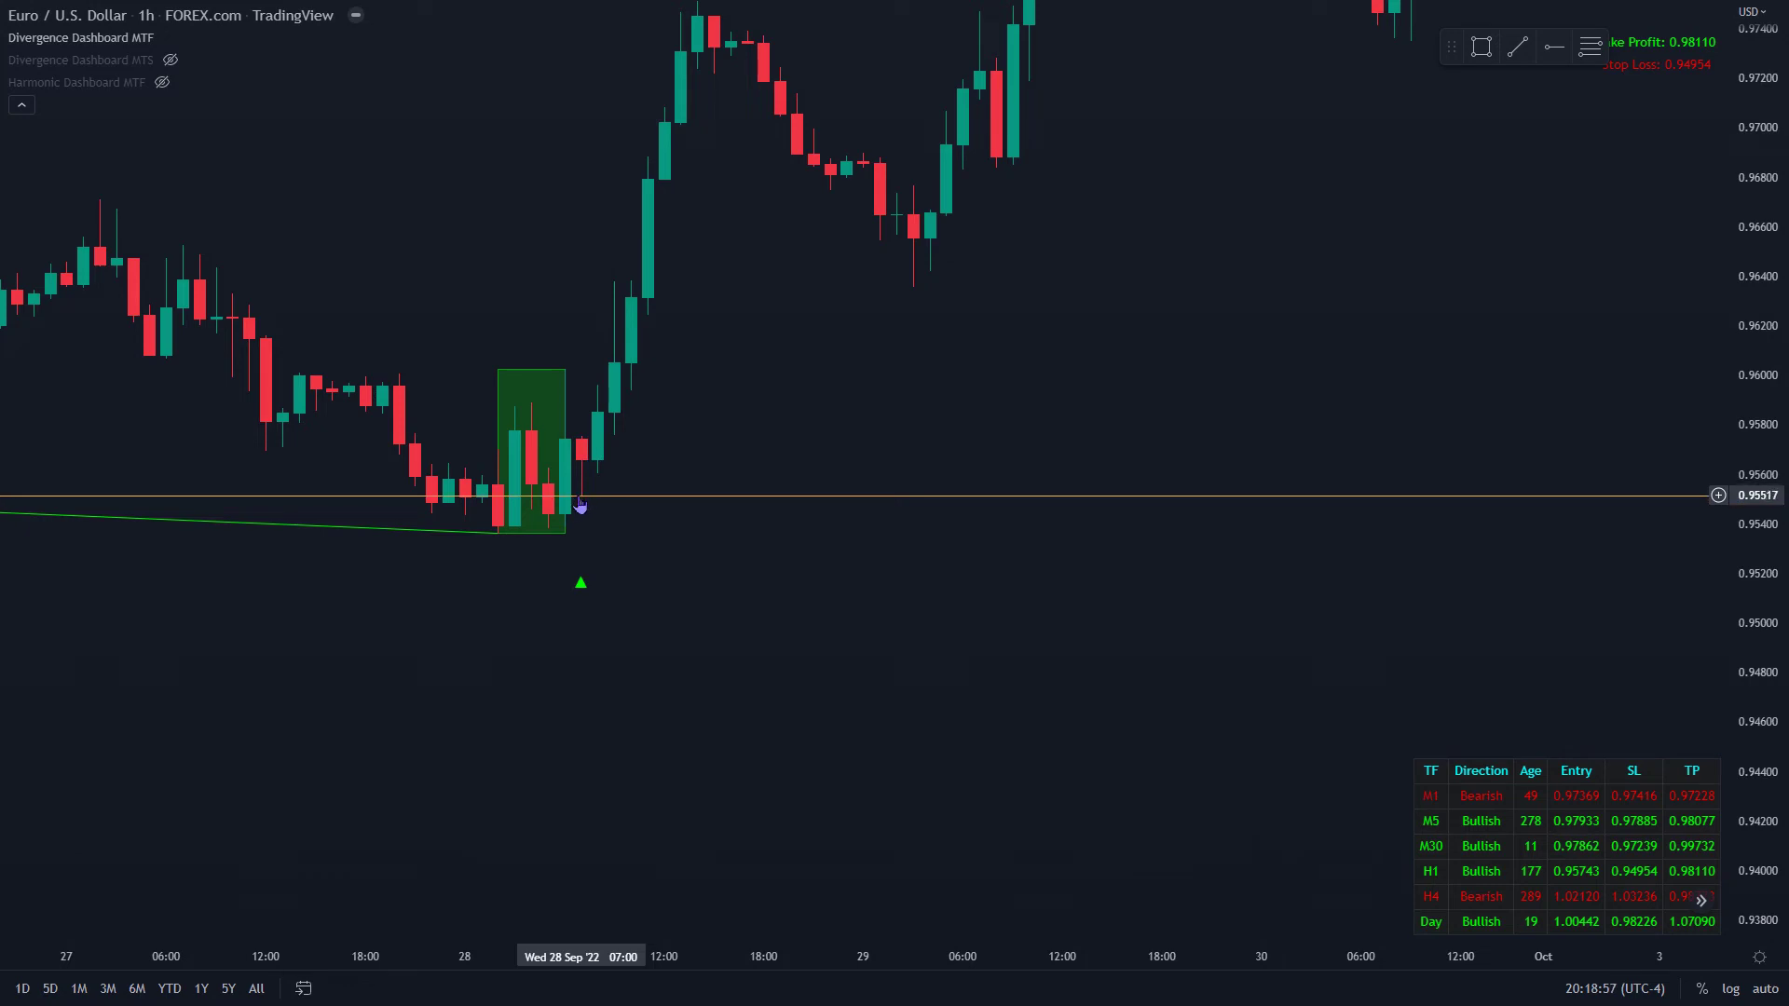
left_click_drag(927, 410, 1281, 366)
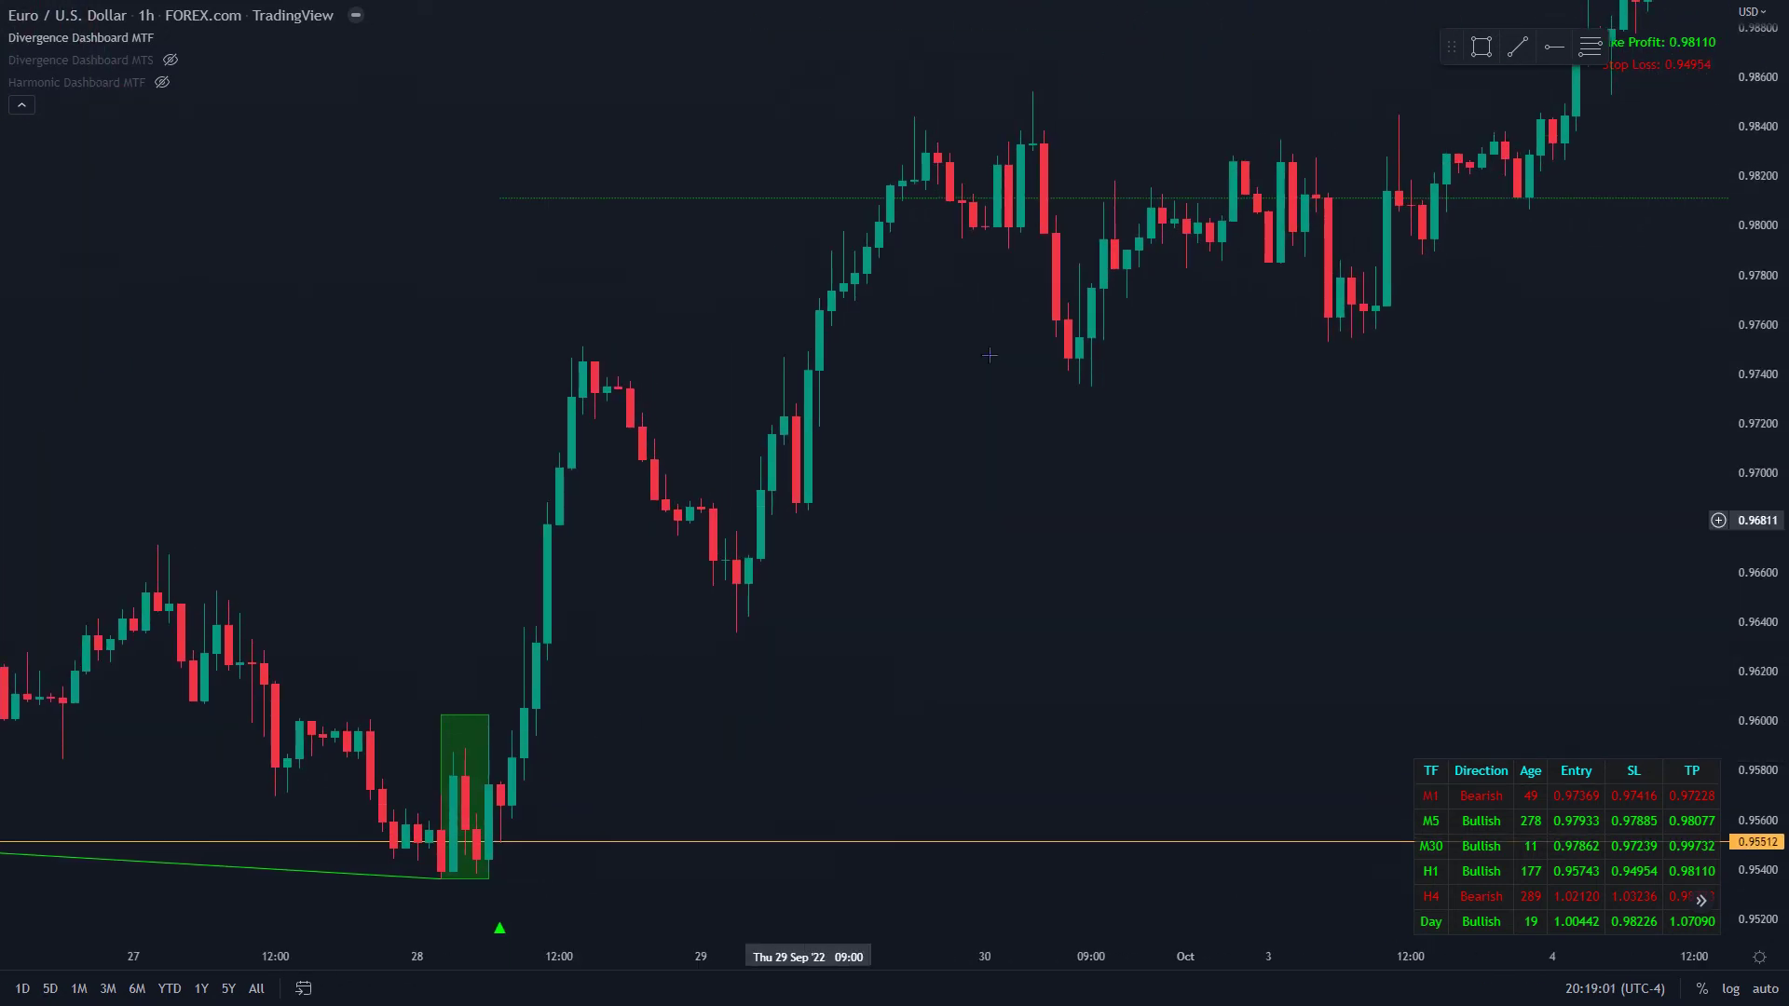
left_click_drag(753, 564, 876, 565)
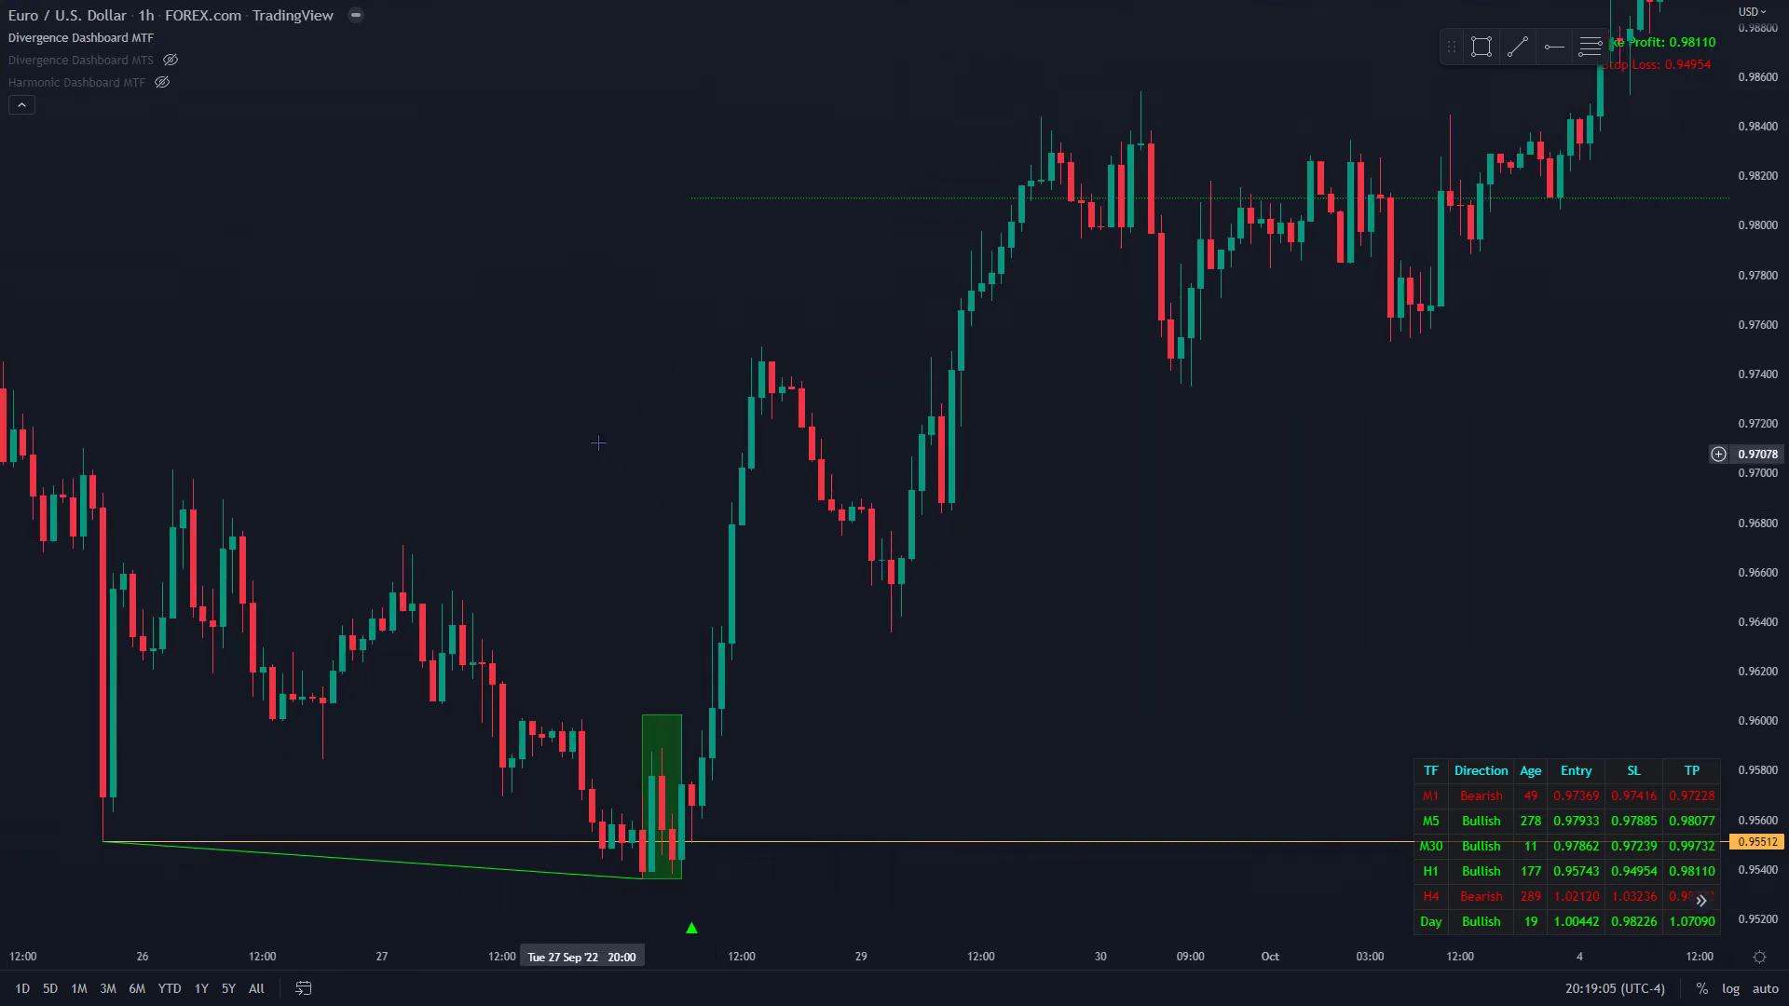
left_click_drag(595, 406, 707, 350)
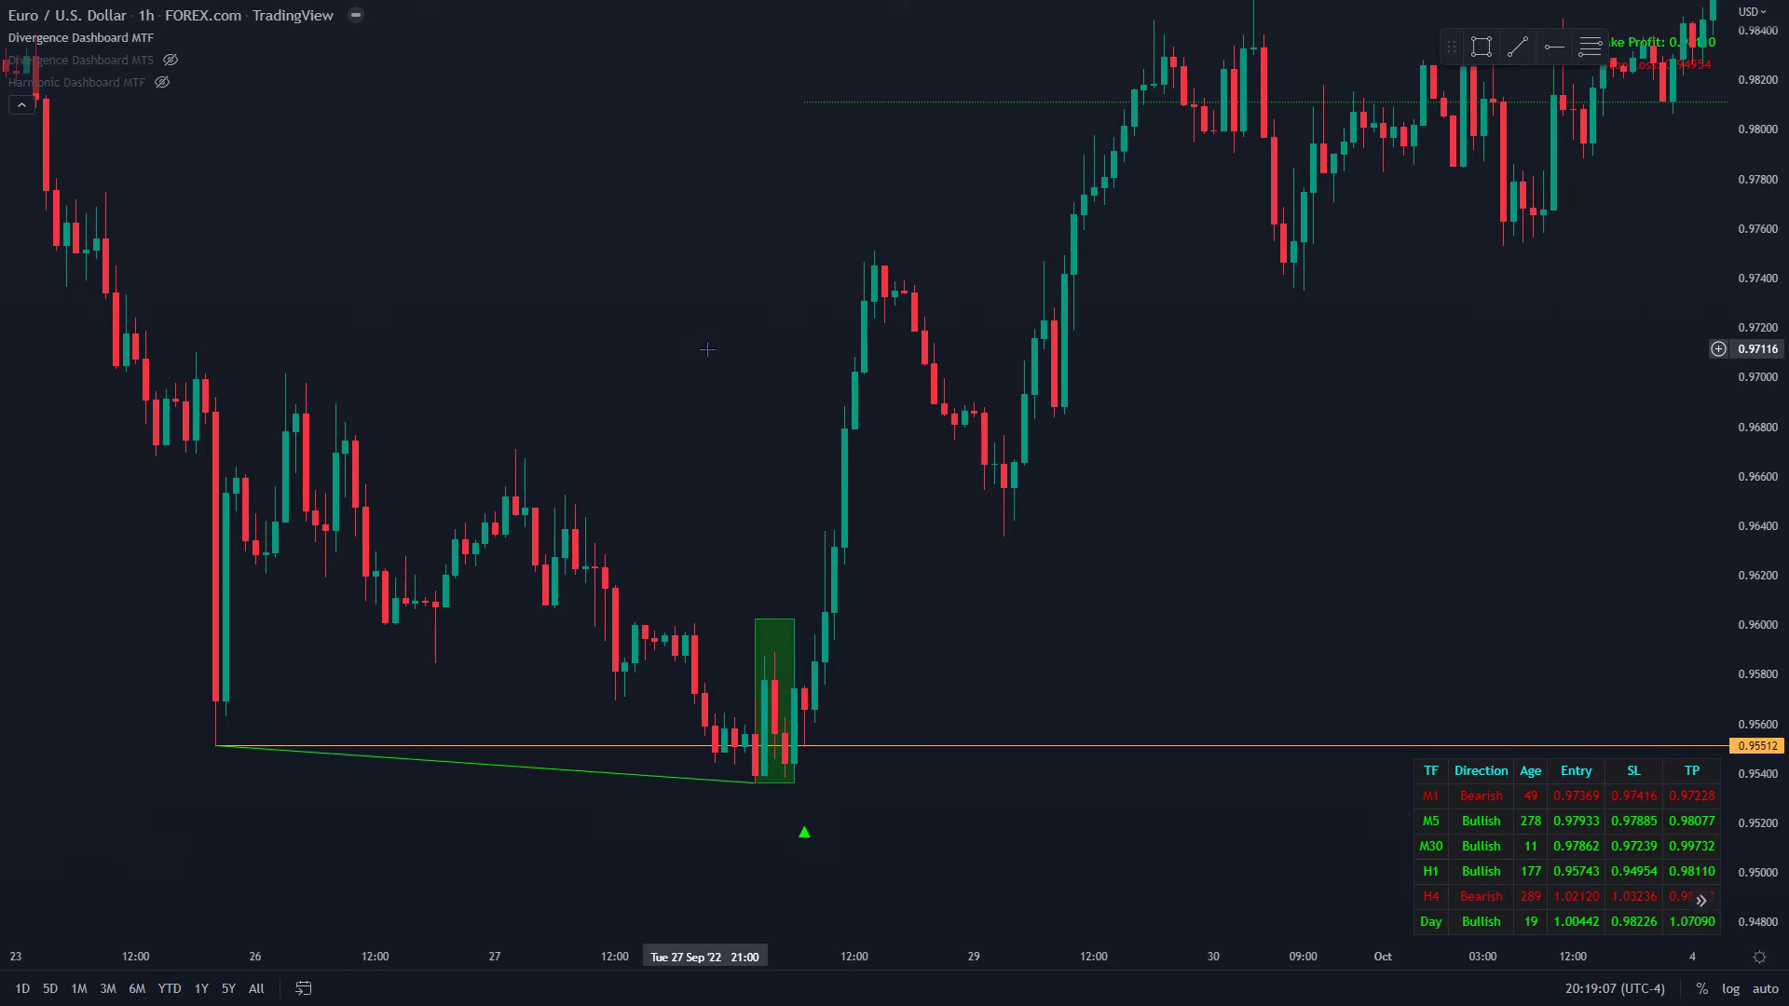
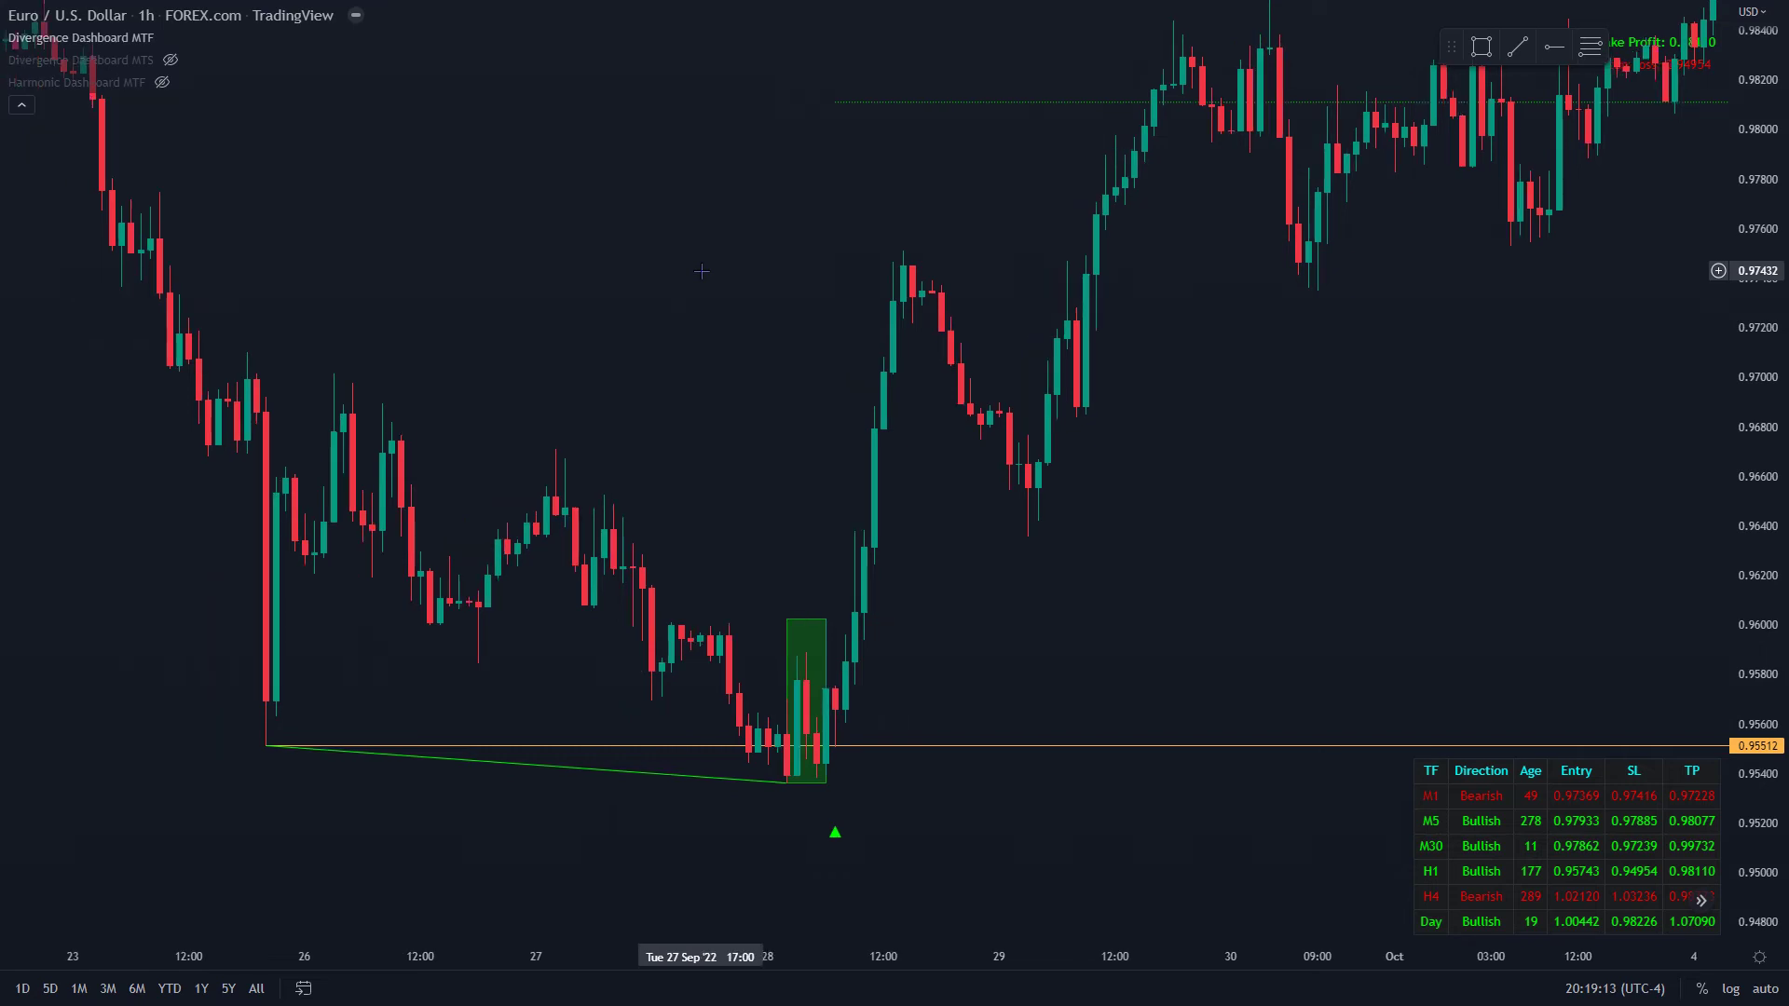
left_click_drag(563, 236, 620, 368)
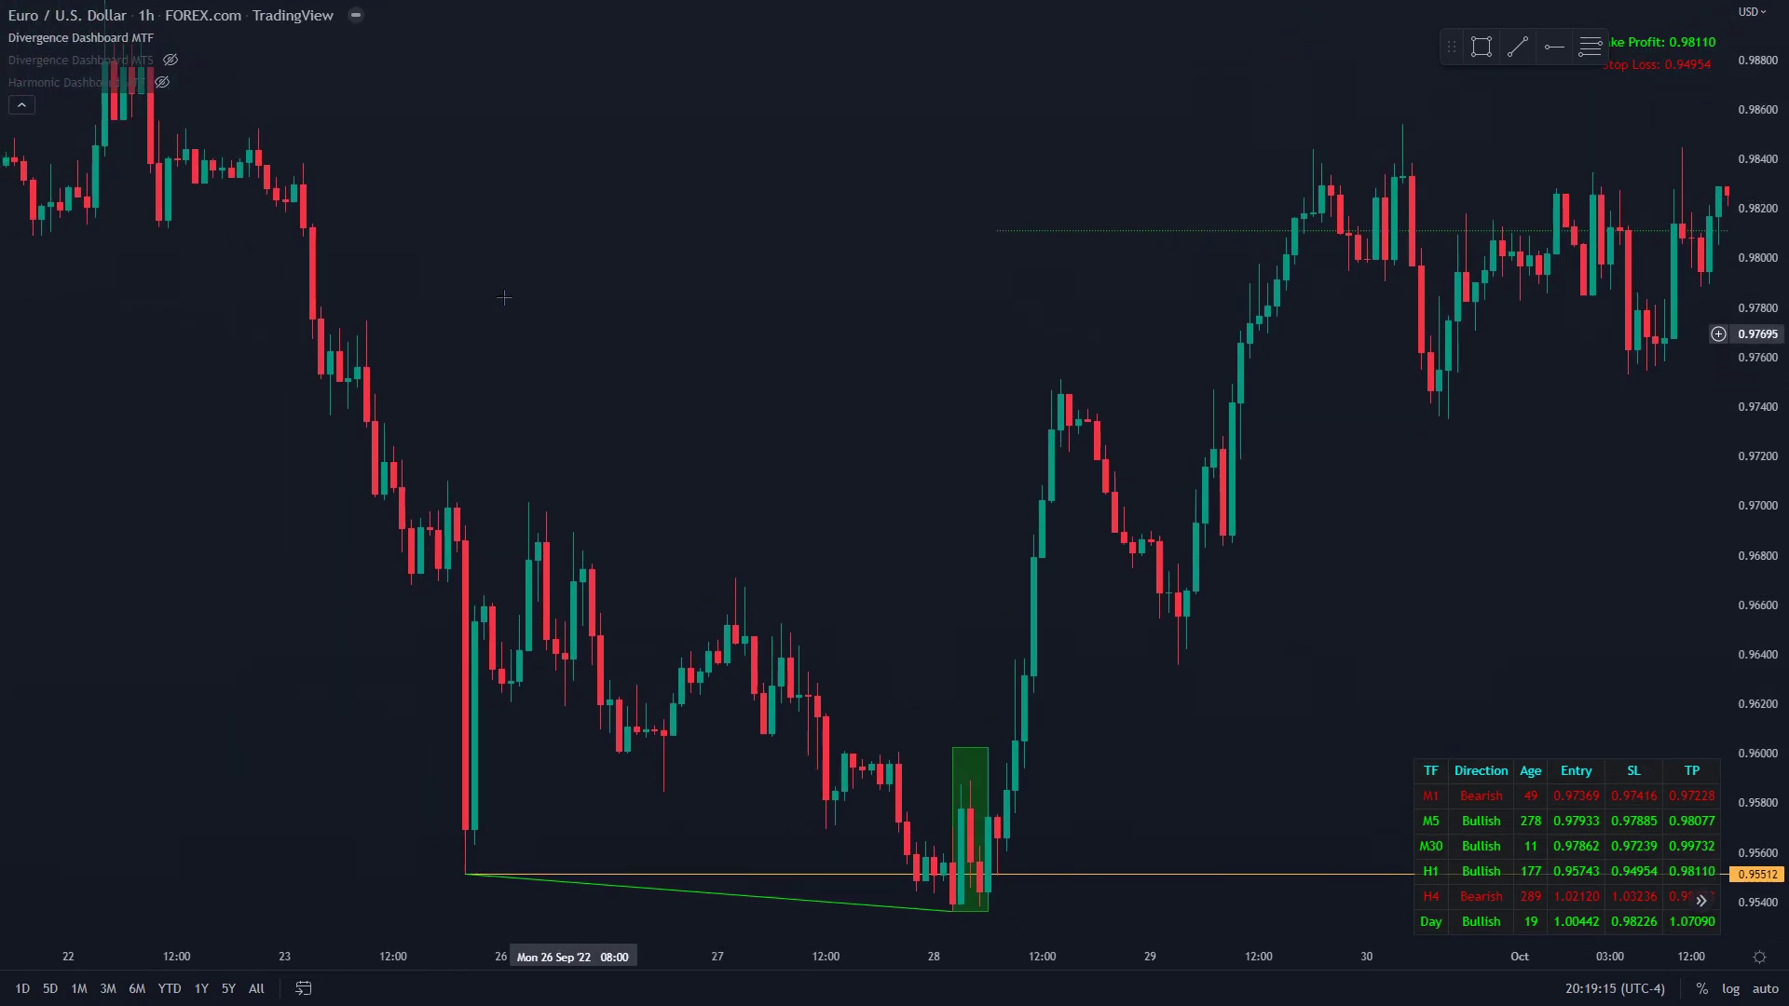
left_click_drag(149, 256, 161, 405)
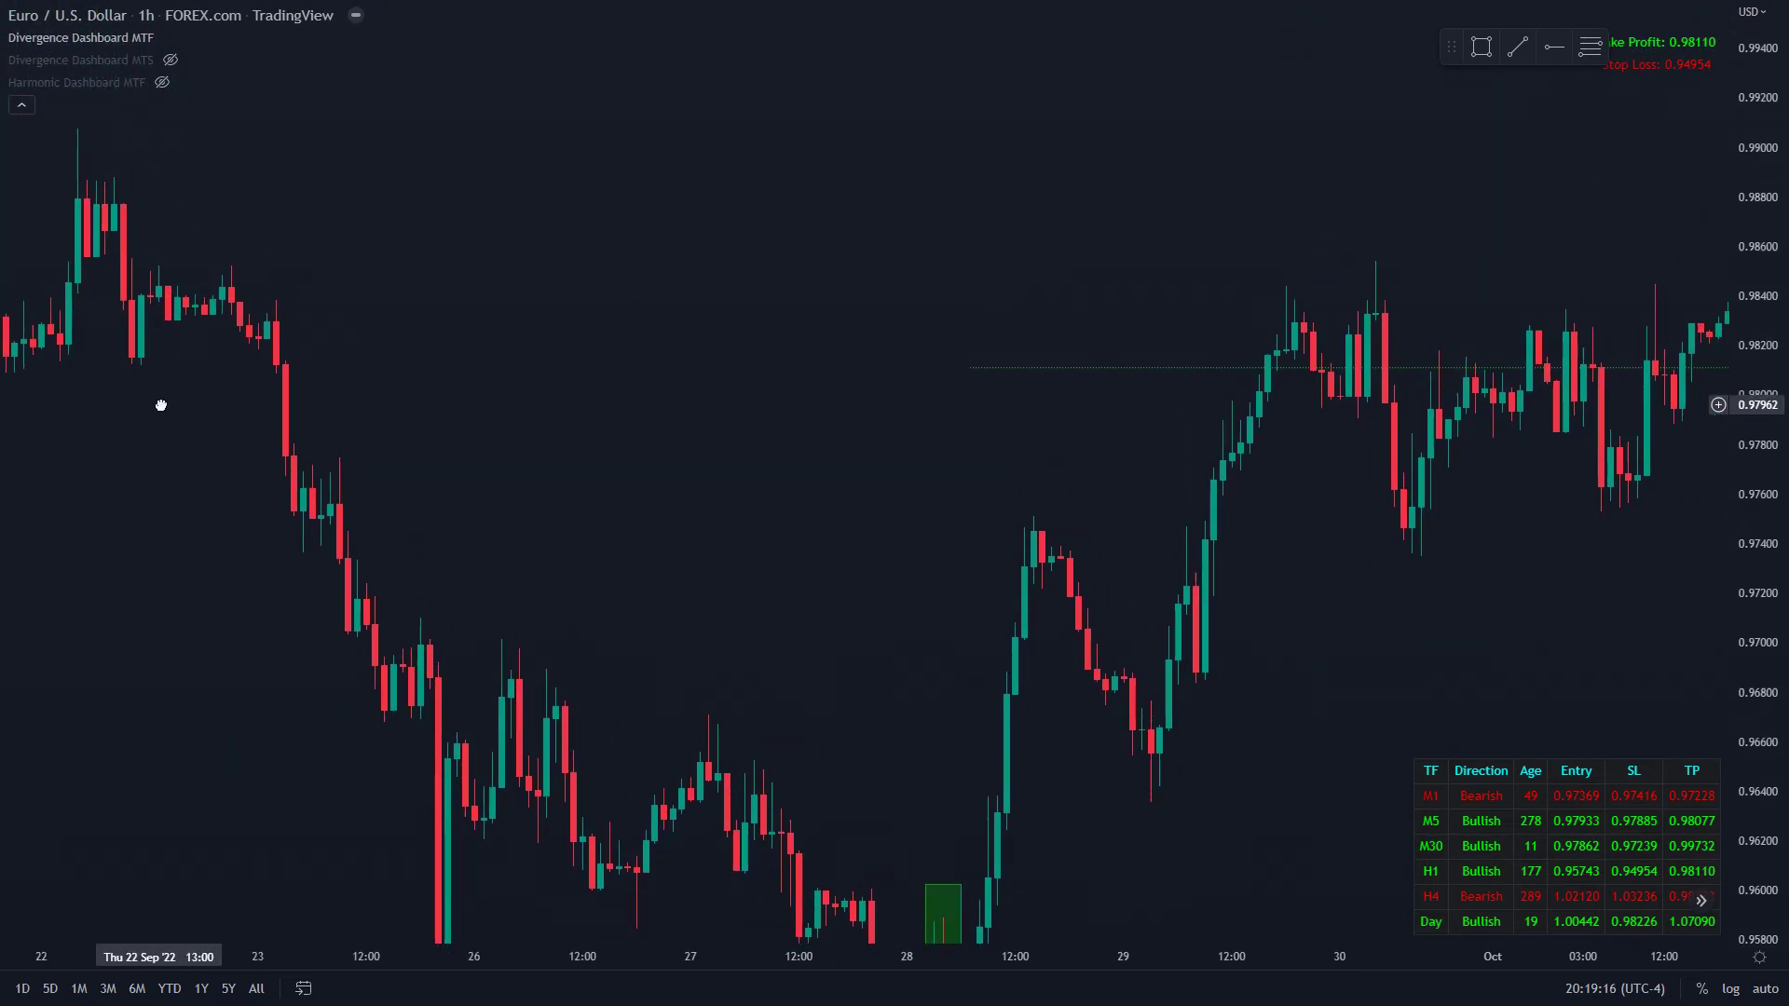
Step: Show the Harmonic Dashboard MTF indicator and examine its Bullish Bat pattern alongside the divergence signals on the 1-hour chart
left_click(163, 83)
left_click_drag(608, 606, 610, 258)
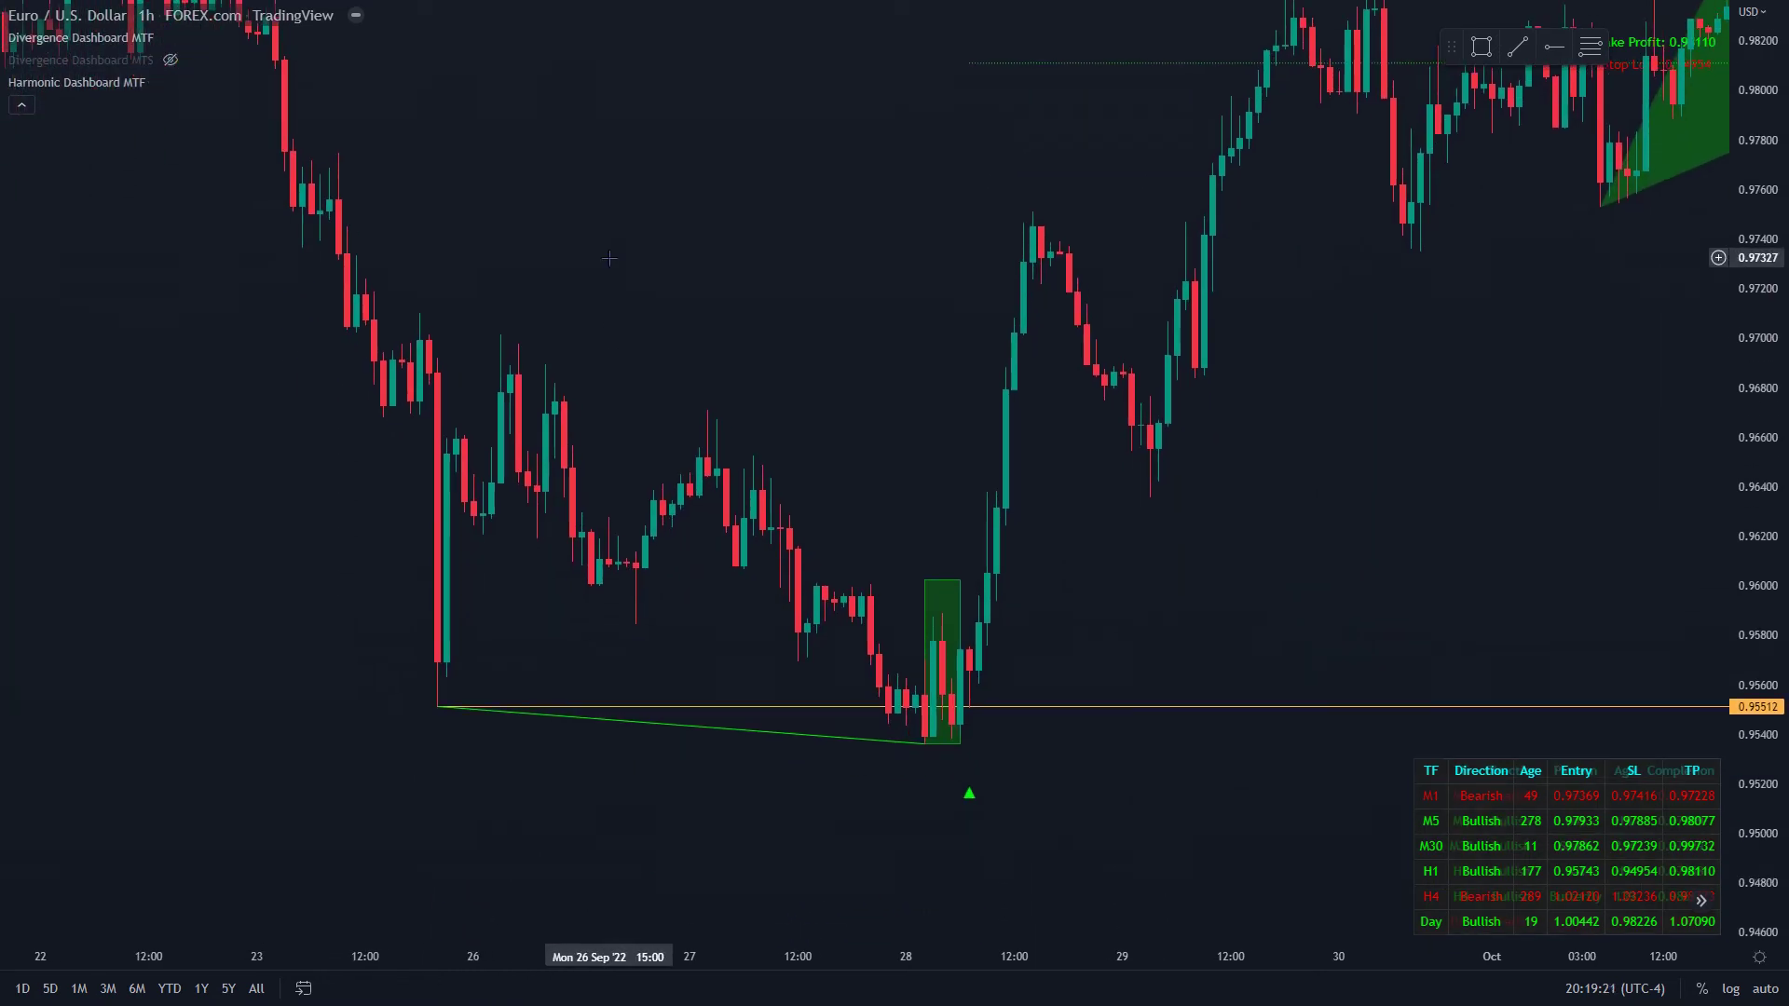
scroll(1249, 587, "down", 5)
left_click_drag(1751, 530, 1751, 580)
scroll(1386, 606, "down", 3)
left_click_drag(1385, 606, 960, 574)
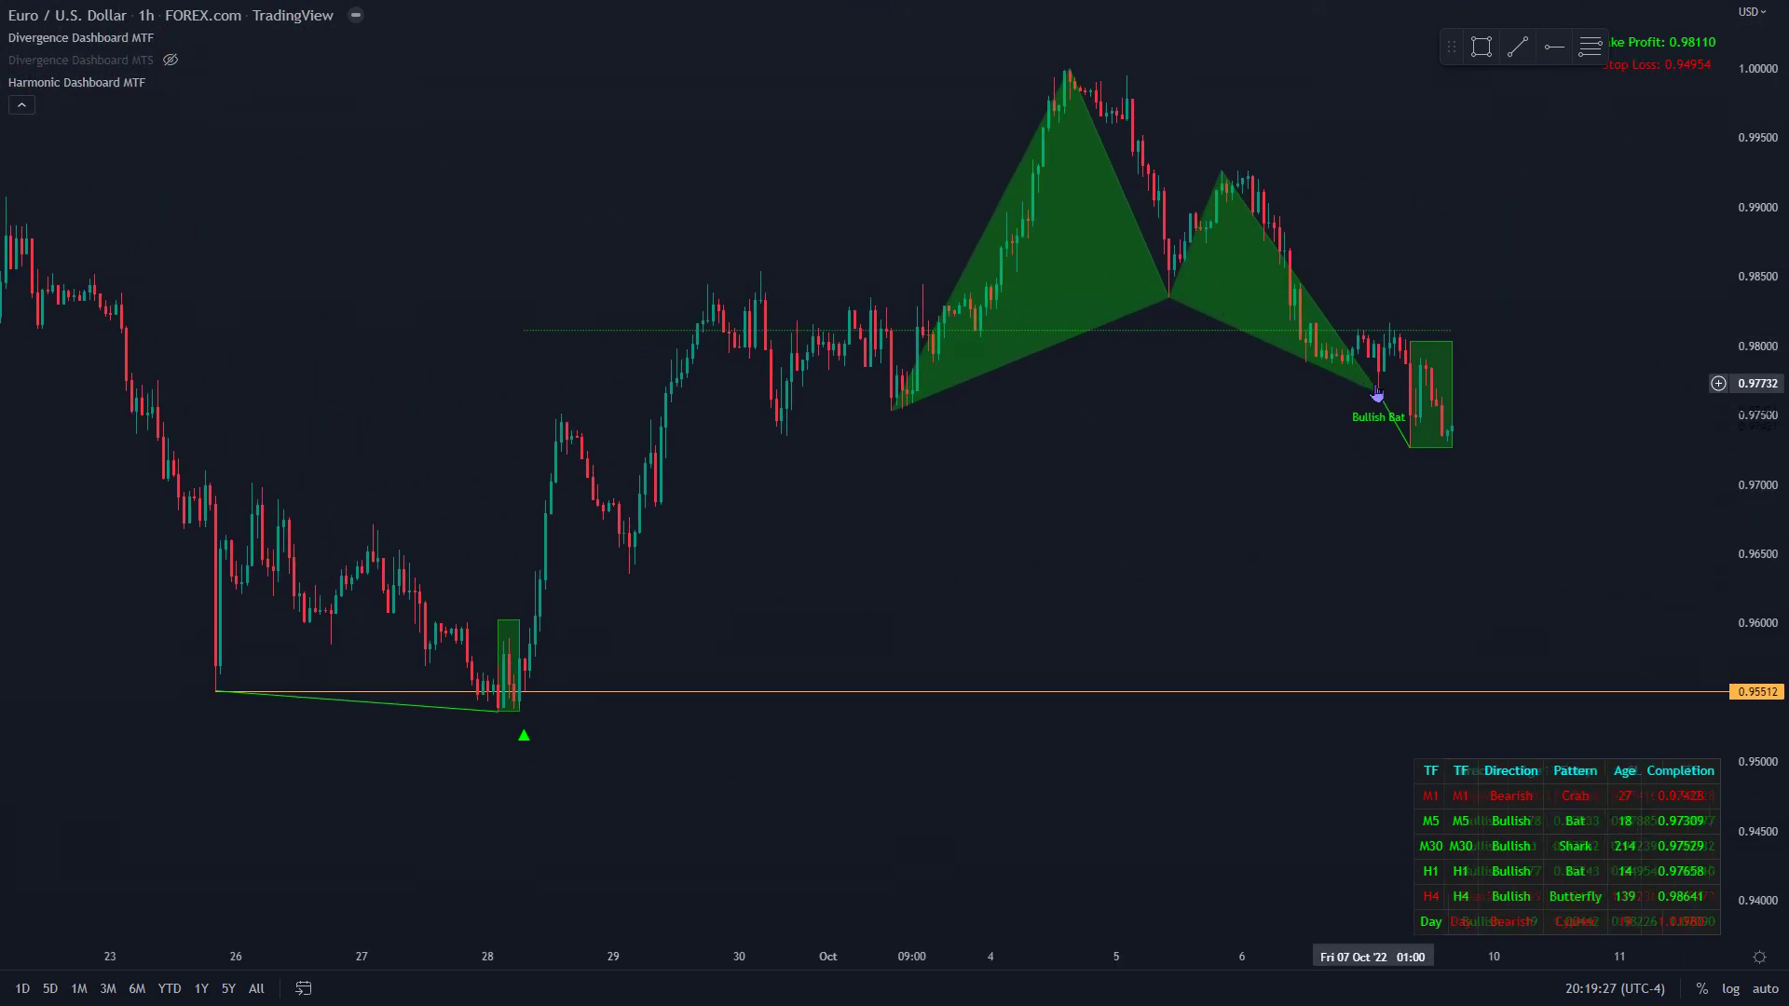
left_click_drag(1057, 517, 1189, 587)
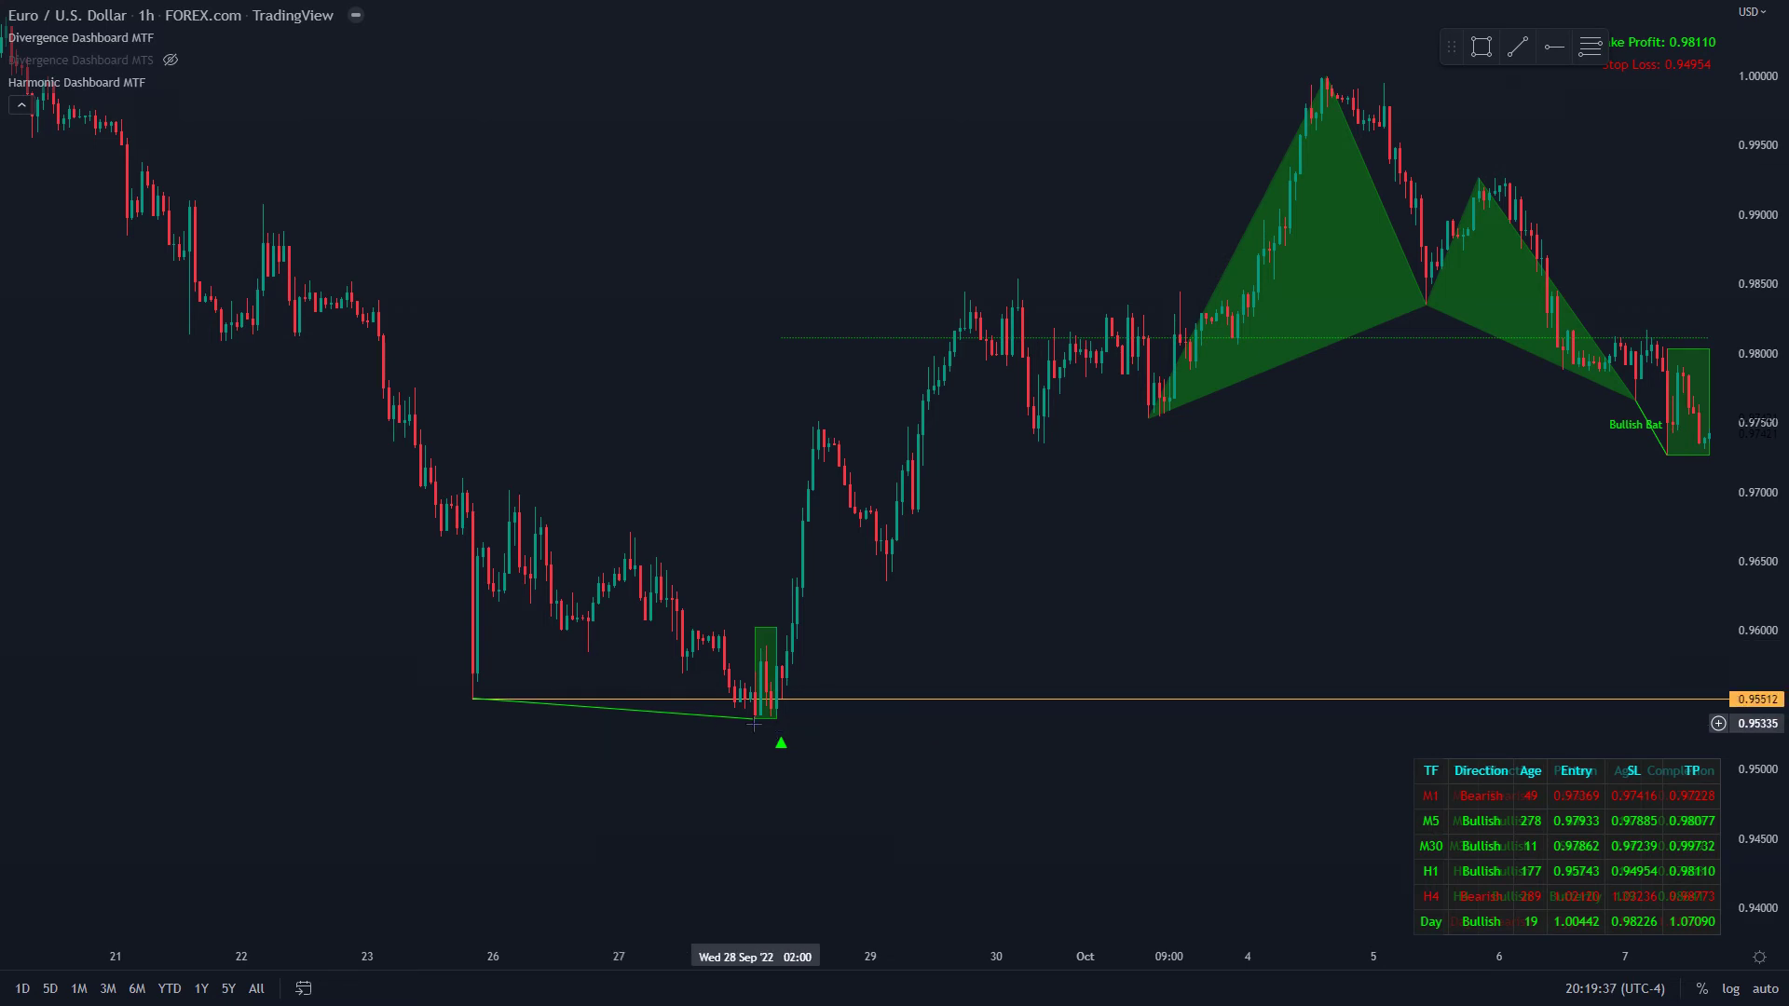
Step: Set the chart interval to 30 minutes and examine the Bullish Butterfly pattern alongside the divergence signal at the 28 September low
type("30")
key("Return")
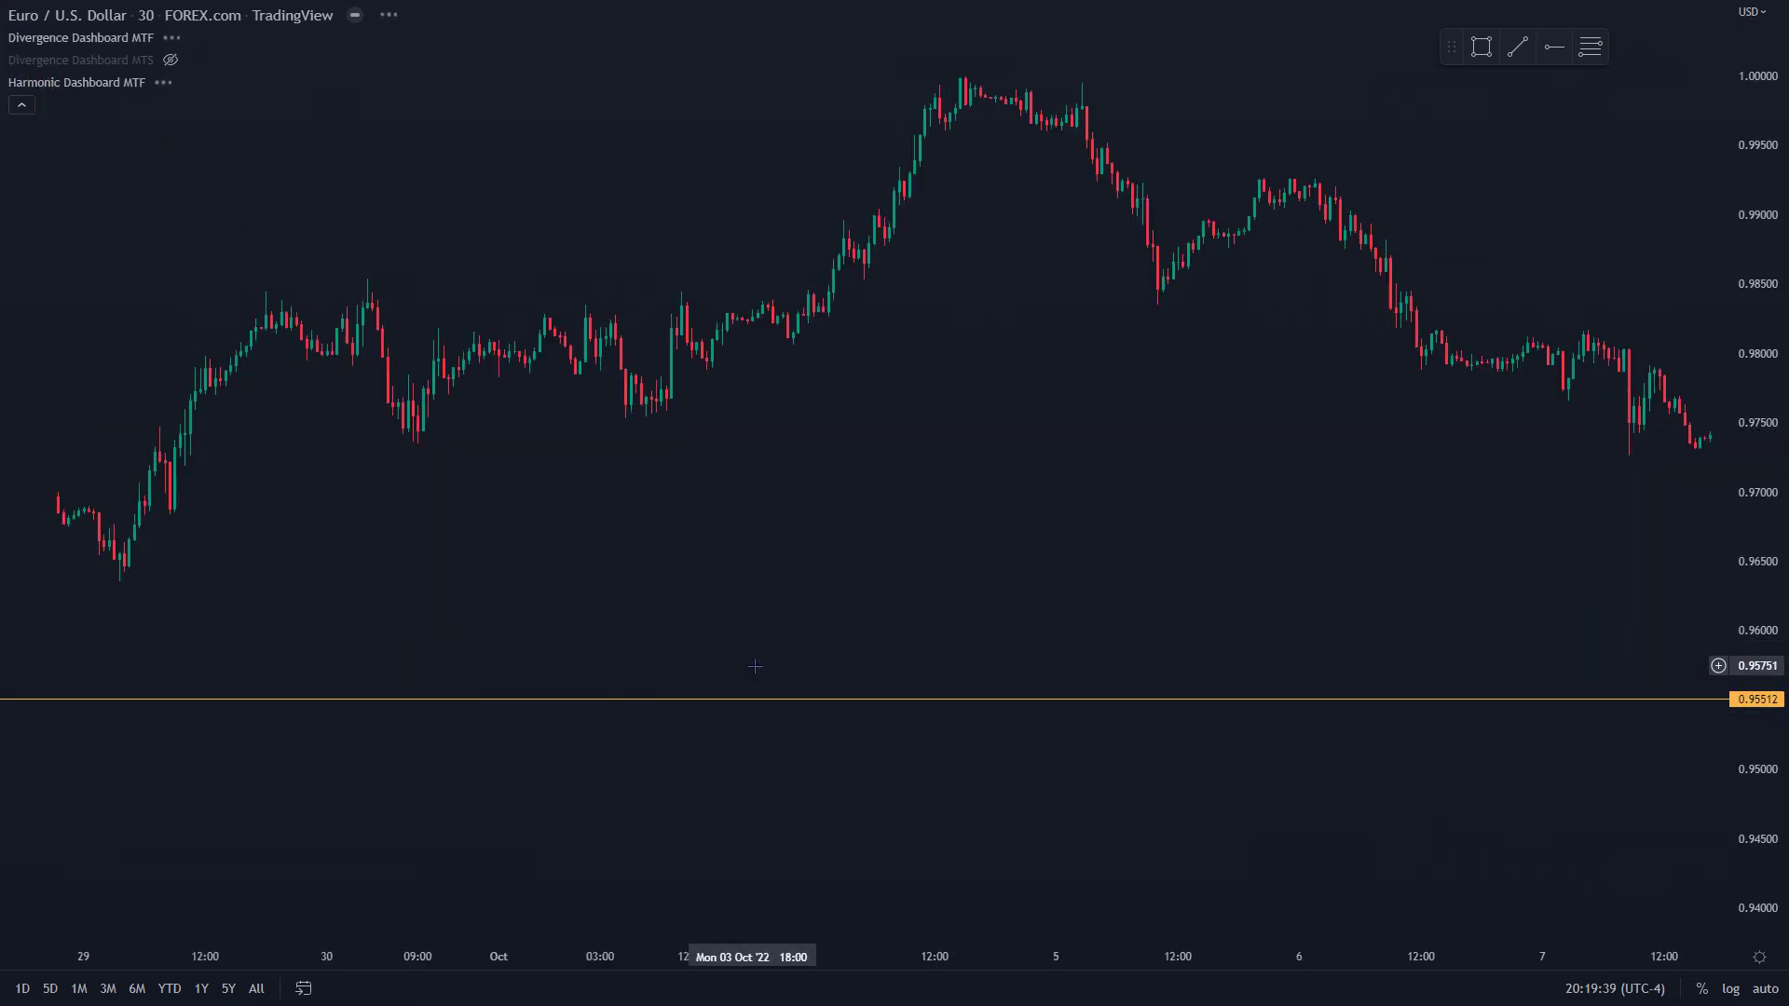
left_click_drag(308, 493, 1211, 448)
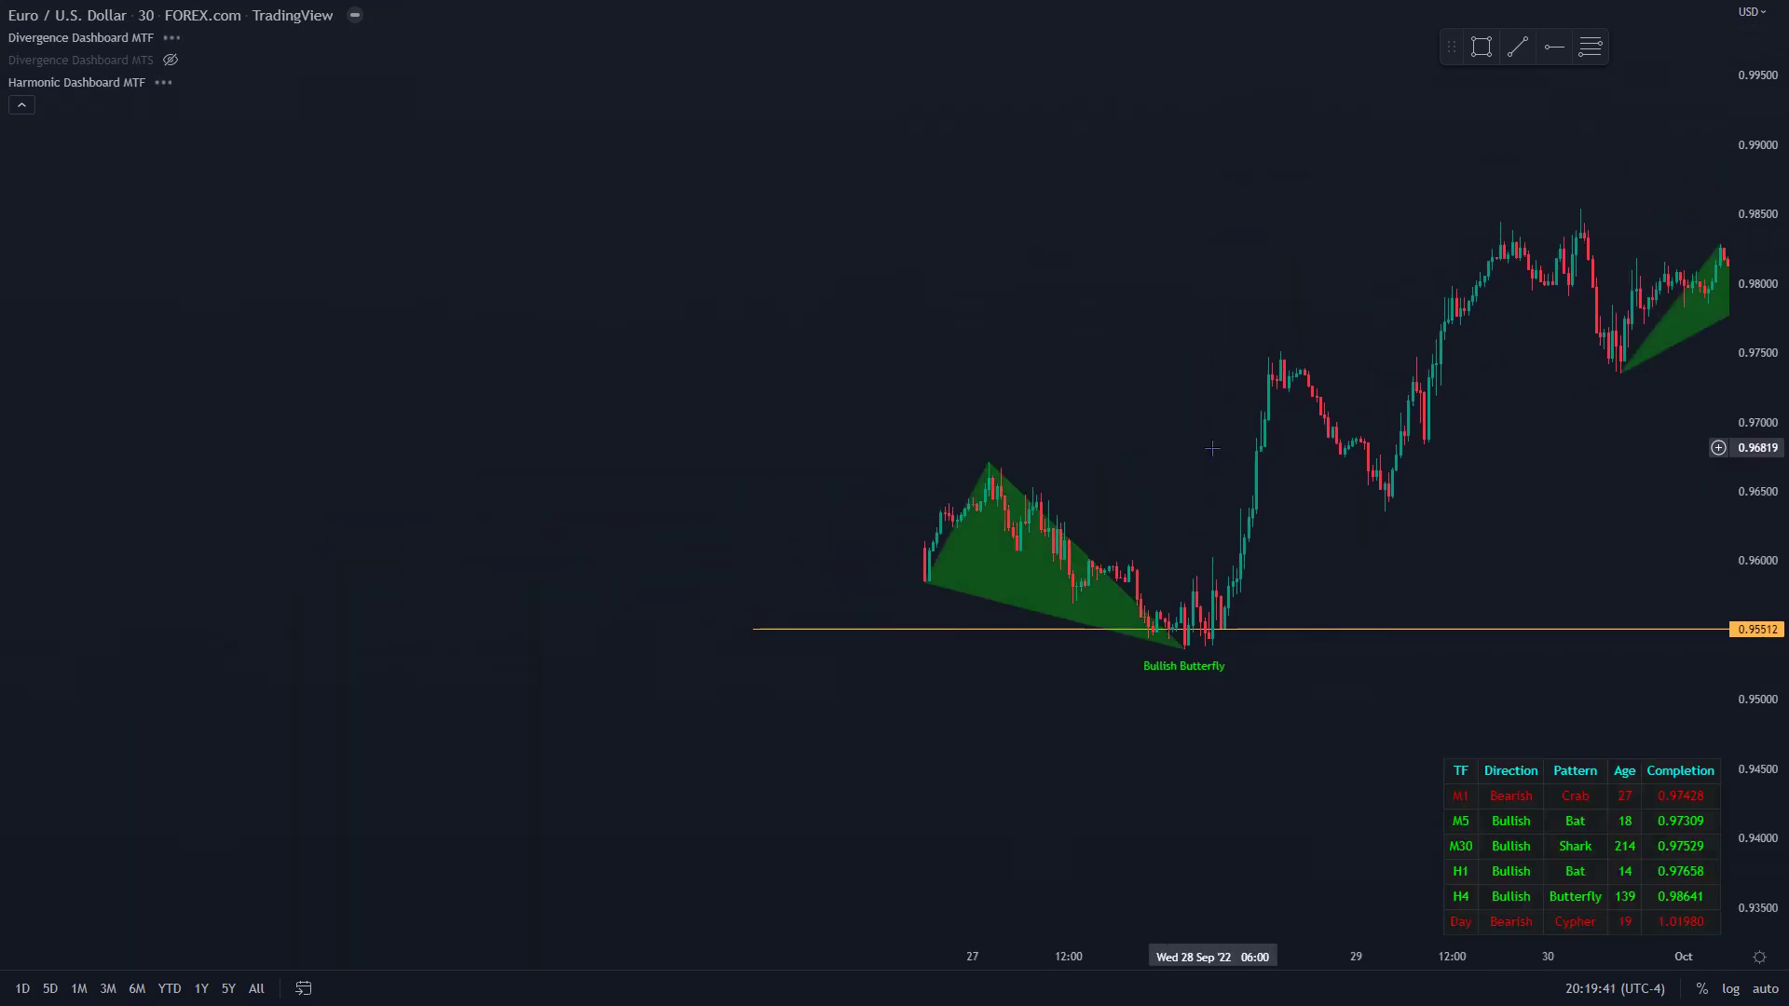
scroll(1211, 448, "up", 2)
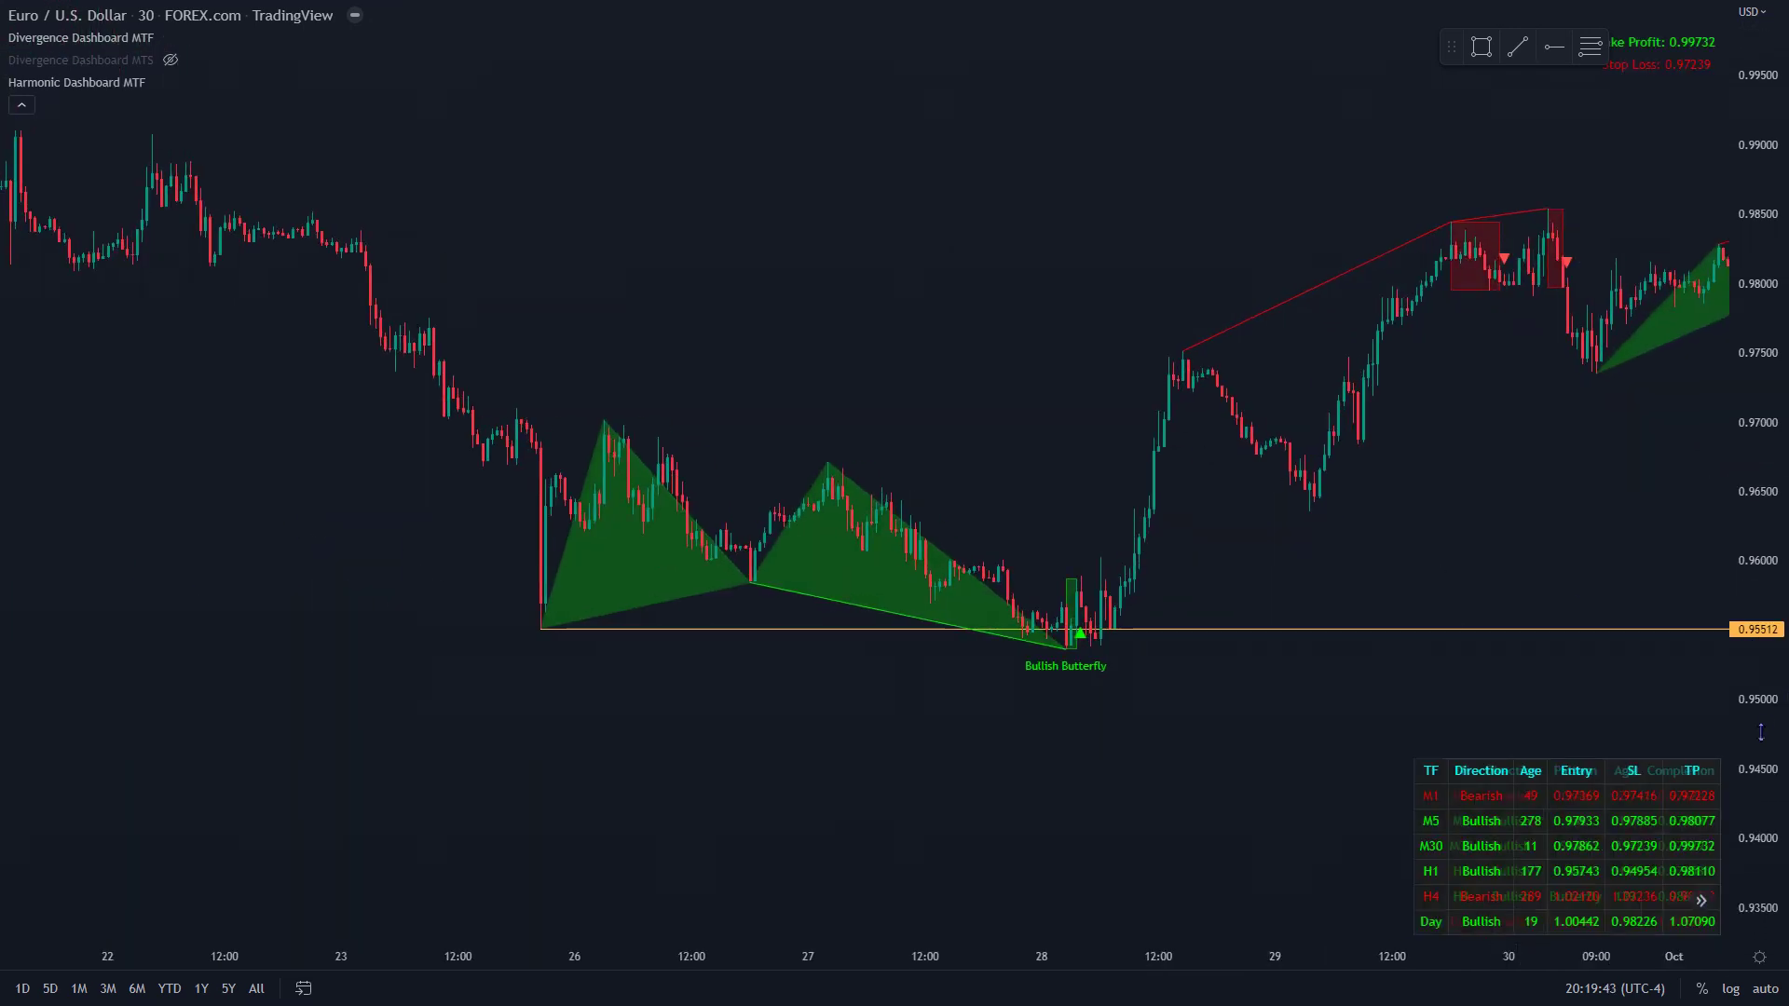
scroll(1407, 503, "up", 3)
scroll(755, 598, "up", 1)
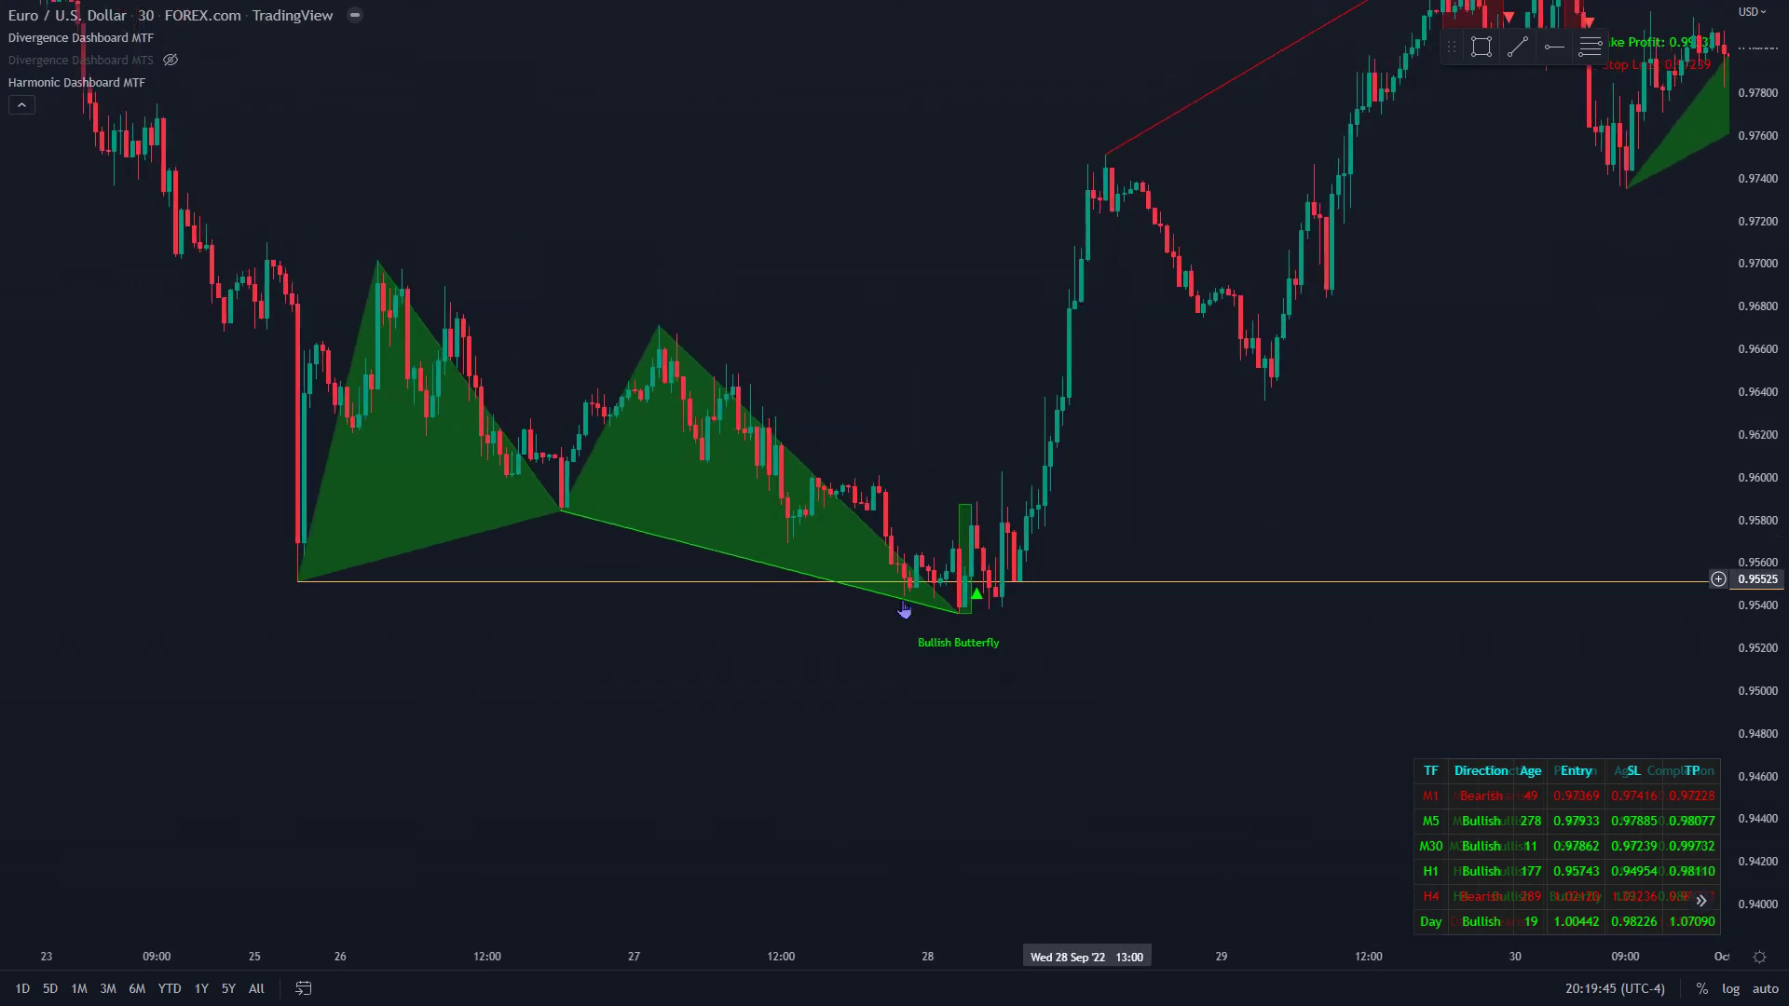
scroll(716, 586, "up", 2)
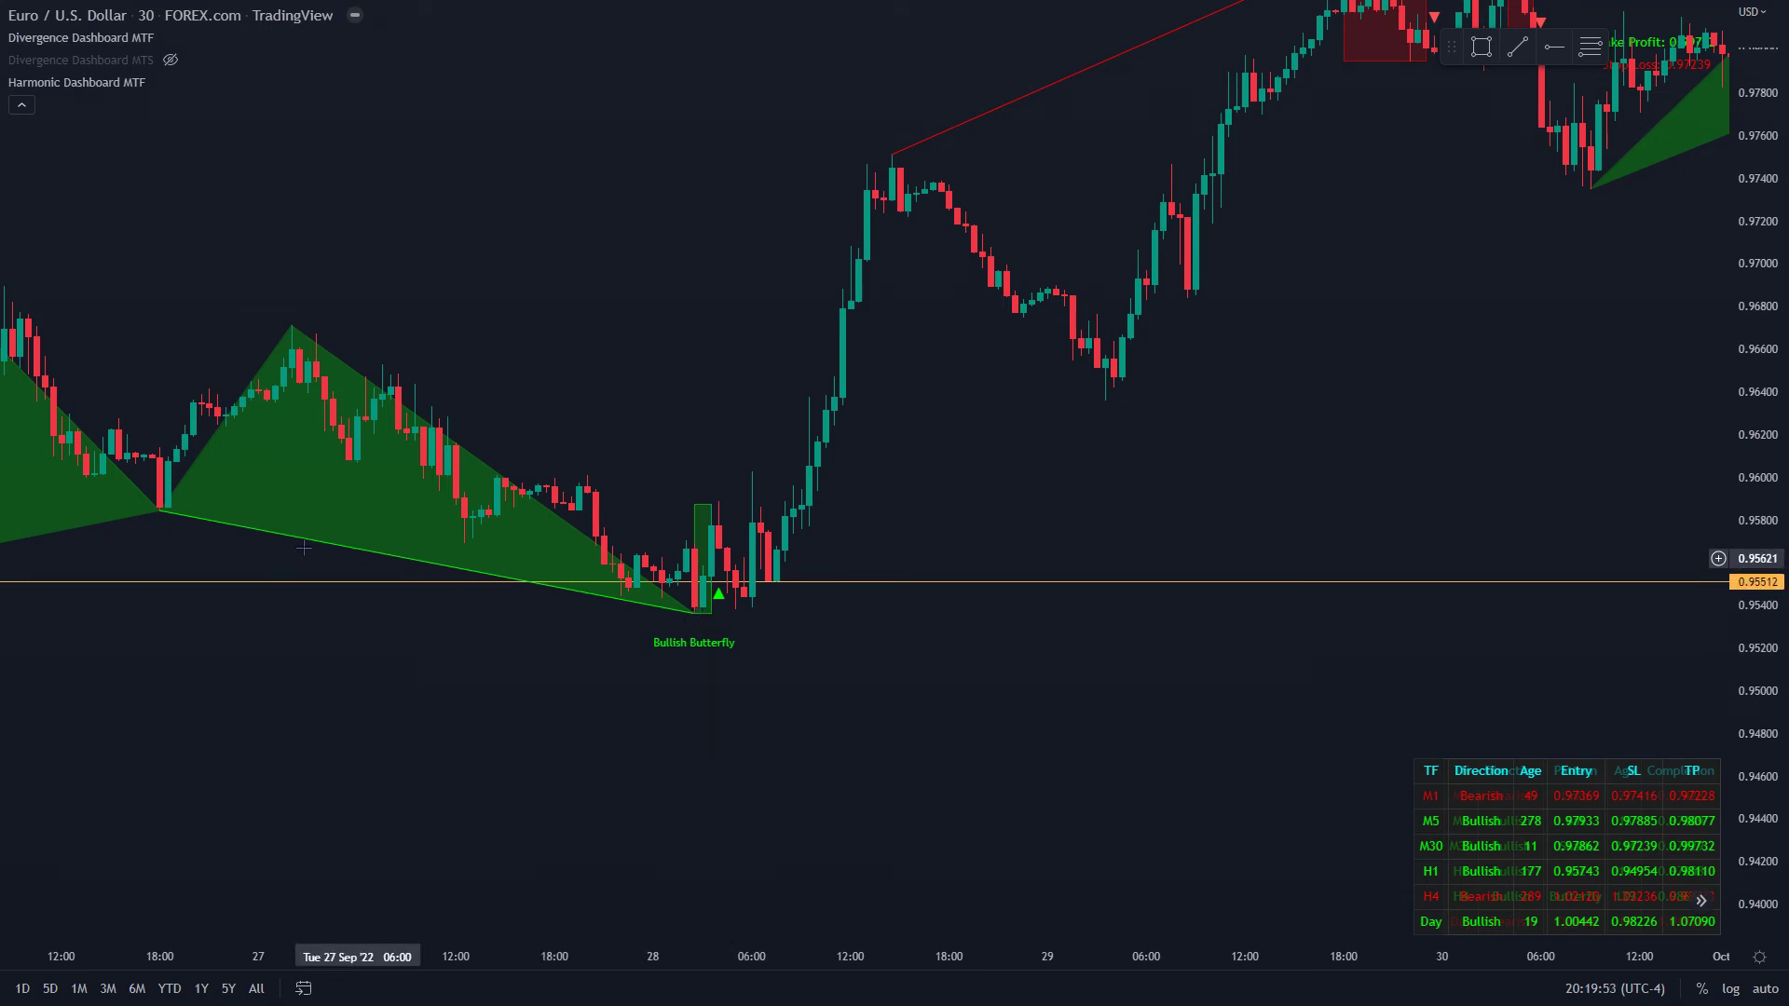
scroll(708, 637, "down", 3)
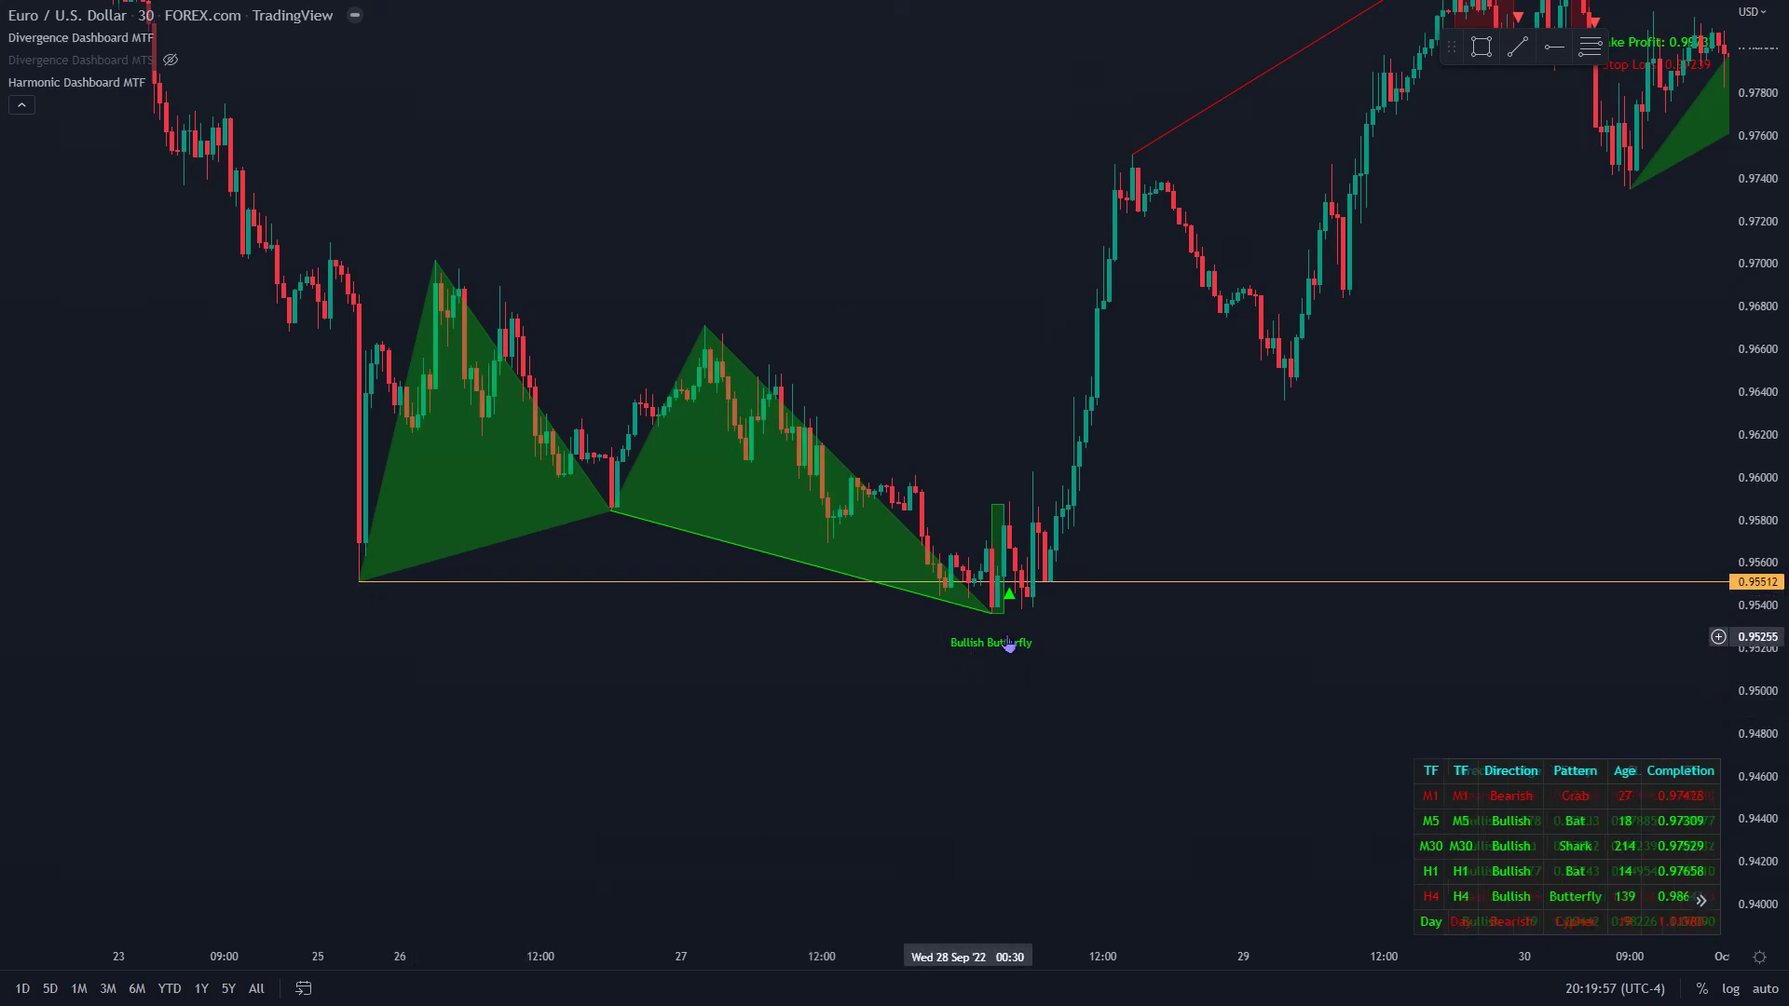
scroll(941, 643, "up", 3)
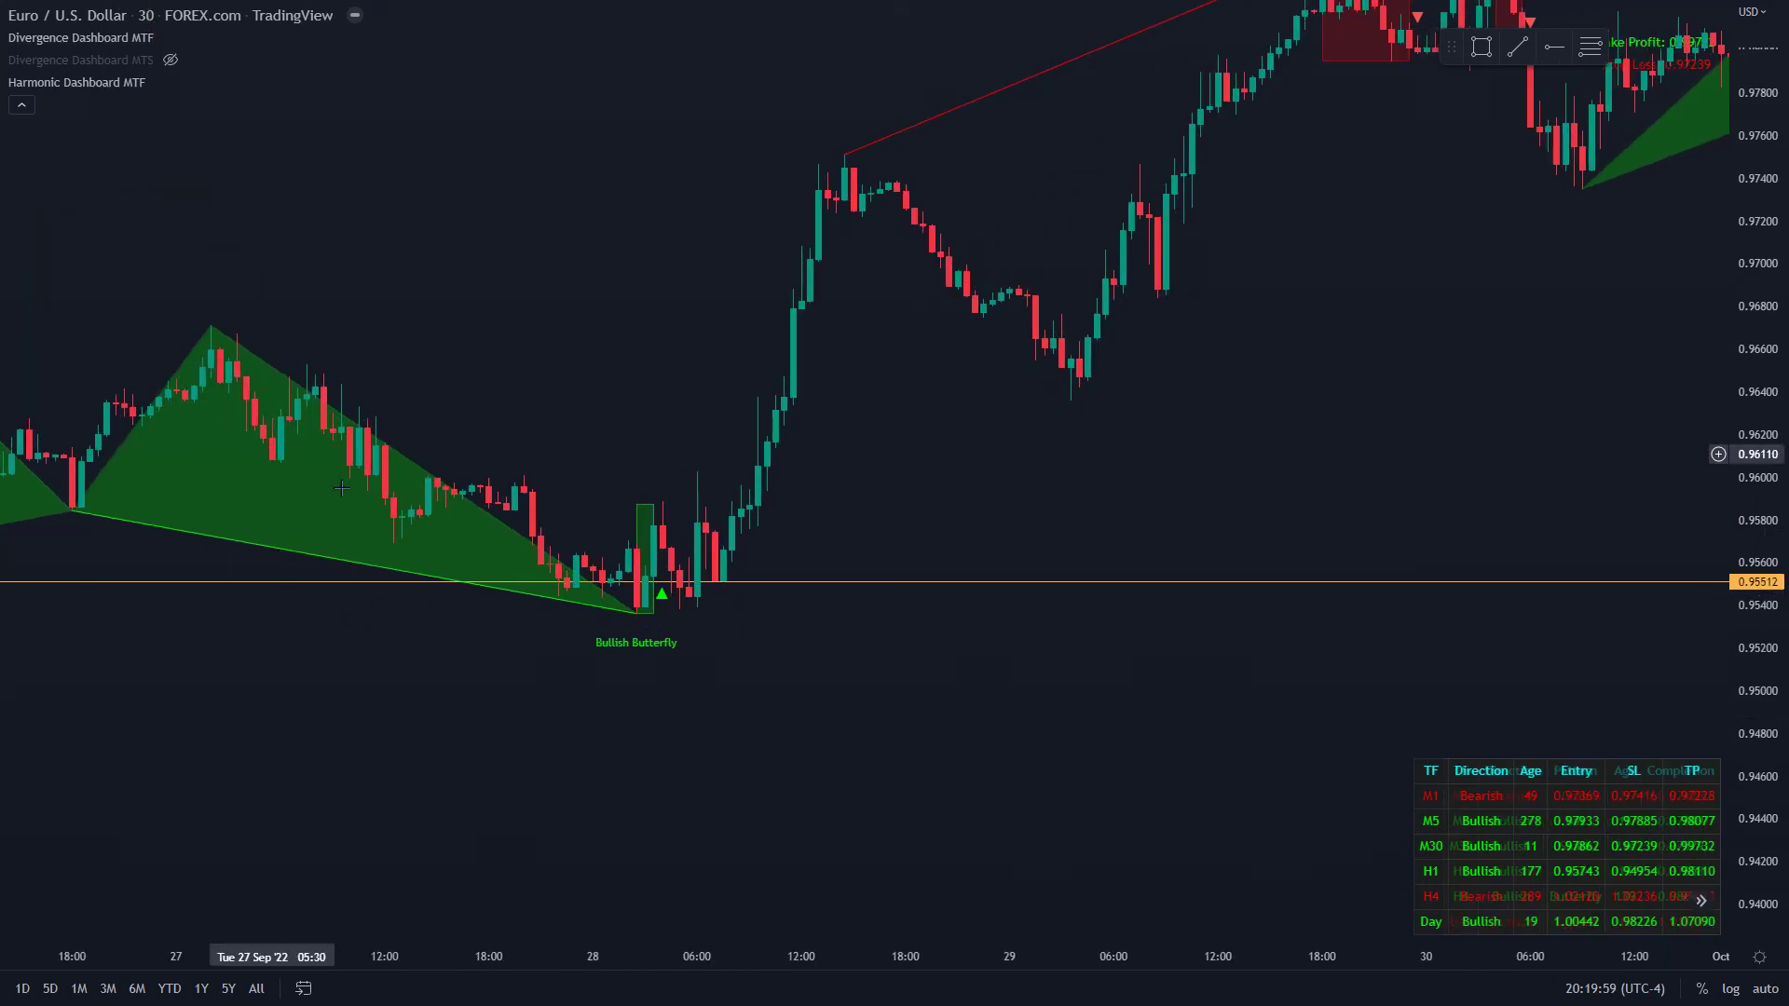
Step: Examine the Bullish Butterfly pattern and the divergence entry arrow around the 28 September low on the 30-minute chart
left_click_drag(1777, 808, 1778, 634)
left_click_drag(1088, 377, 1316, 388)
scroll(723, 624, "up", 3)
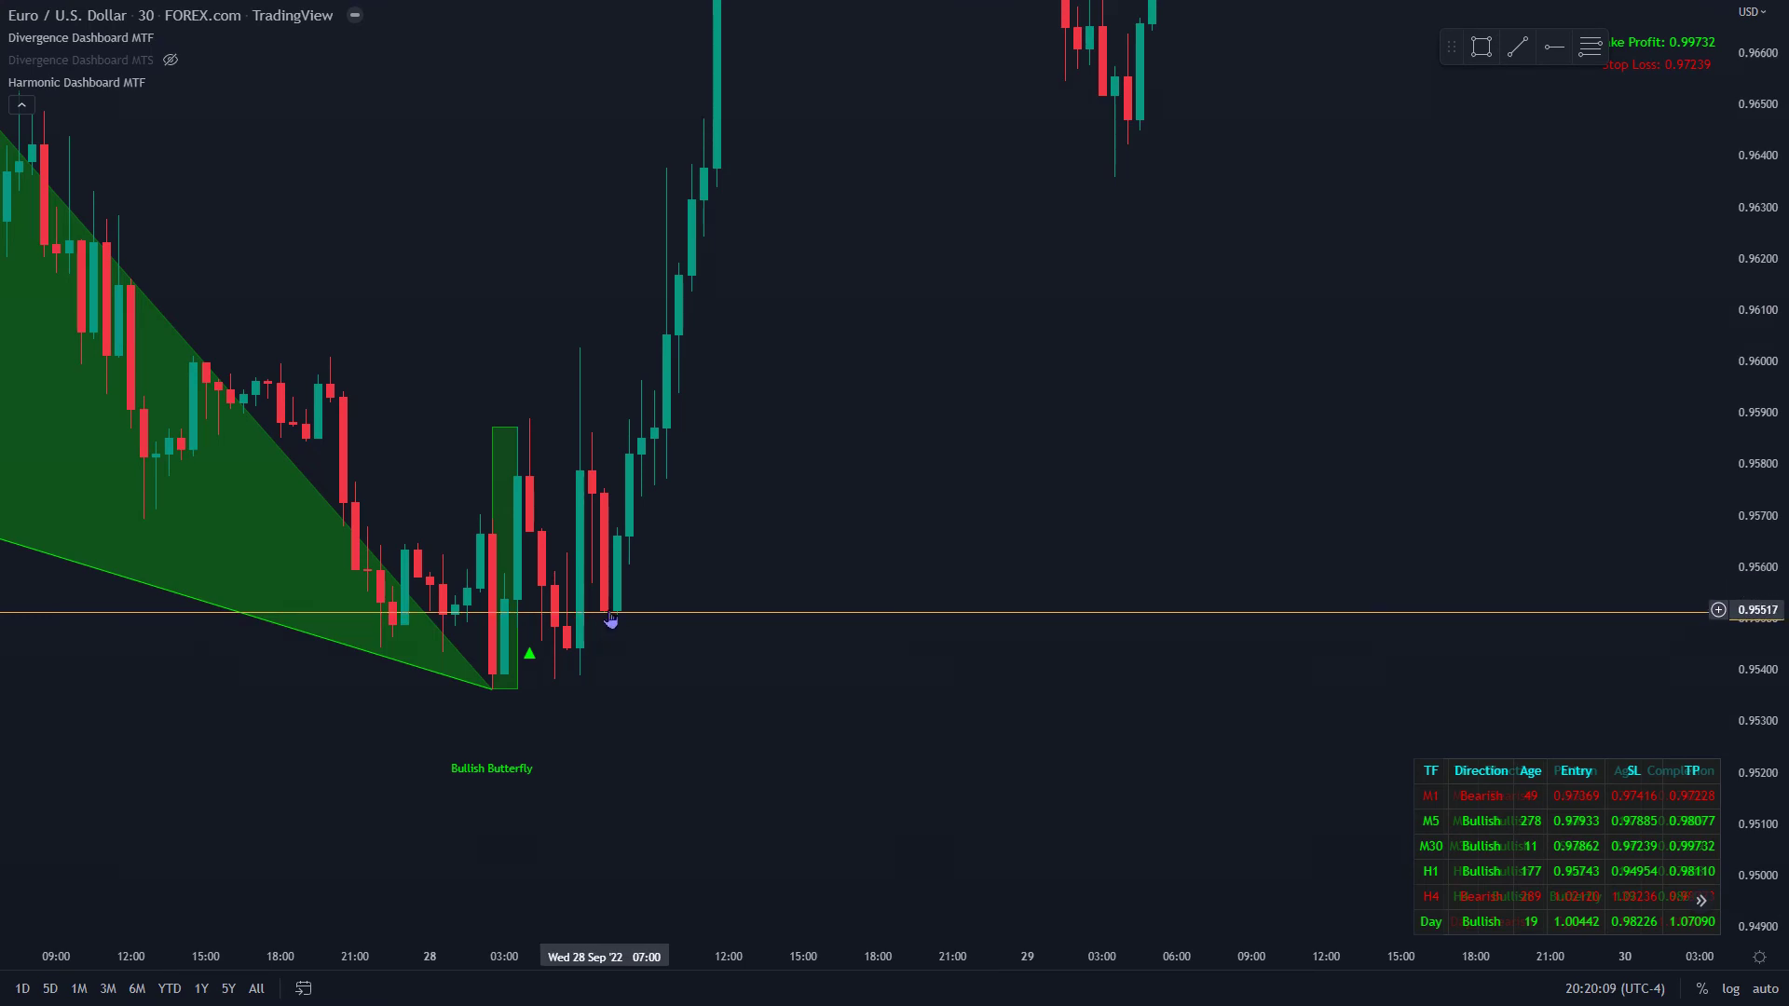
scroll(610, 619, "down", 3)
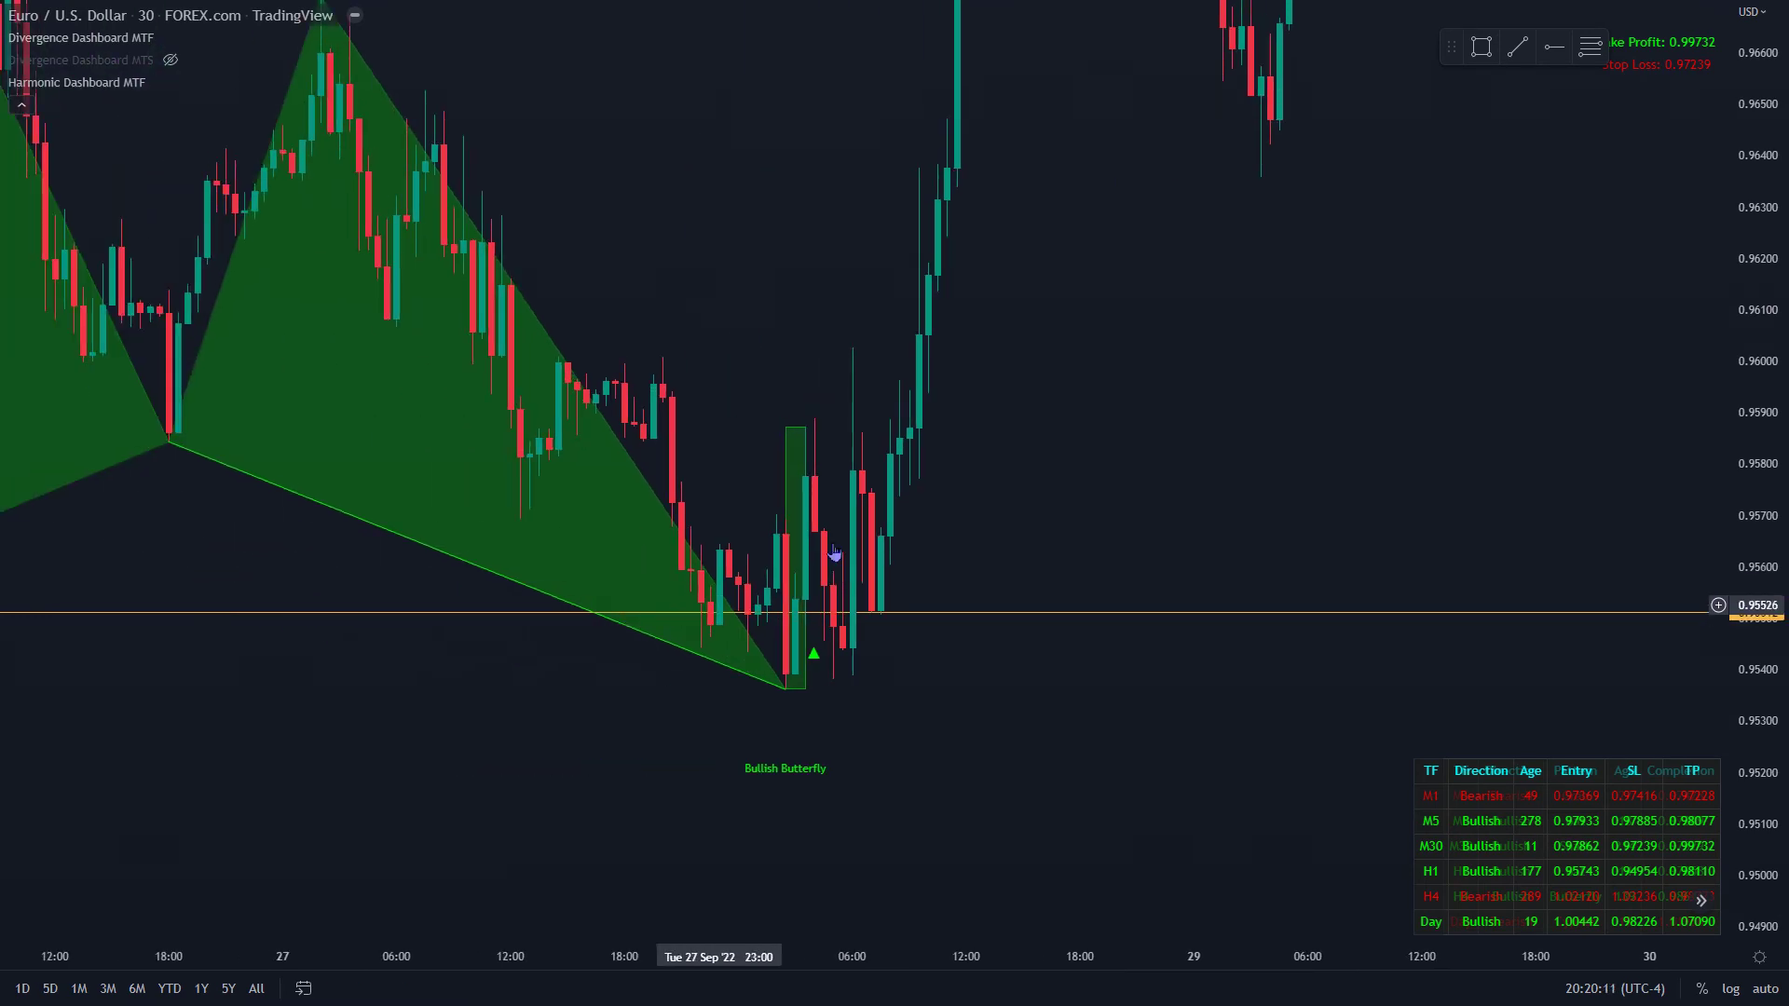
left_click_drag(1766, 313, 1754, 680)
scroll(1345, 533, "down", 5)
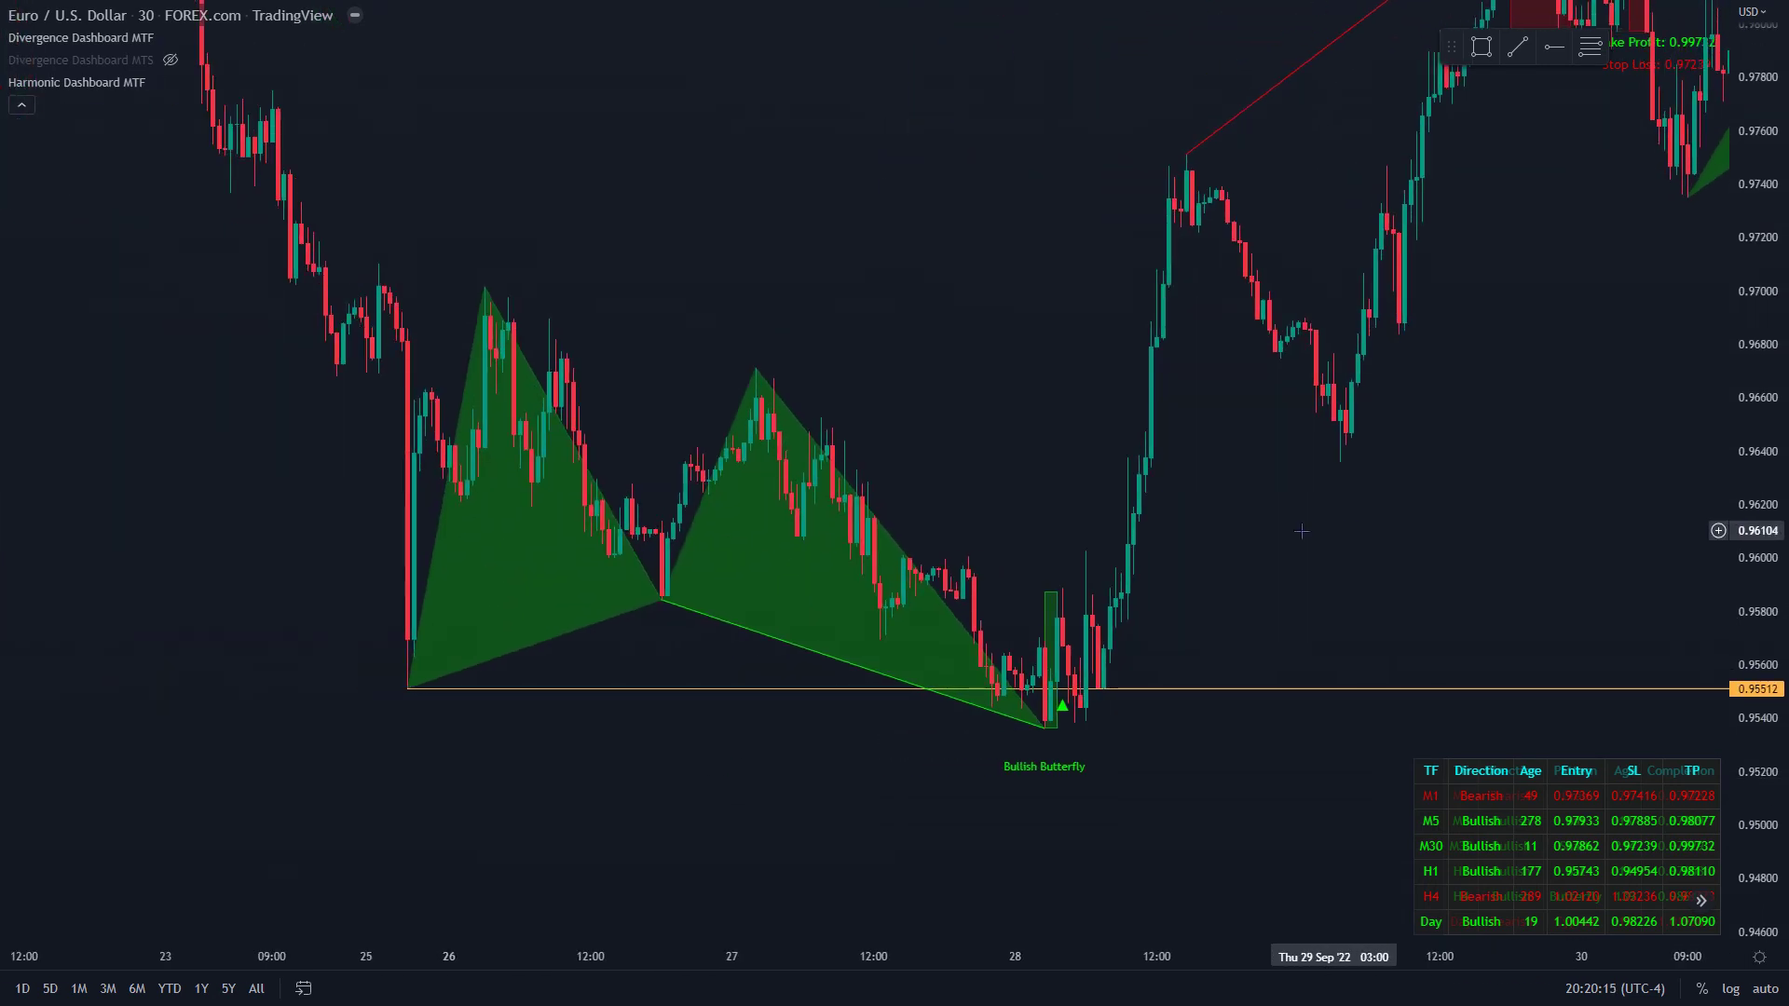
Step: Trace the rally from the Bullish Butterfly low to the bearish divergences and the Bullish Shark pattern, and compare it with the entry arrow
left_click_drag(1422, 377, 966, 552)
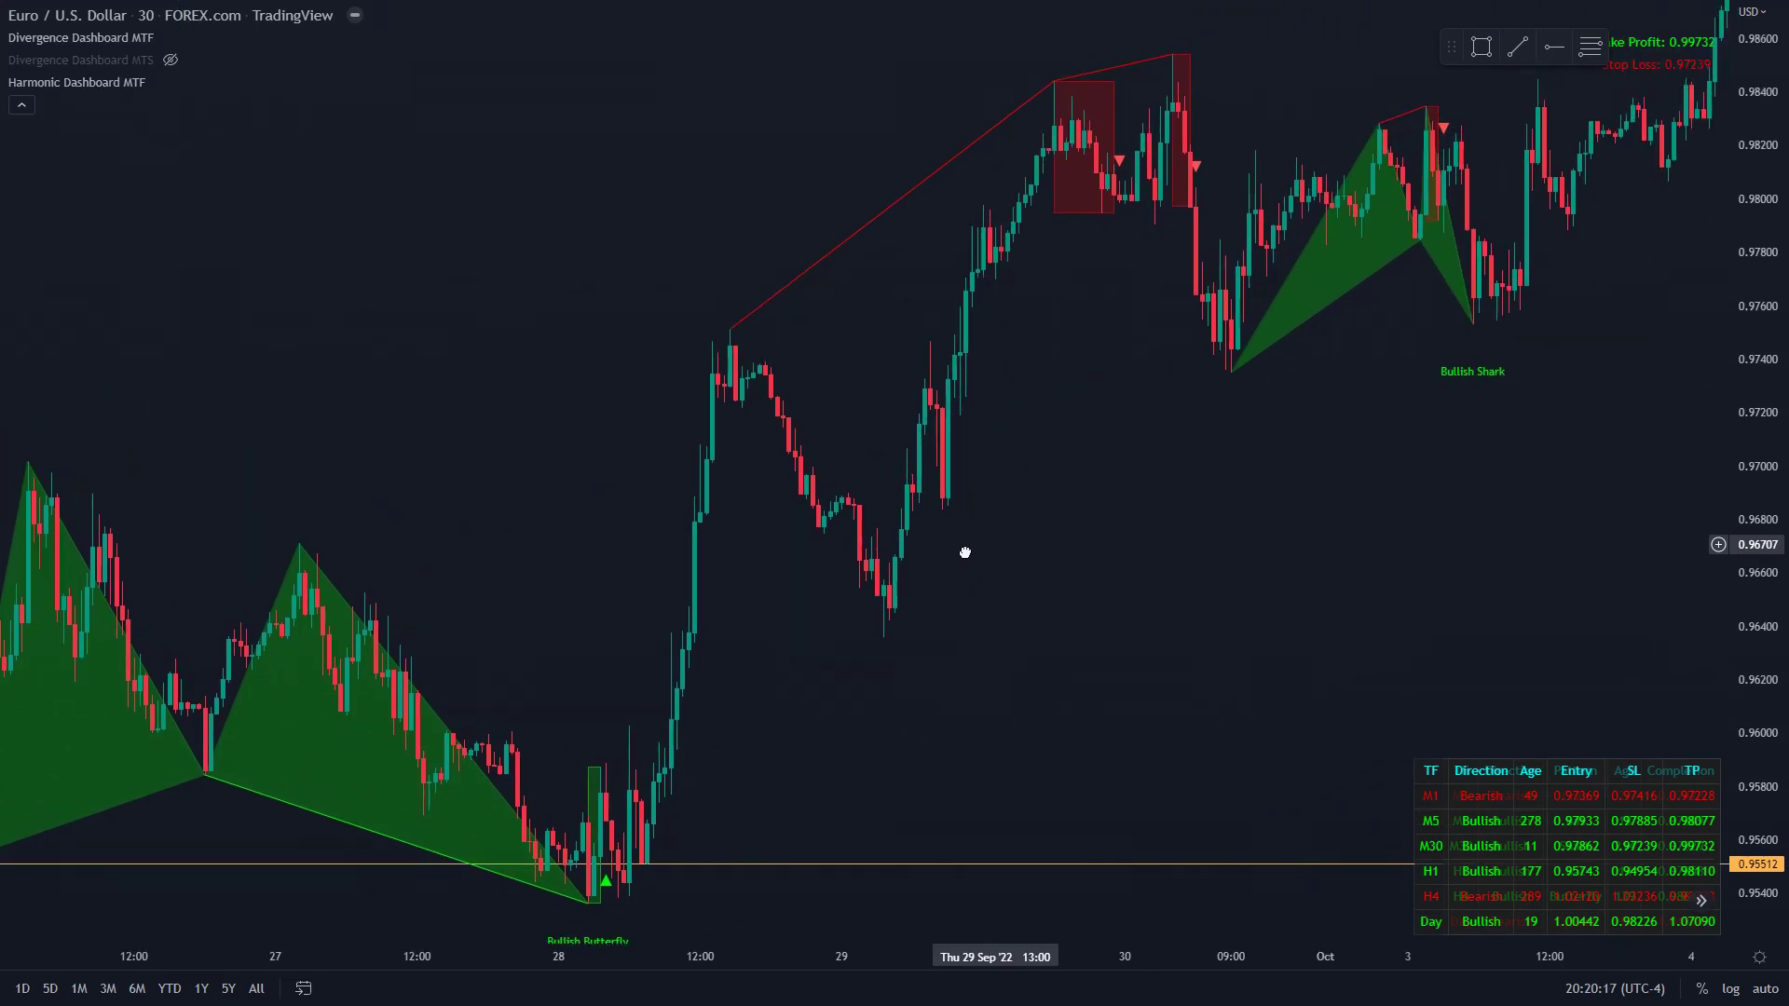
scroll(990, 575, "right", 5)
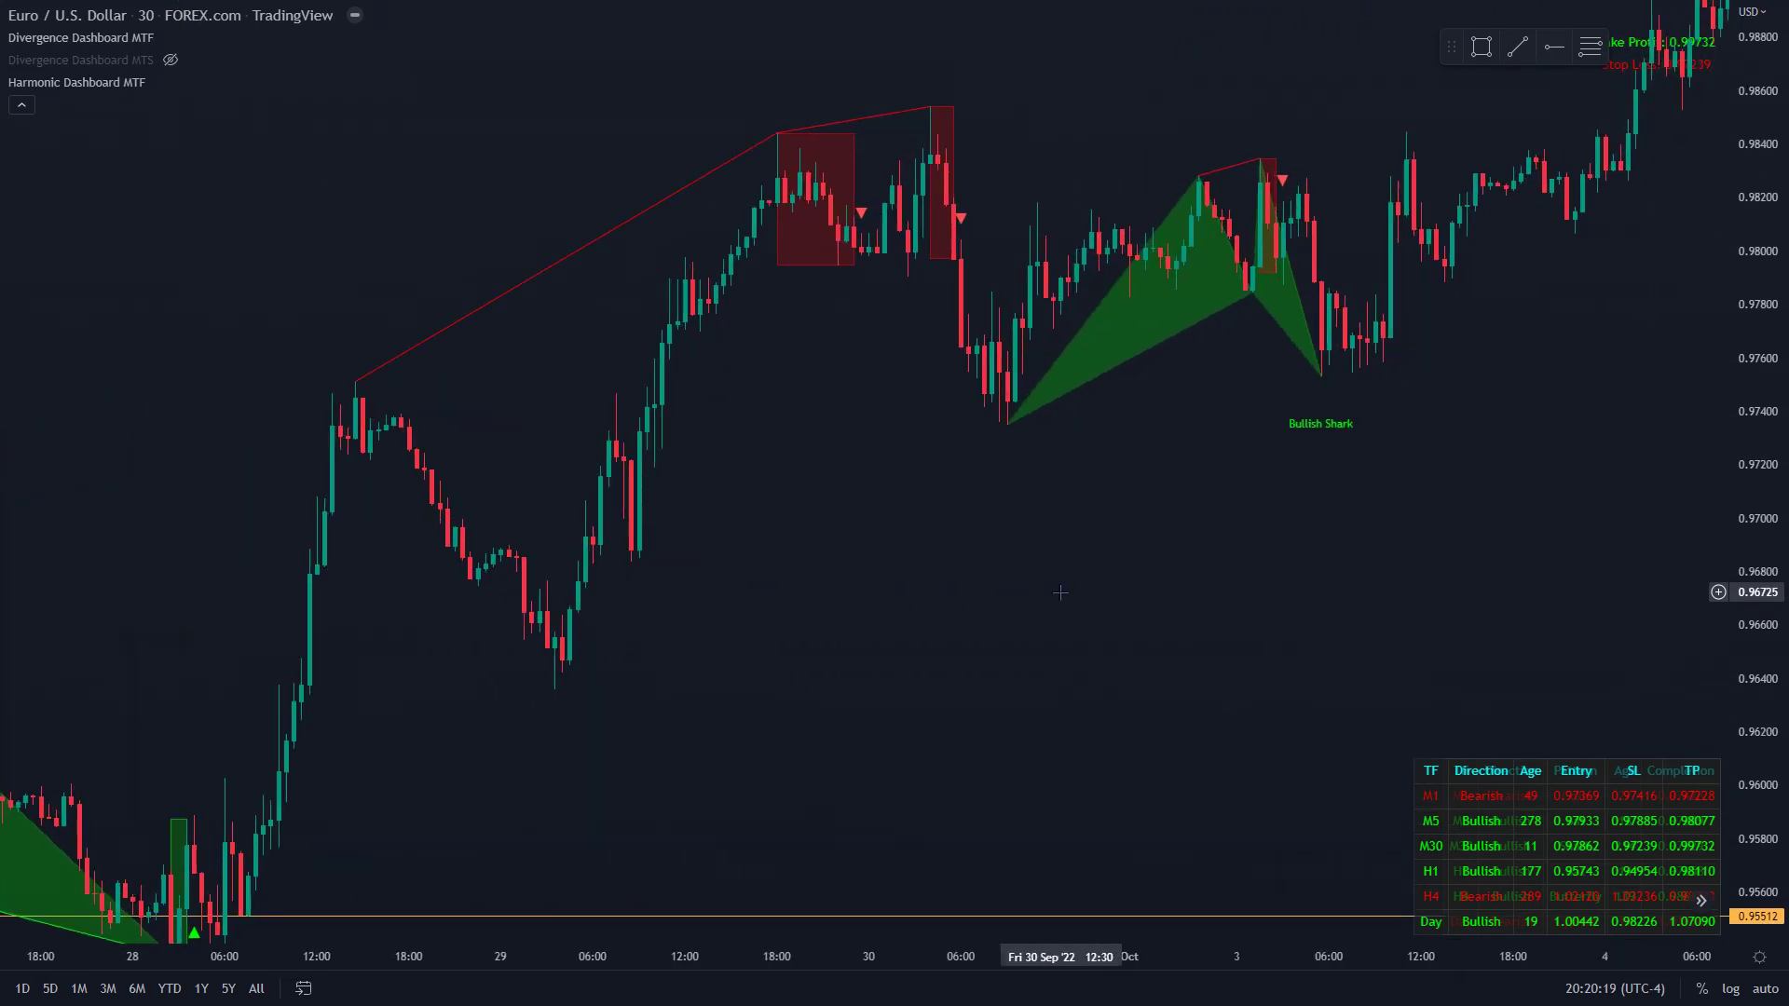
scroll(1060, 592, "right", 2)
scroll(1677, 517, "down", 2)
scroll(1677, 517, "down", 1)
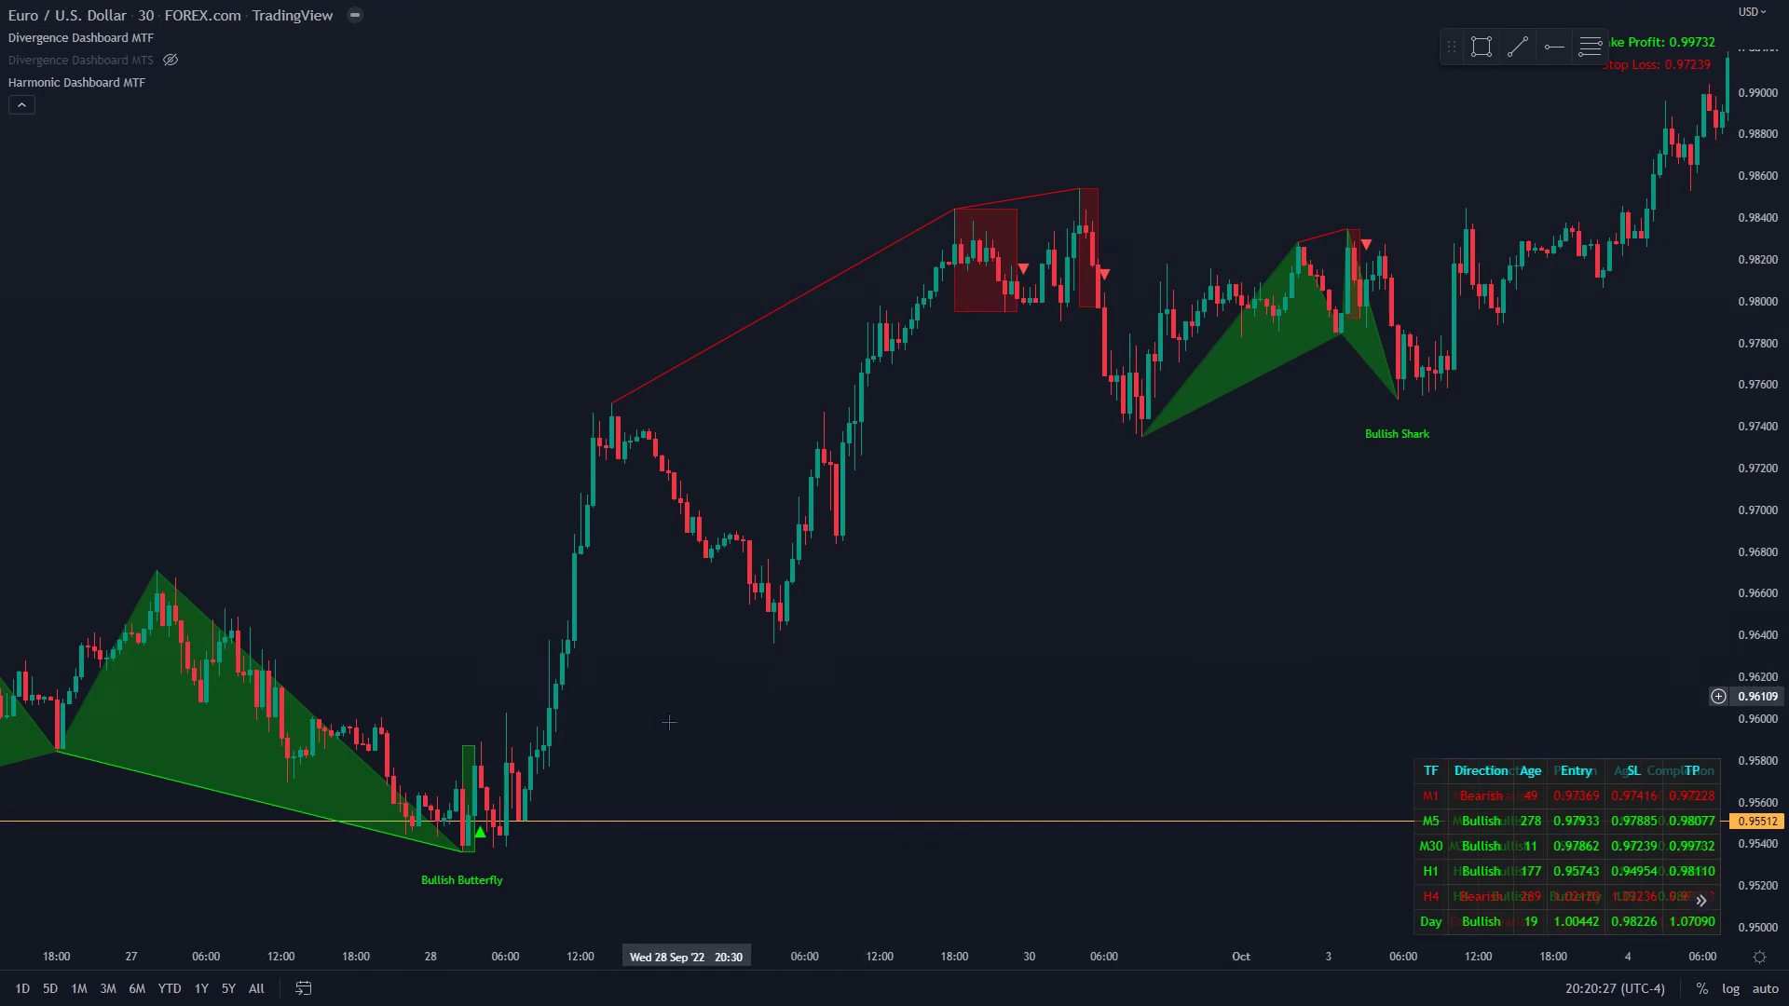
left_click_drag(626, 776, 1087, 628)
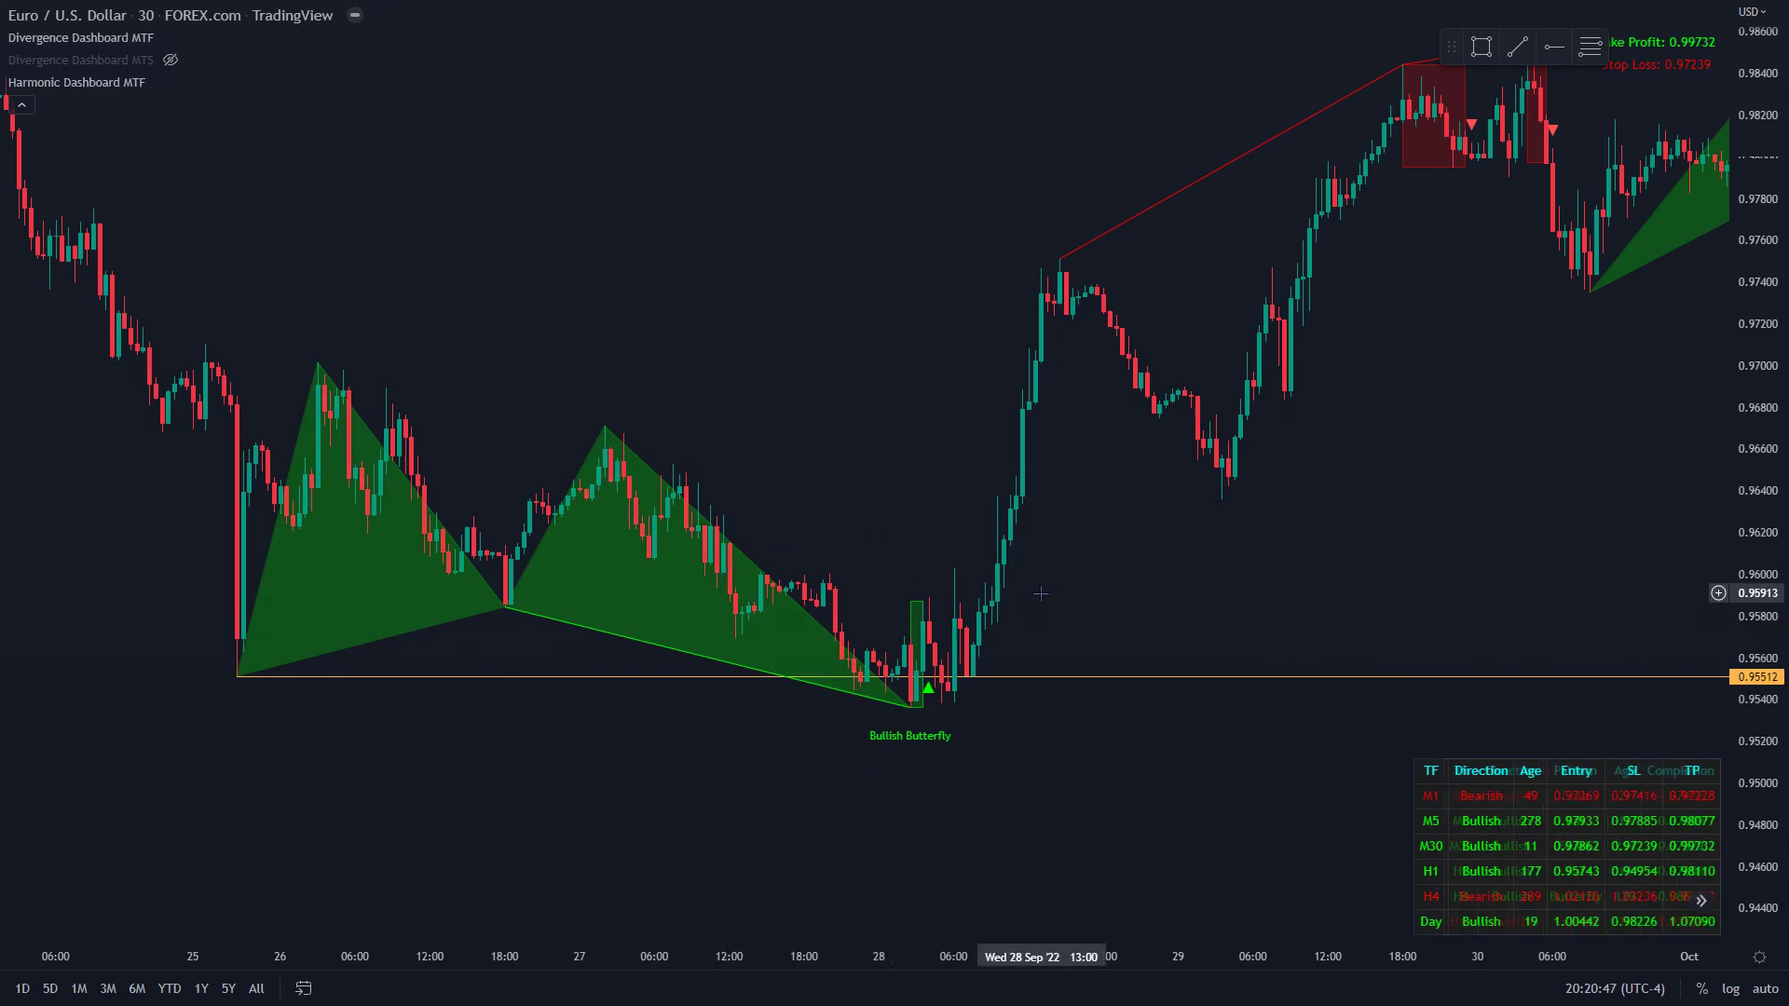
left_click_drag(1041, 593, 795, 657)
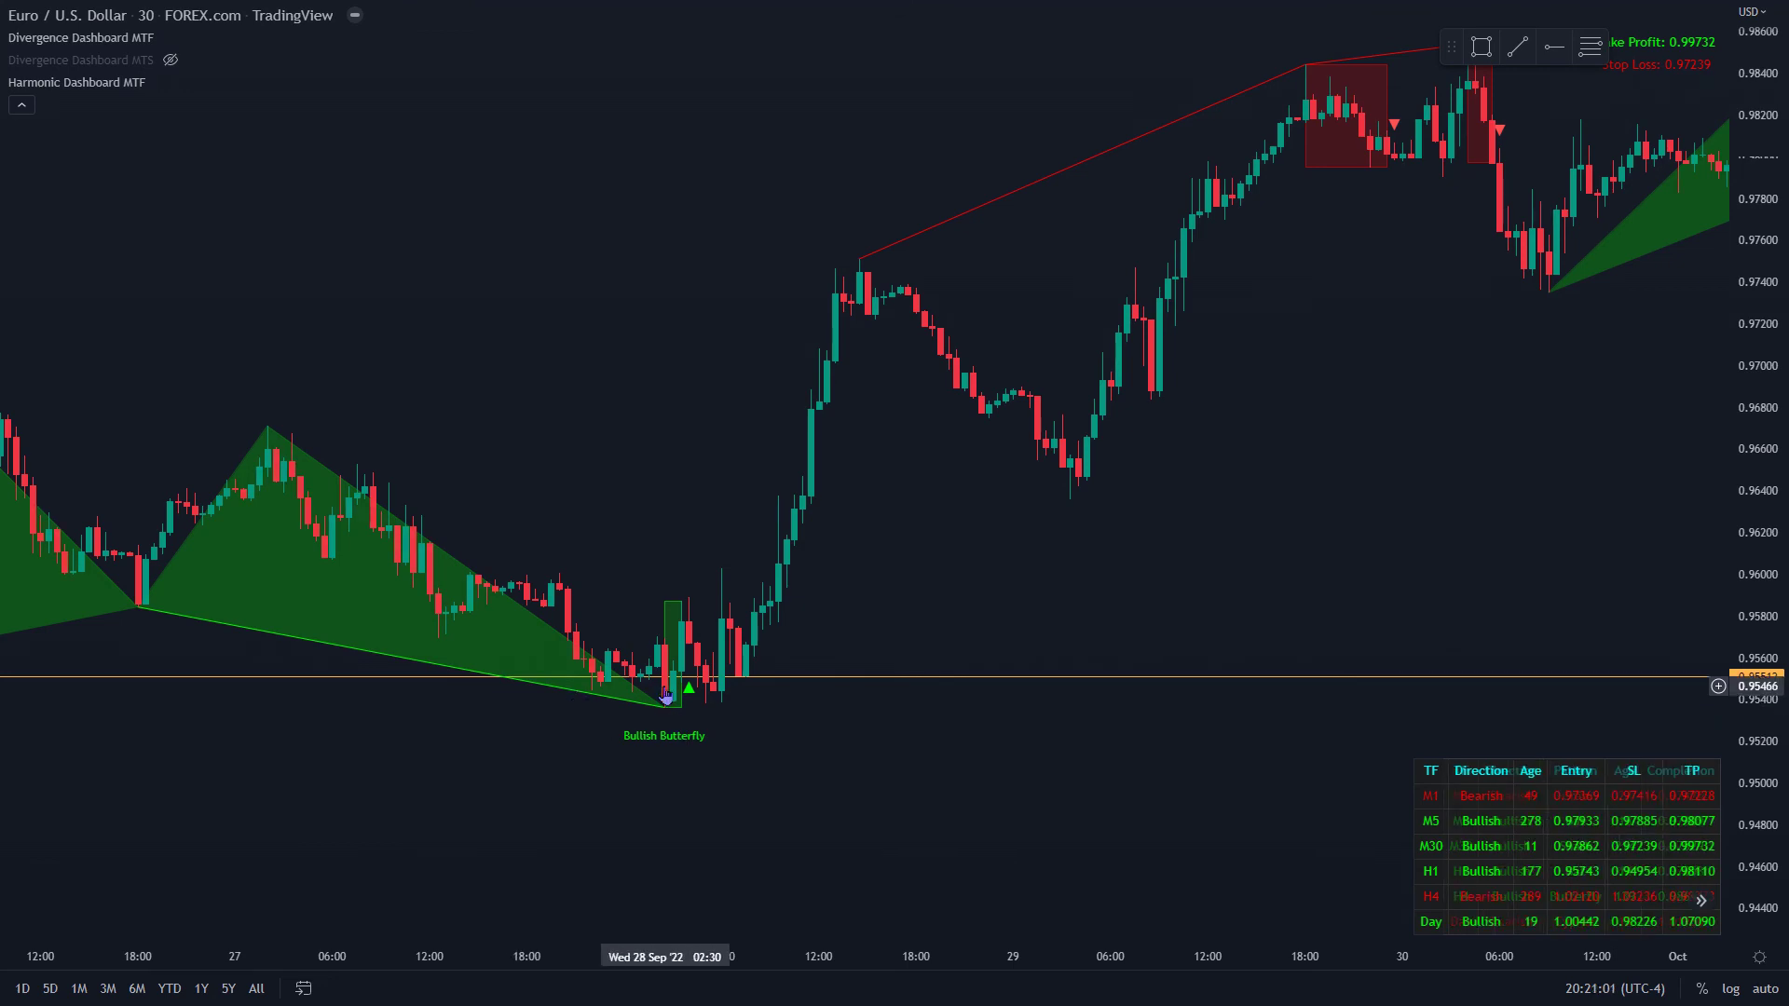
scroll(559, 685, "down", 1)
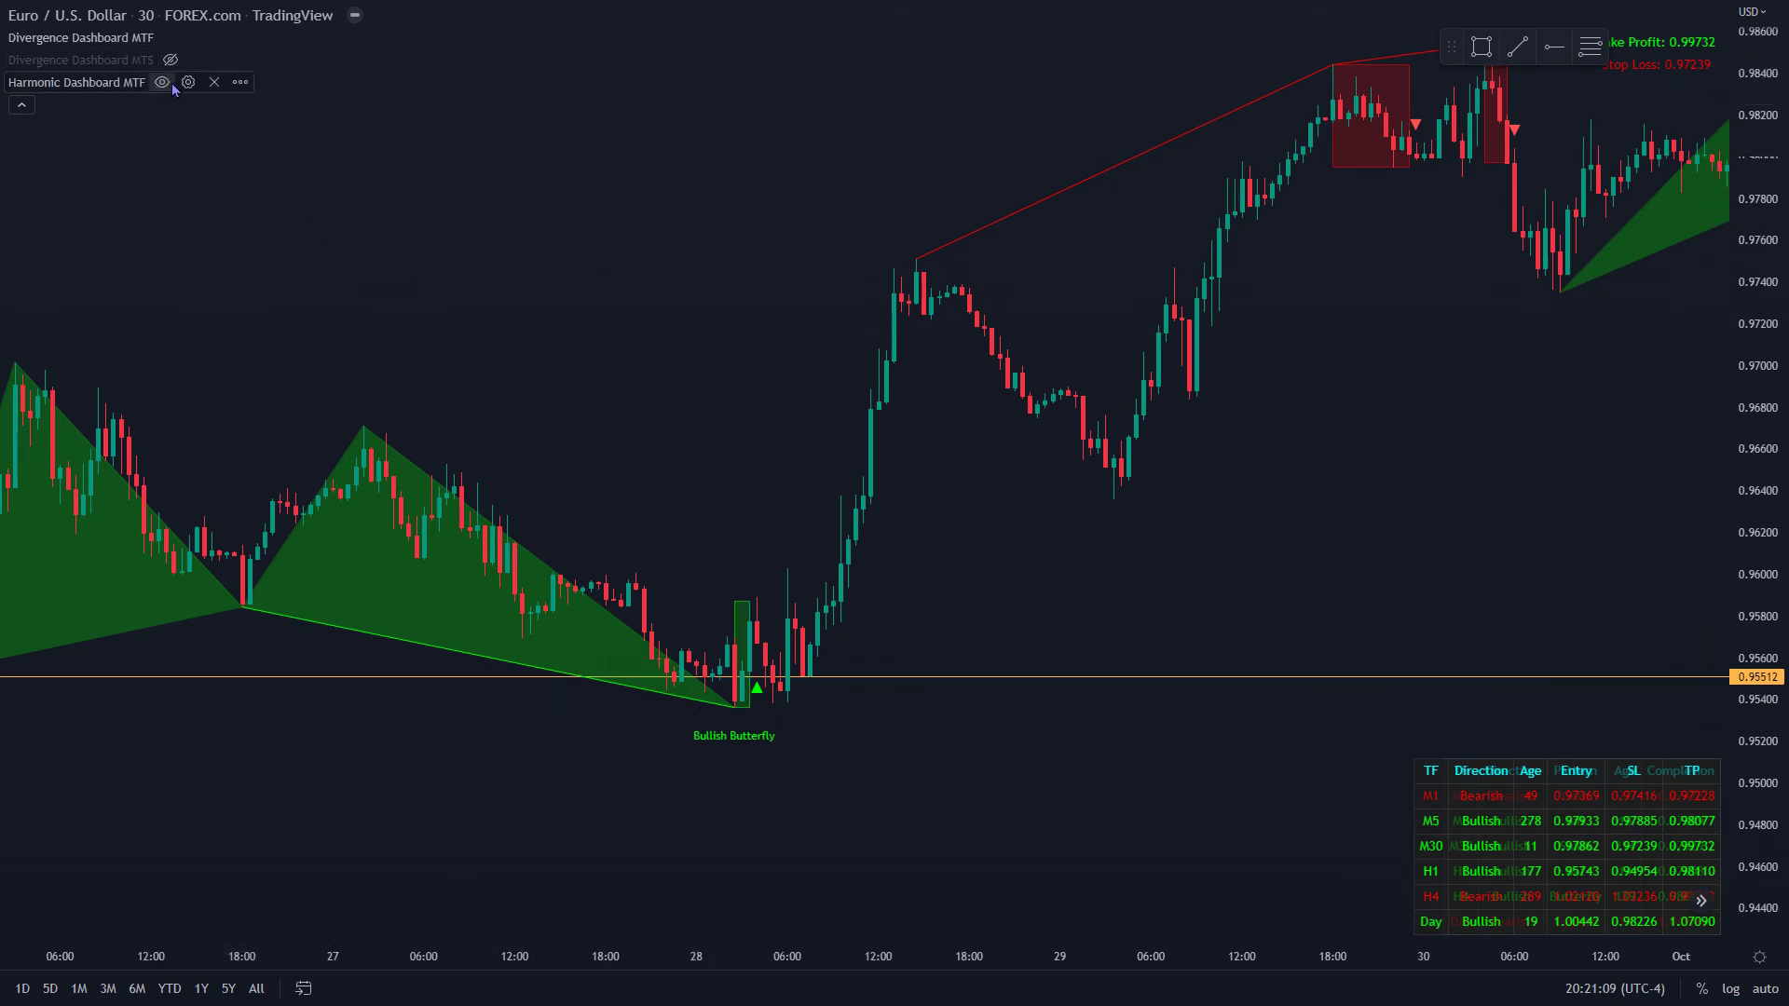
Step: Hide the Harmonic Dashboard MTF indicator and examine the latest bullish divergence signal on 7 October
left_click(162, 83)
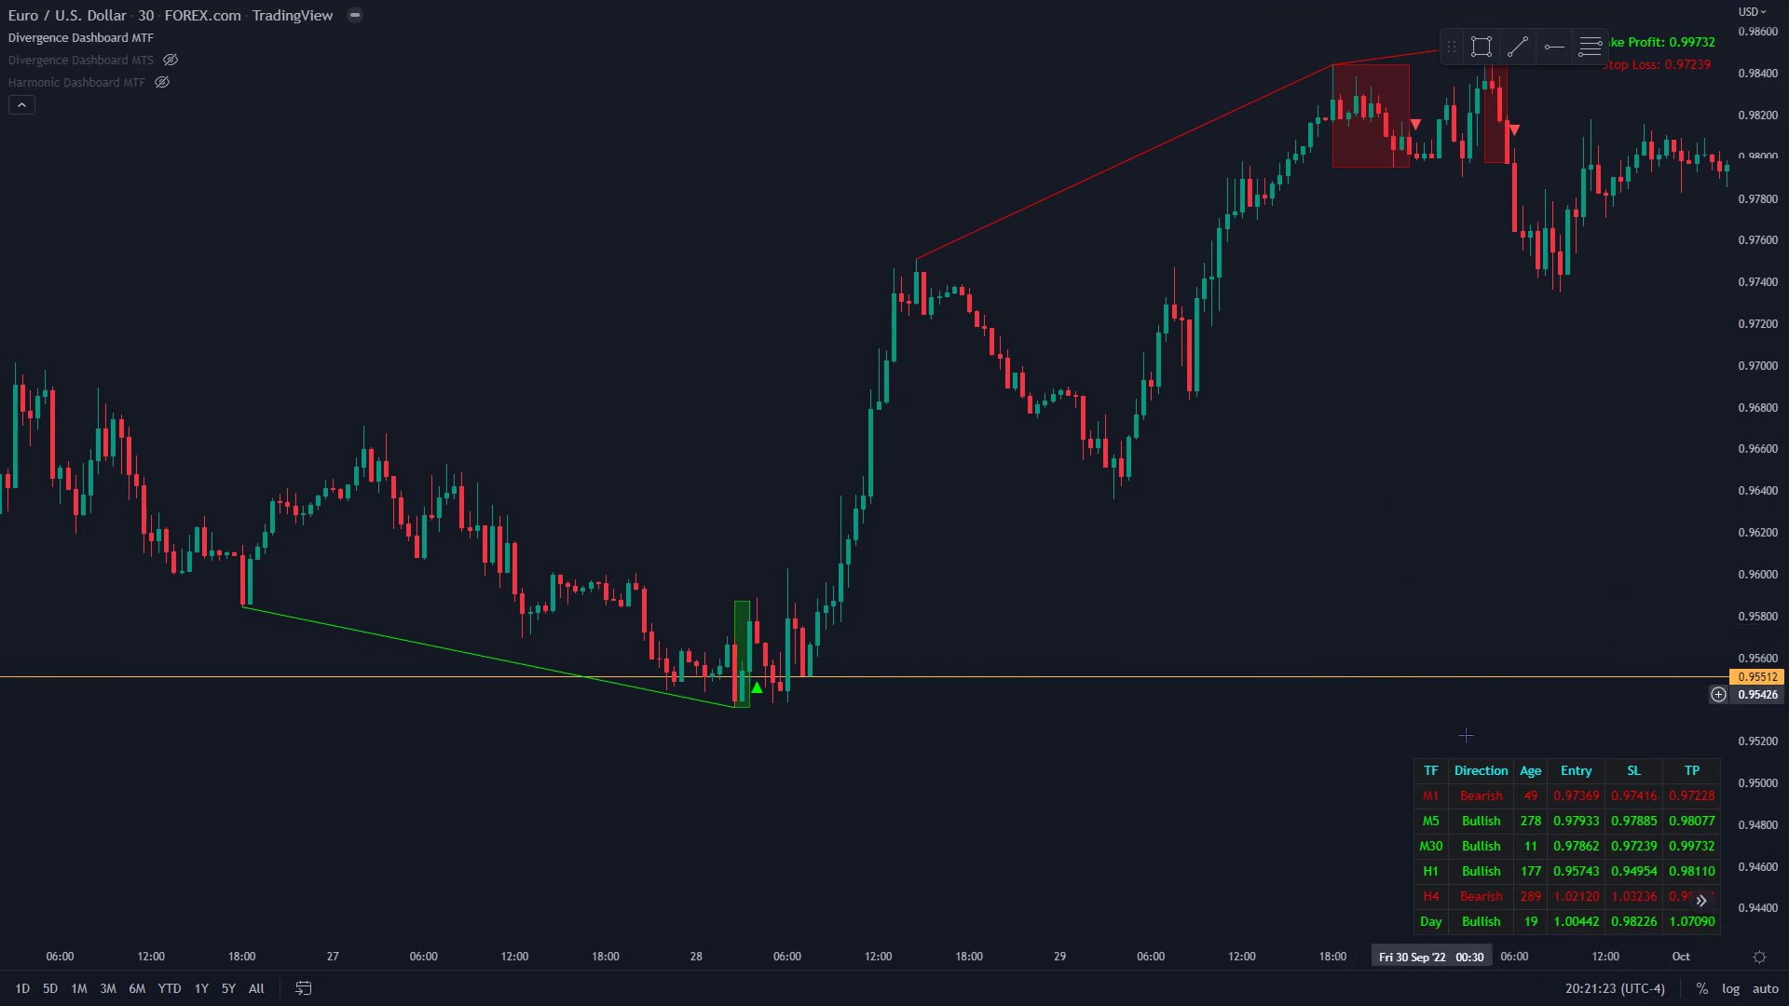
left_click_drag(1421, 741, 321, 718)
left_click_drag(1630, 559, 910, 519)
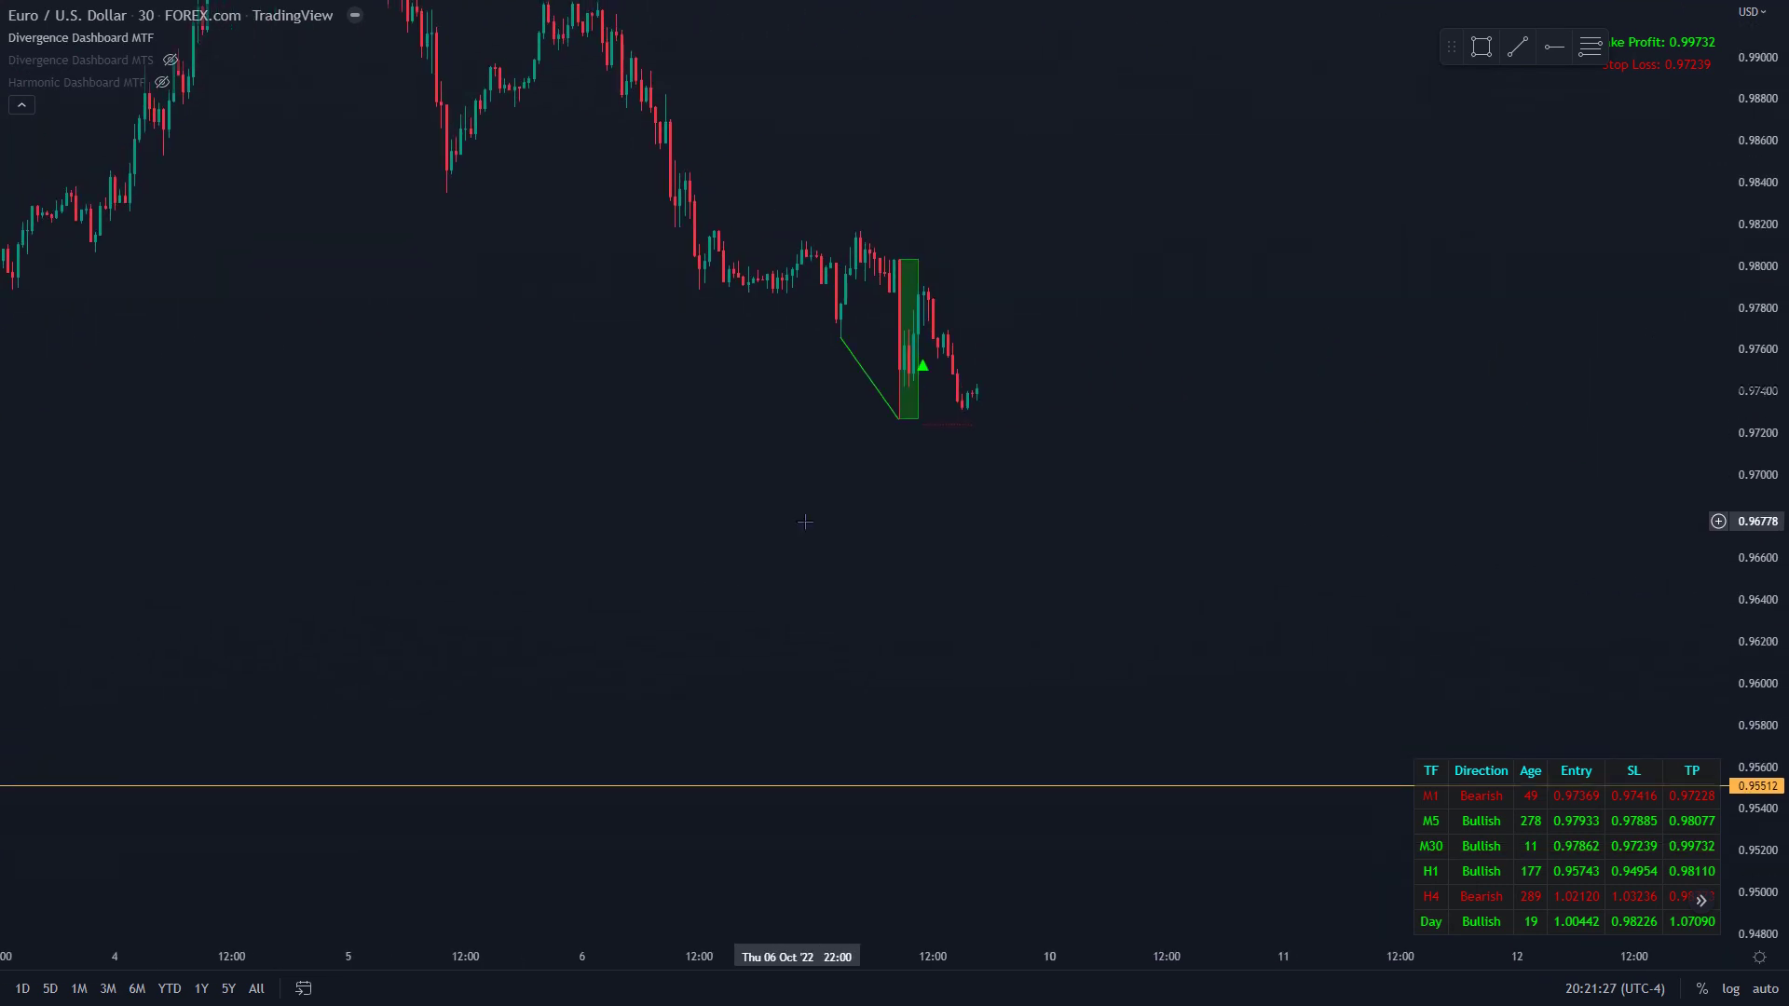
scroll(921, 429, "up", 2)
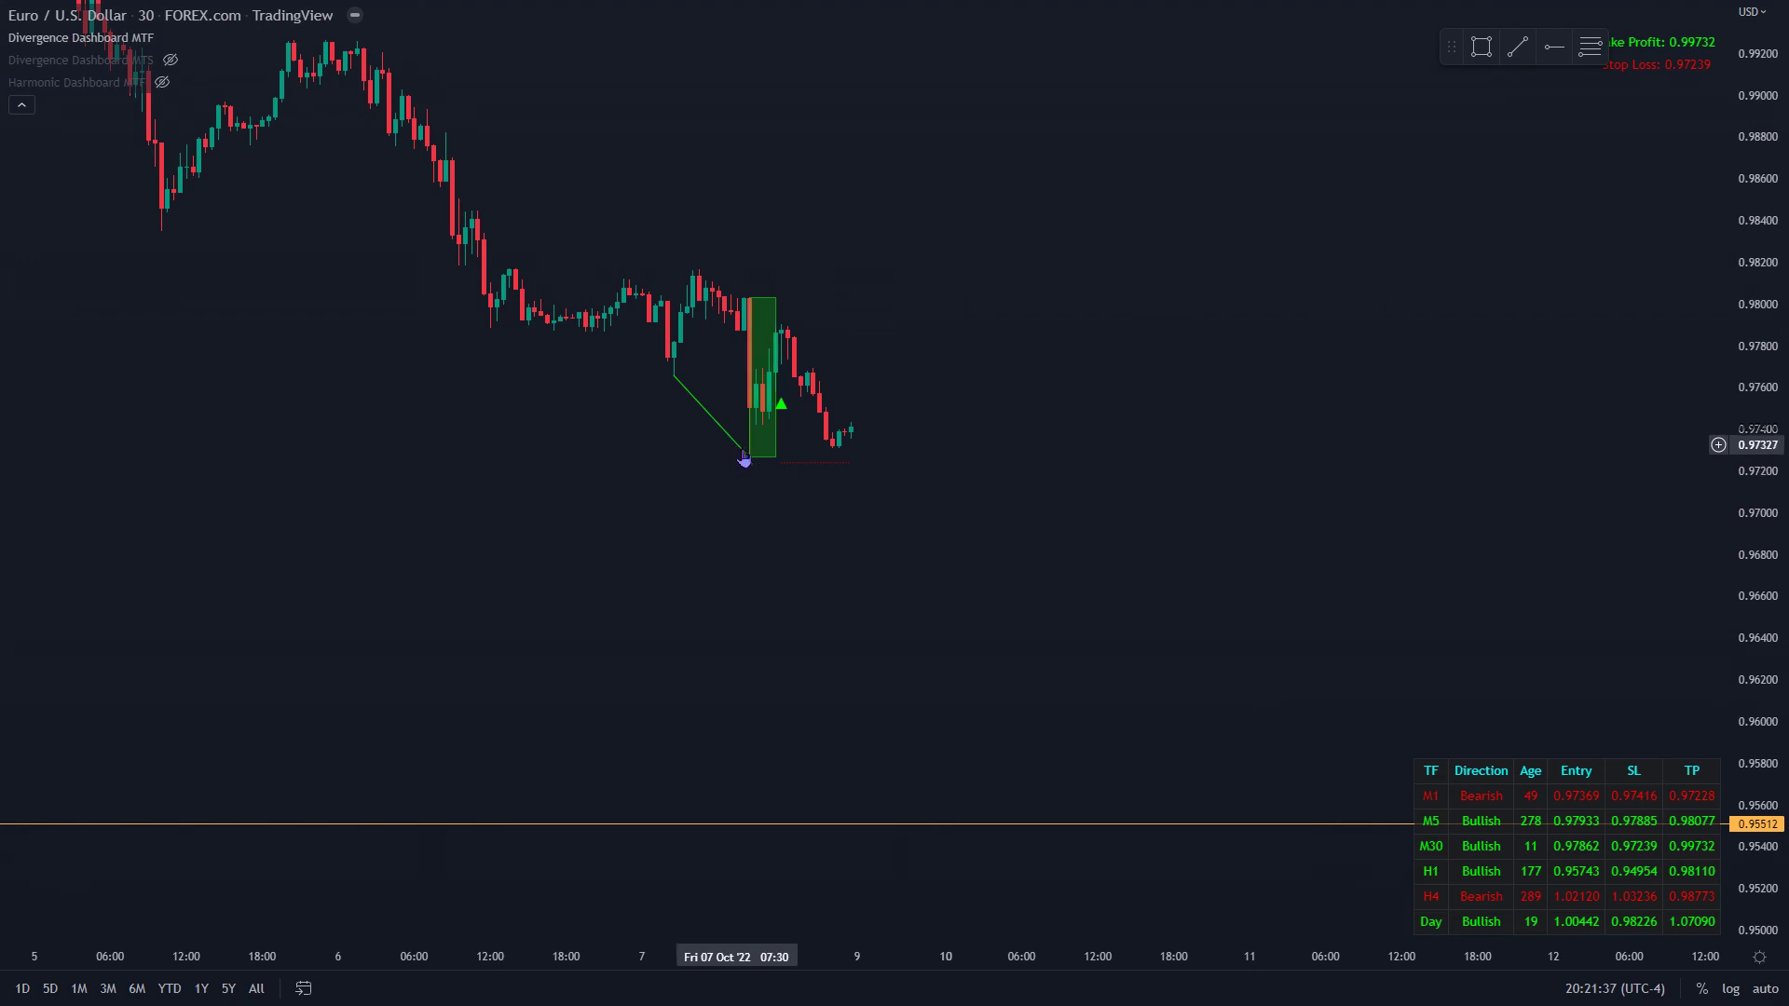
Step: Show the Divergence Dashboard MTS indicator and hide both the Divergence Dashboard MTF and Harmonic Dashboard MTF indicators
mouse_move(166, 82)
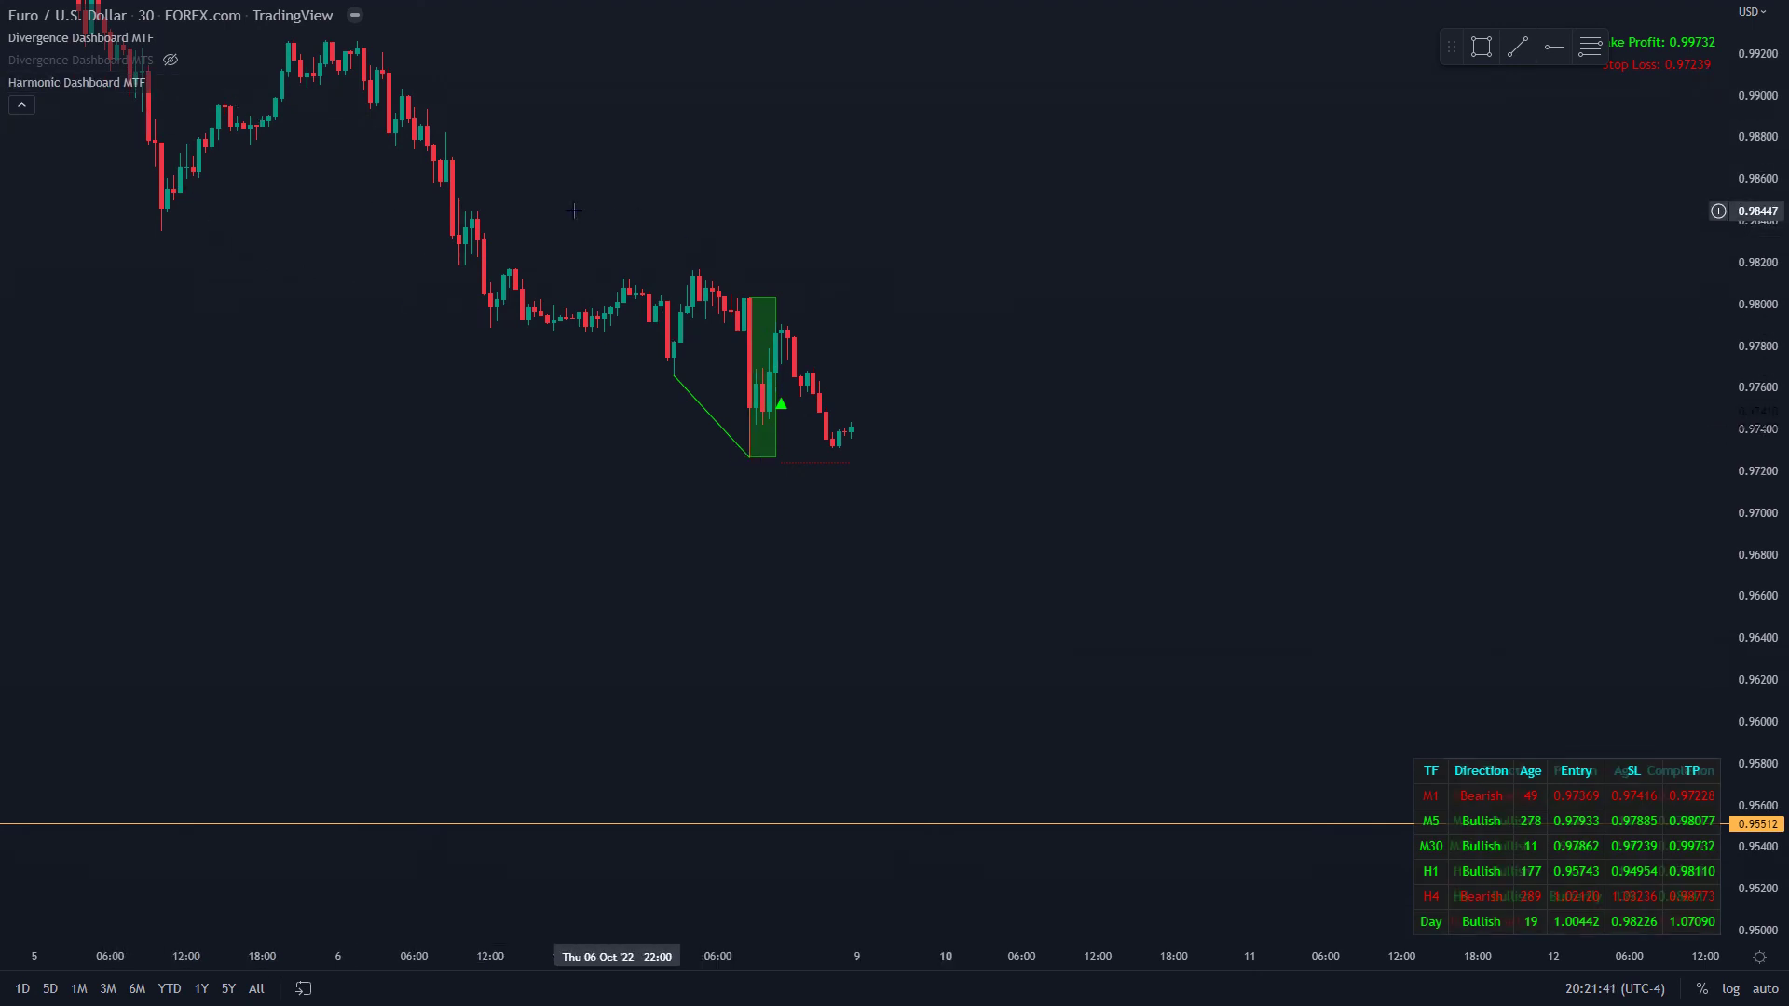
left_click(164, 83)
left_click(170, 60)
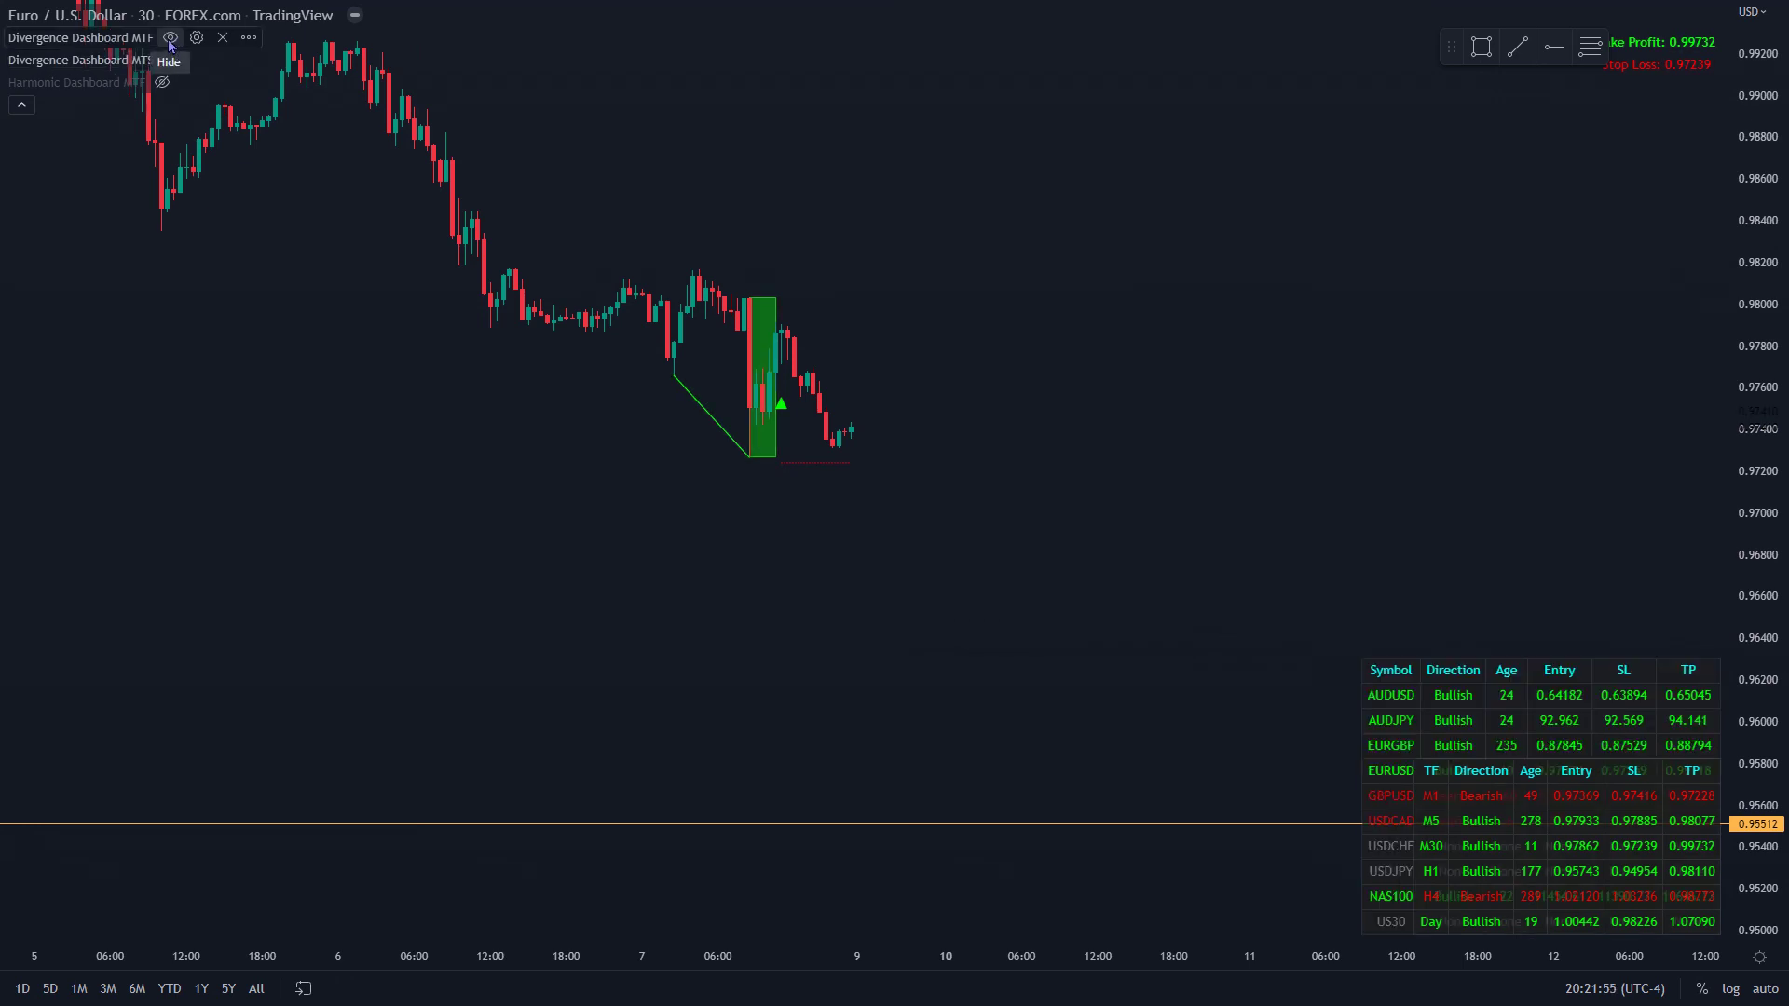
left_click(170, 38)
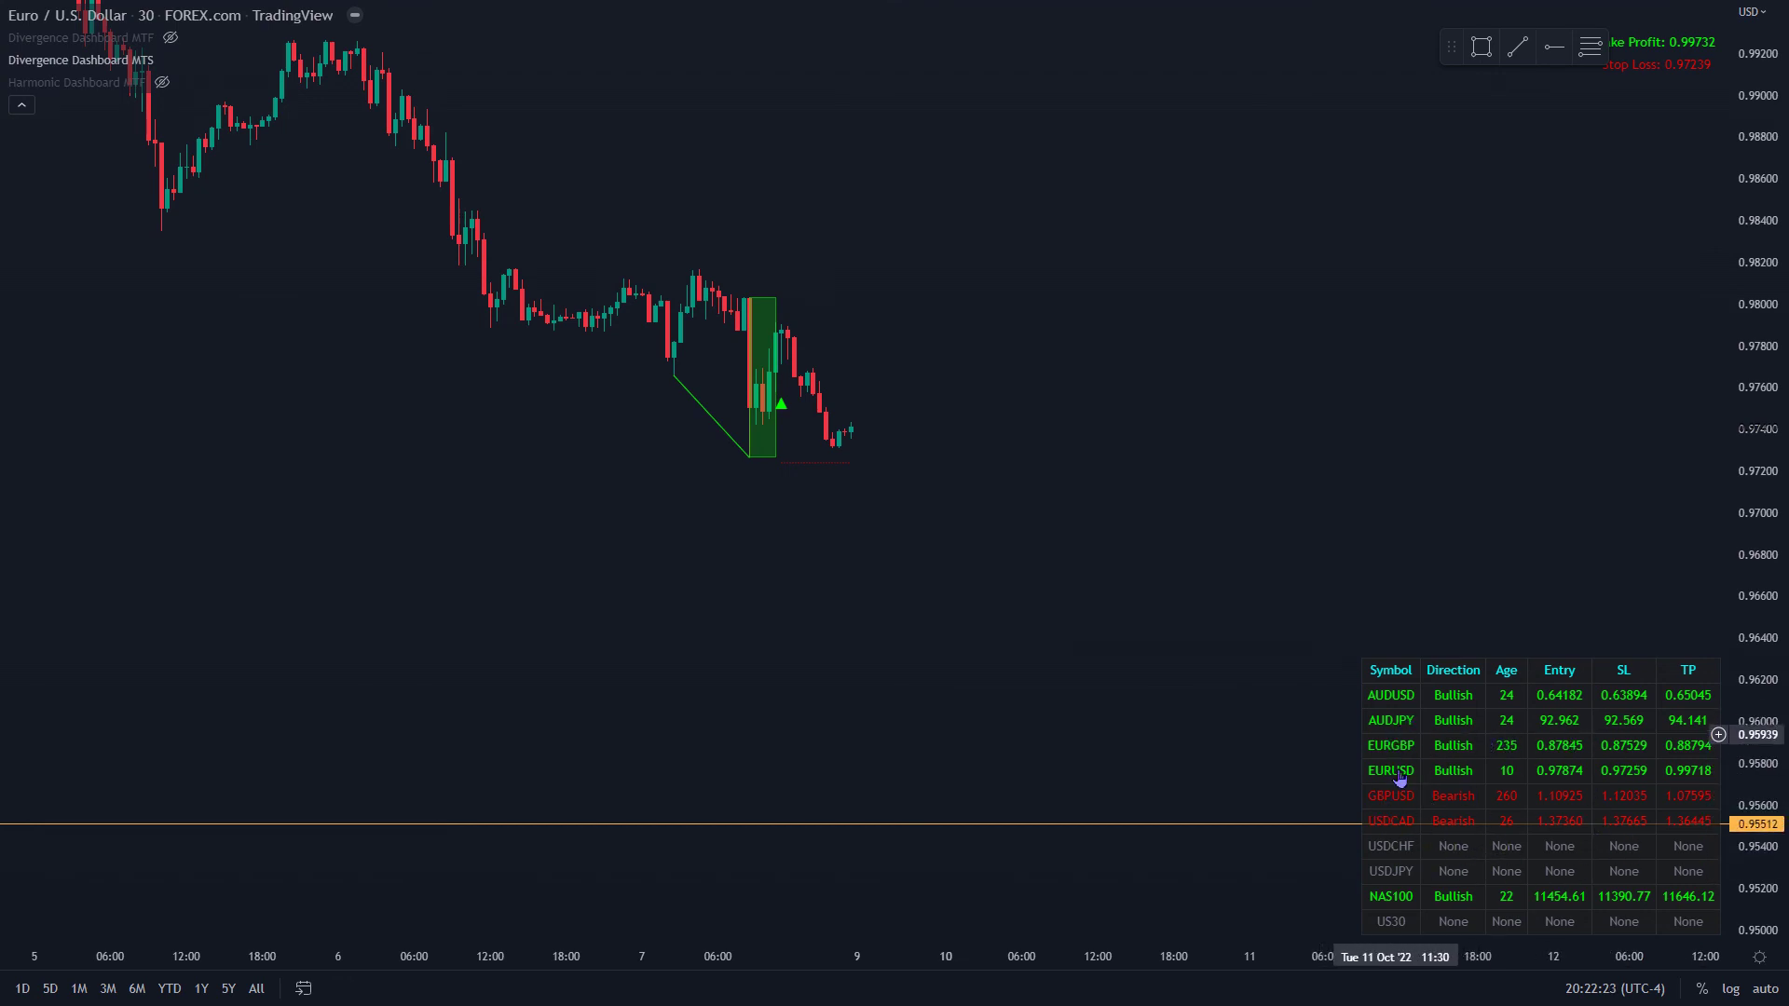
Step: Examine the Divergence Dashboard MTS signals on the EUR/USD chart from the late-September bearish divergences to the 7 October bullish divergence
scroll(1491, 522, "down", 2)
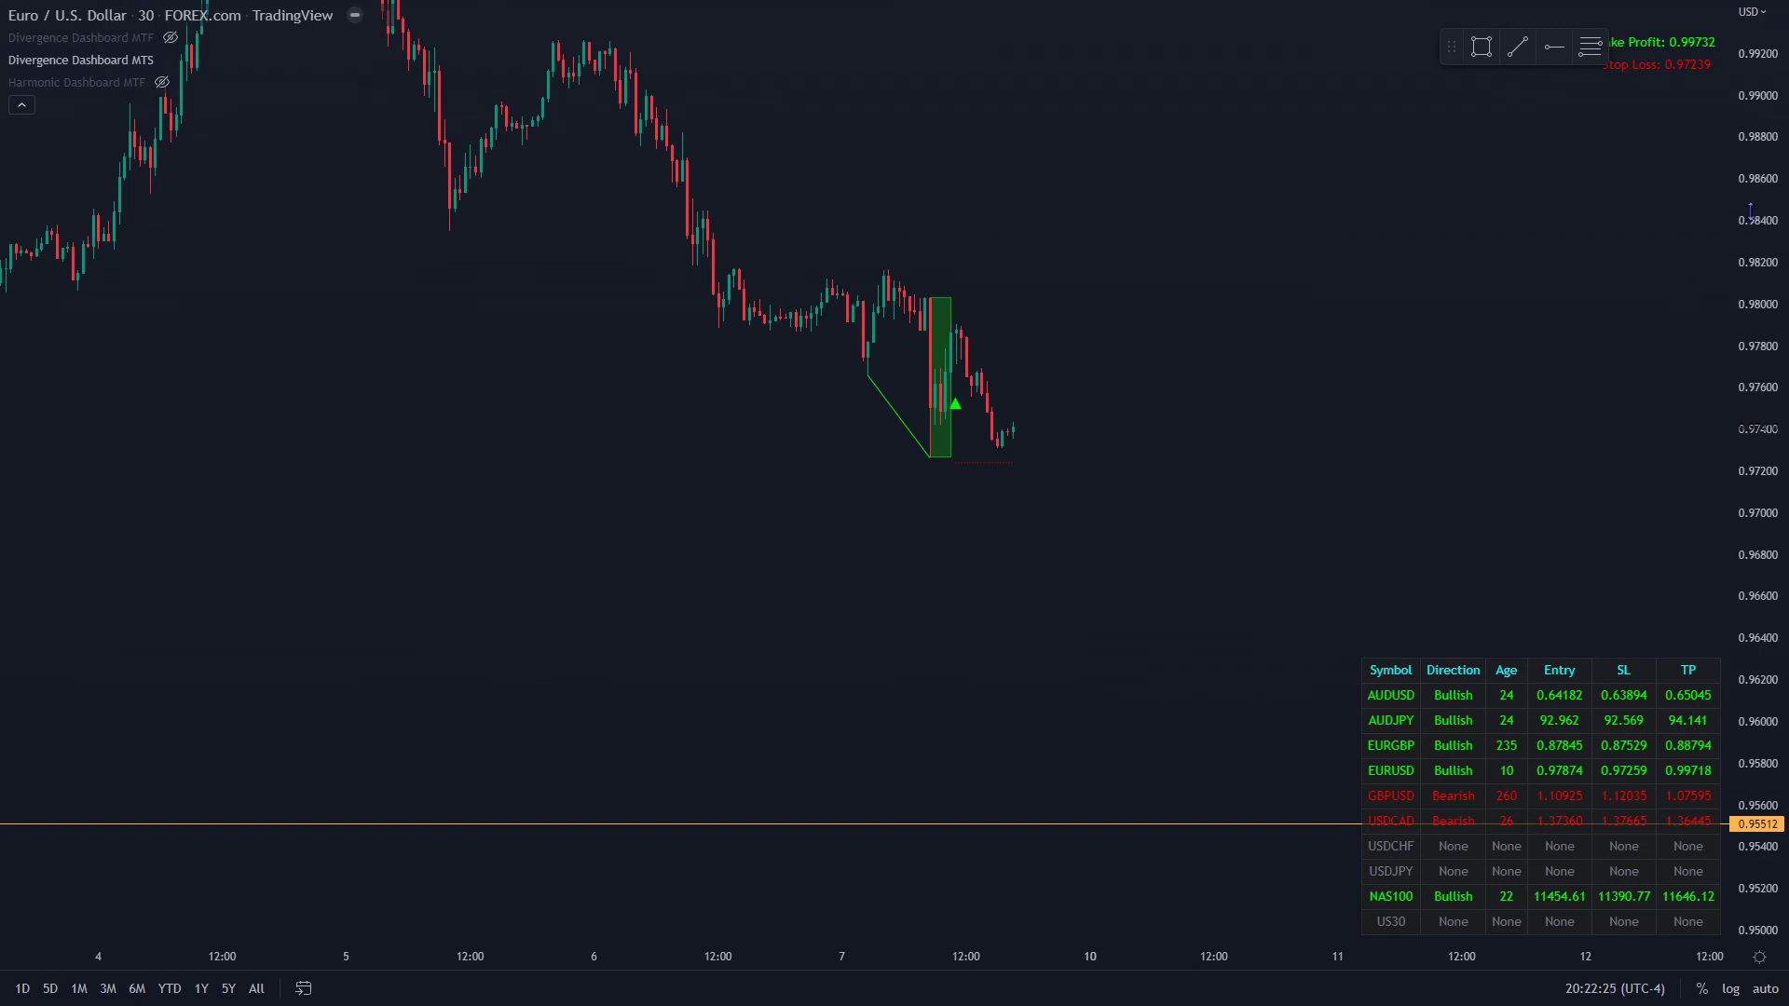
scroll(726, 485, "down", 2)
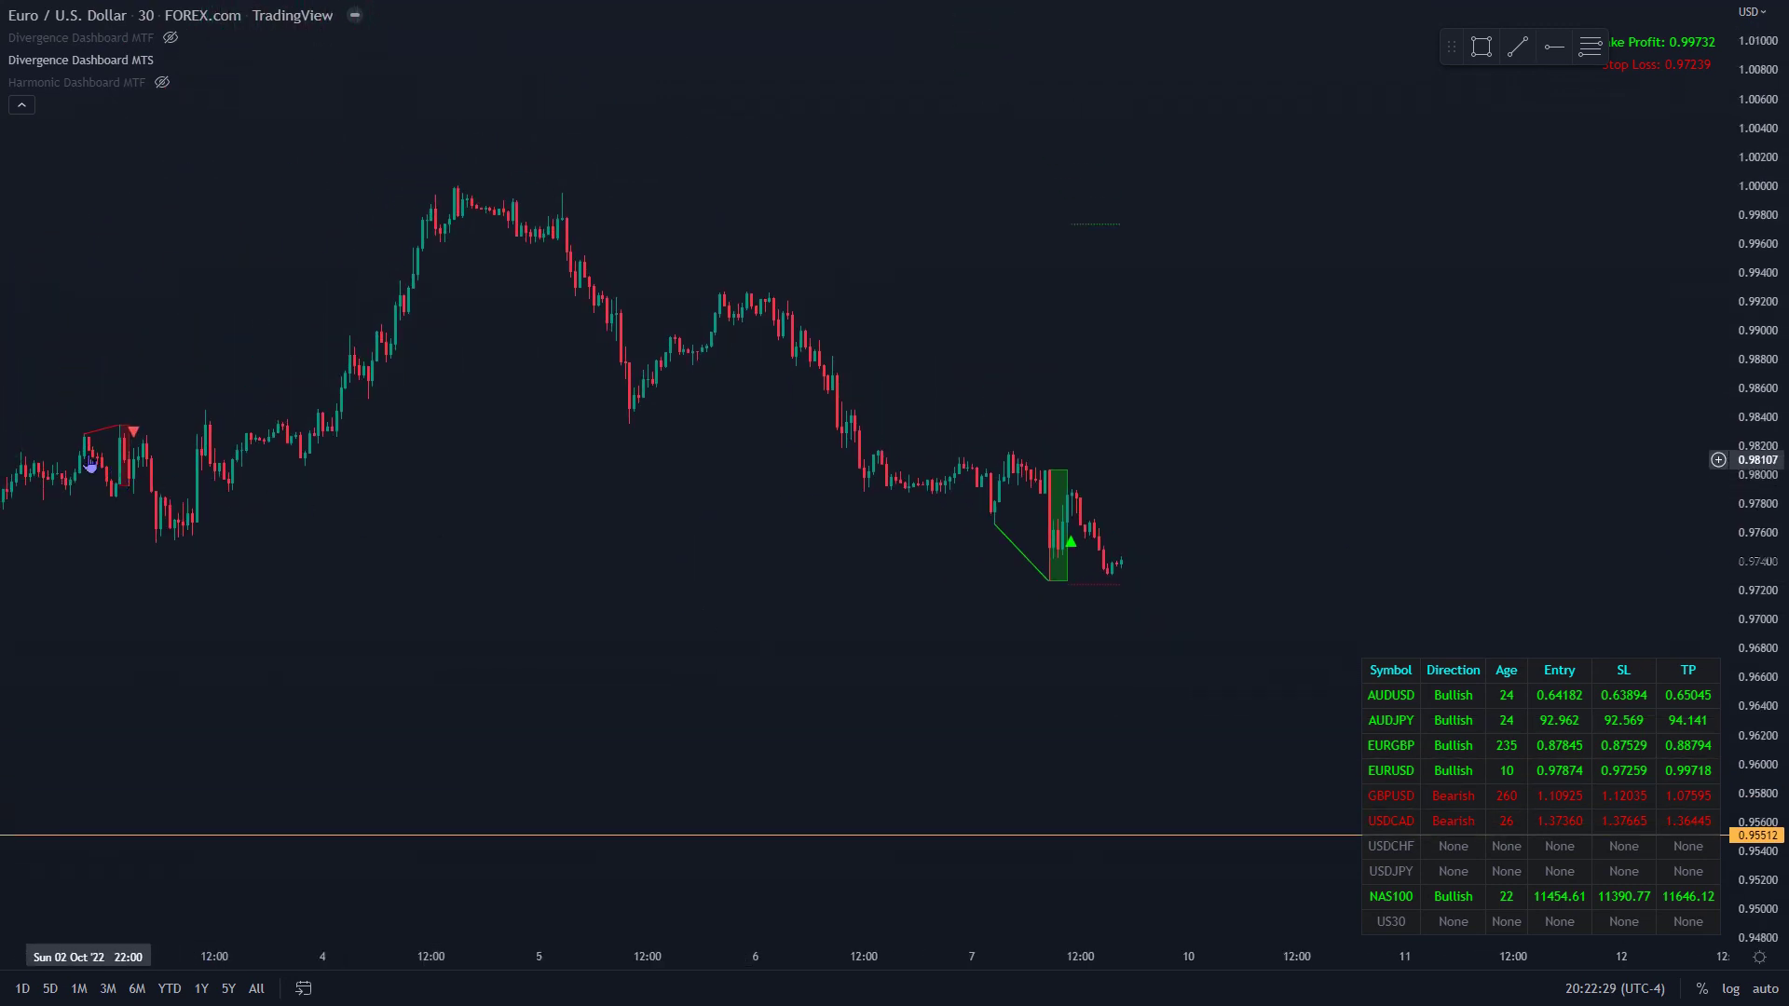
left_click_drag(107, 440, 435, 480)
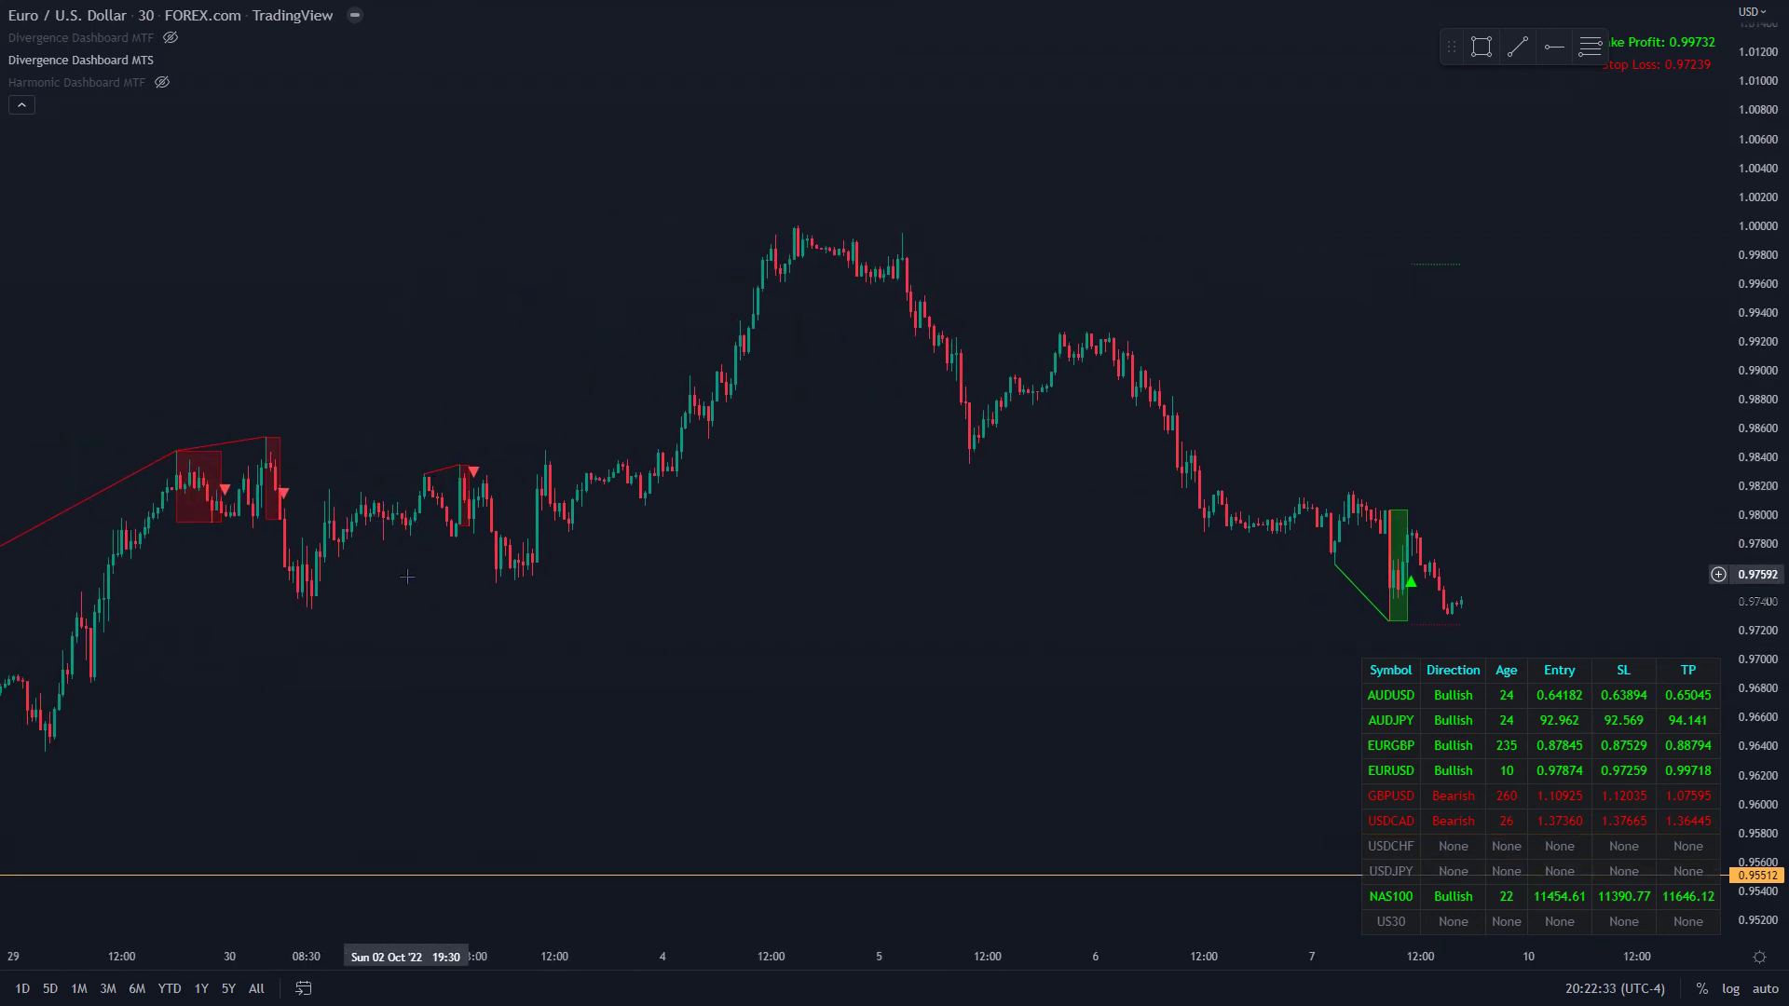
scroll(511, 674, "up", 2)
scroll(511, 674, "up", 1)
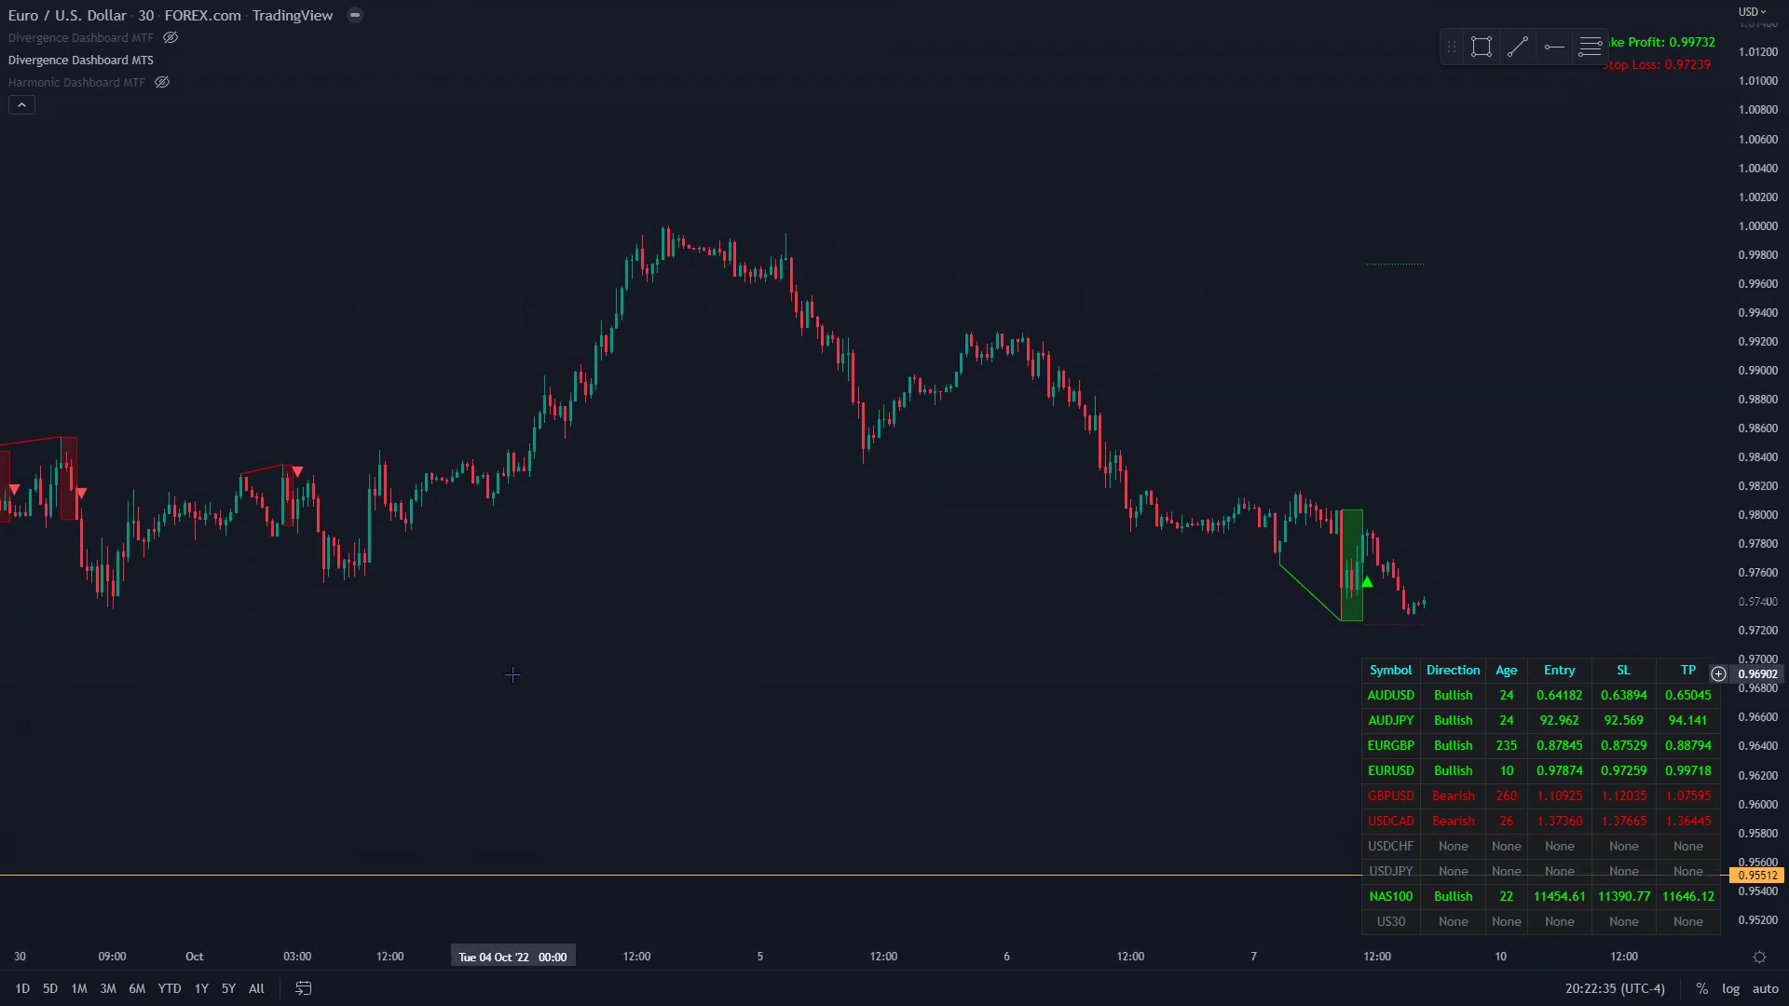